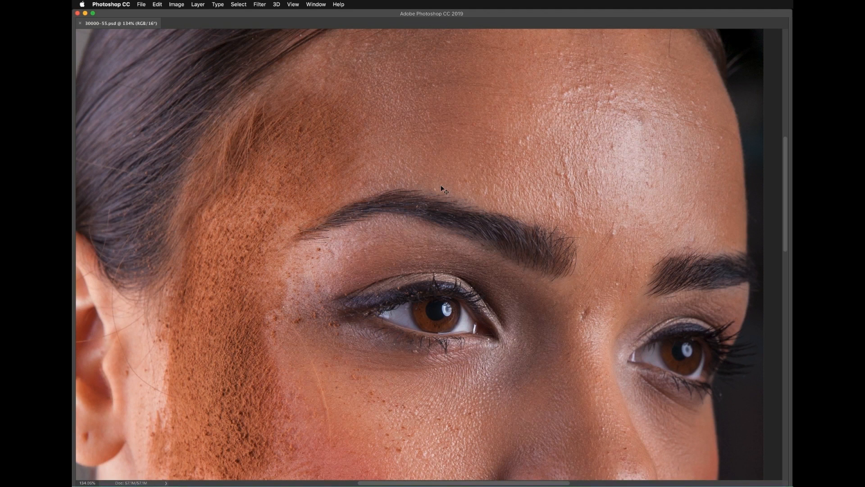
Show the editing panels and examine the portrait's skin texture across the forehead, makeup patch, eye area and whole face.
key("Tab")
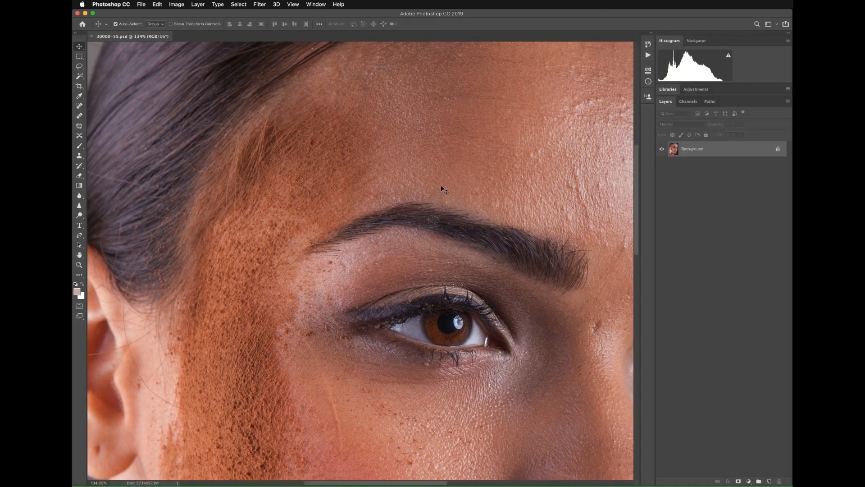
left_click_drag(527, 161, 490, 164)
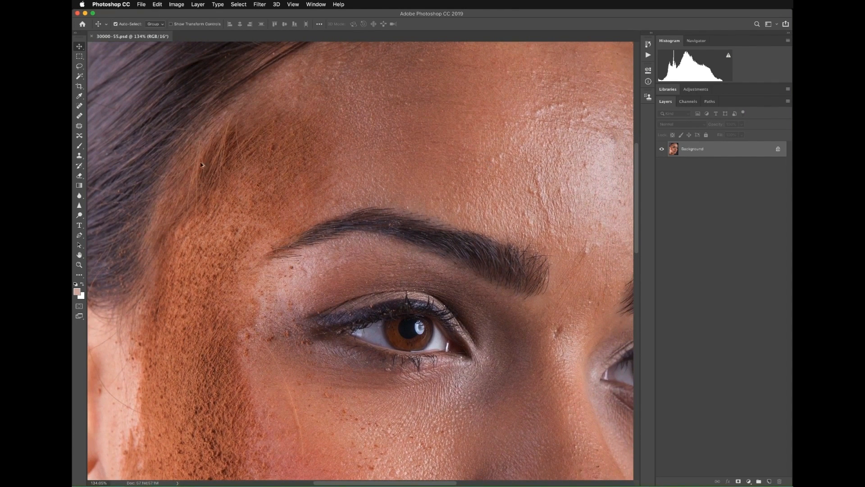
left_click_drag(452, 135, 415, 135)
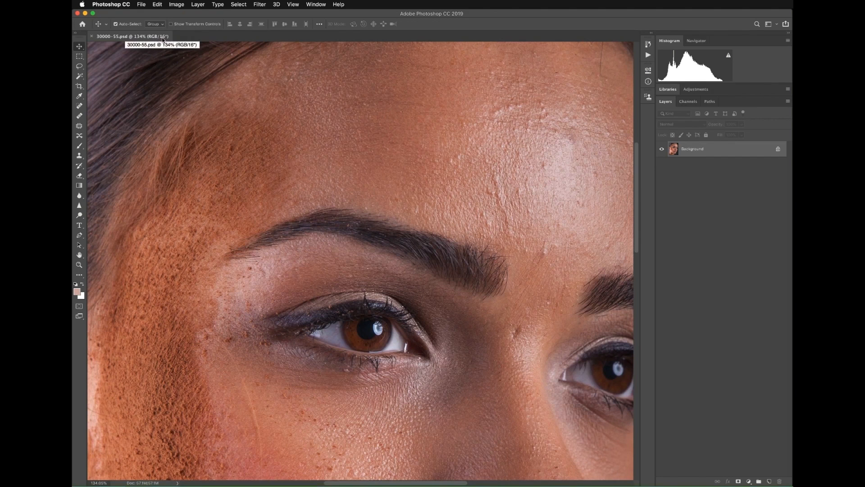
left_click_drag(513, 171, 480, 180)
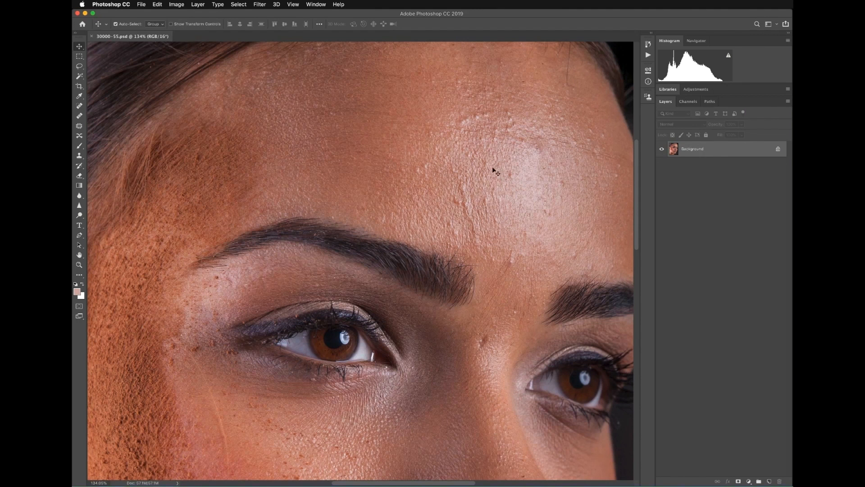
left_click_drag(493, 167, 480, 175)
left_click_drag(531, 162, 541, 171)
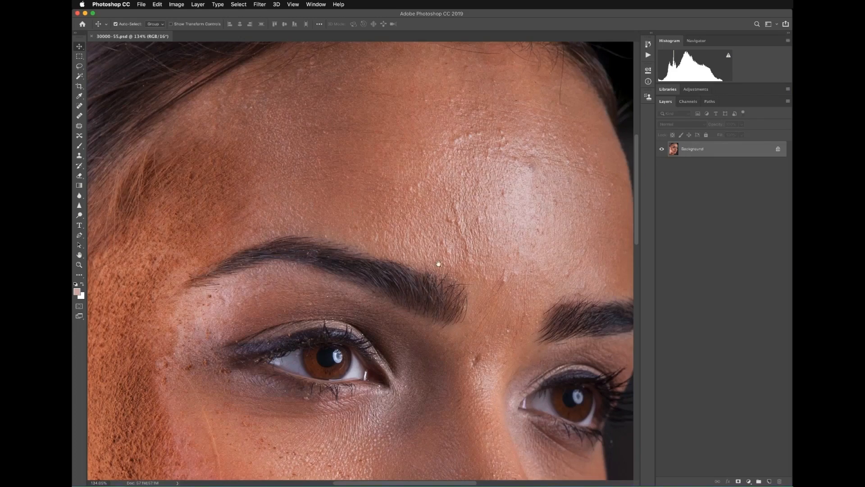
left_click_drag(439, 263, 452, 160)
left_click_drag(406, 263, 346, 263)
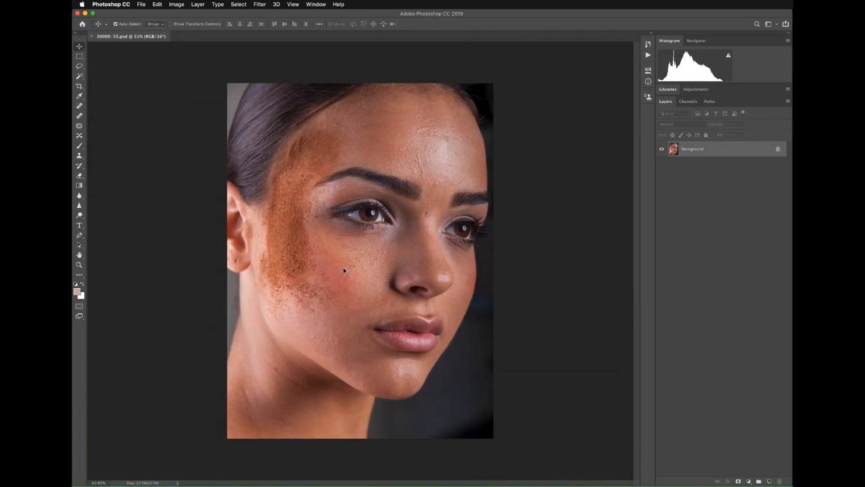
scroll(344, 270, "up", 3)
scroll(368, 214, "up", 6)
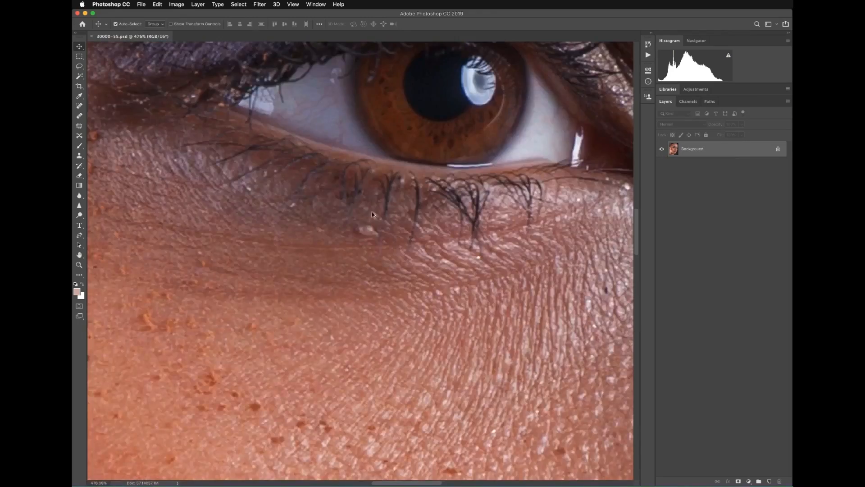
scroll(372, 215, "down", 6)
left_click_drag(496, 94, 475, 215)
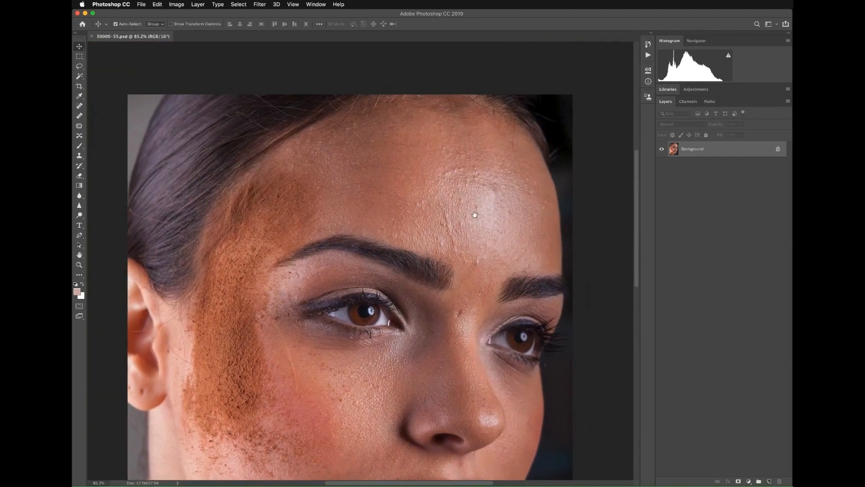
scroll(454, 202, "up", 3)
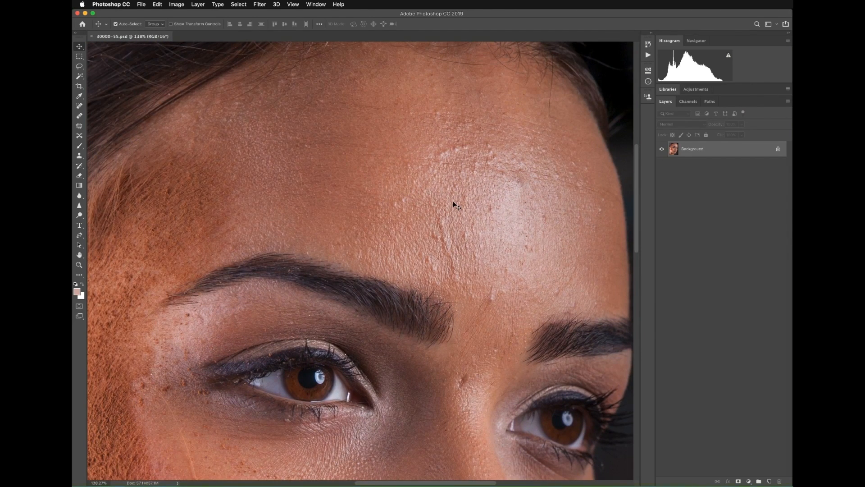
scroll(501, 205, "up", 1)
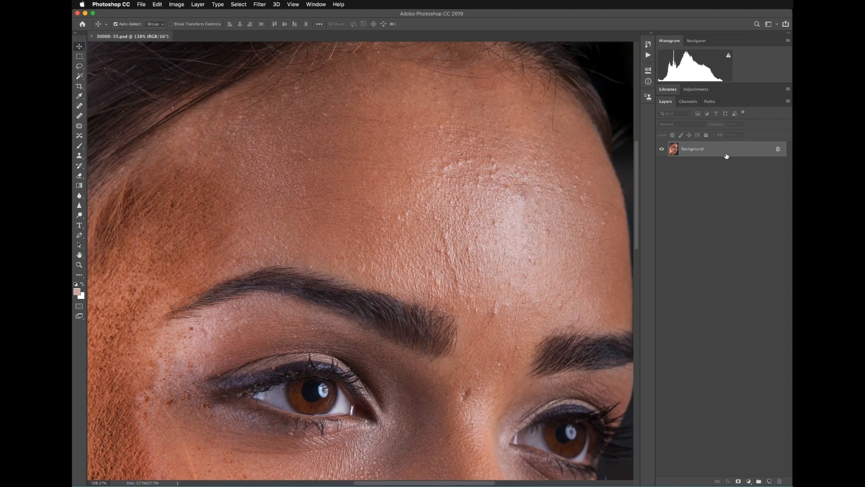
Duplicate the Background layer twice and leave no layer selected.
left_click_drag(726, 155, 691, 154)
key("super+j")
key("super+j")
left_click(691, 233)
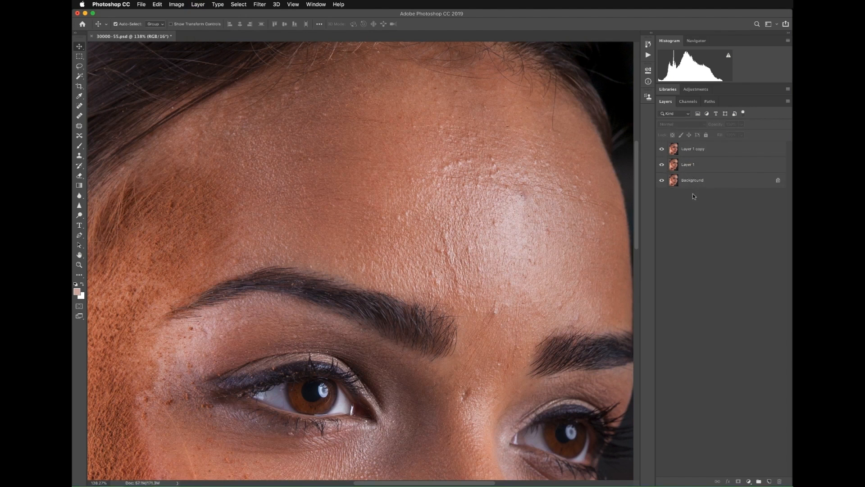
Rename the lower duplicate layer "Color & Light" and the upper one "Texture".
double_click(692, 165)
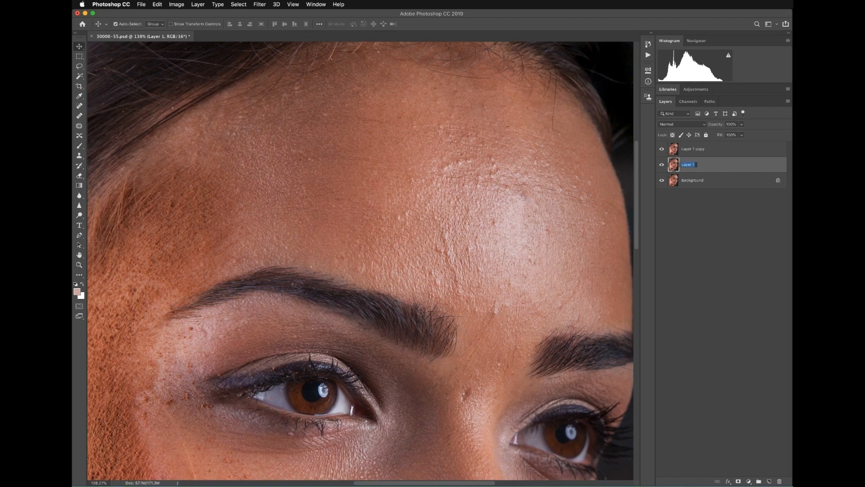
type("Color & Light")
key("Return")
left_click(698, 150)
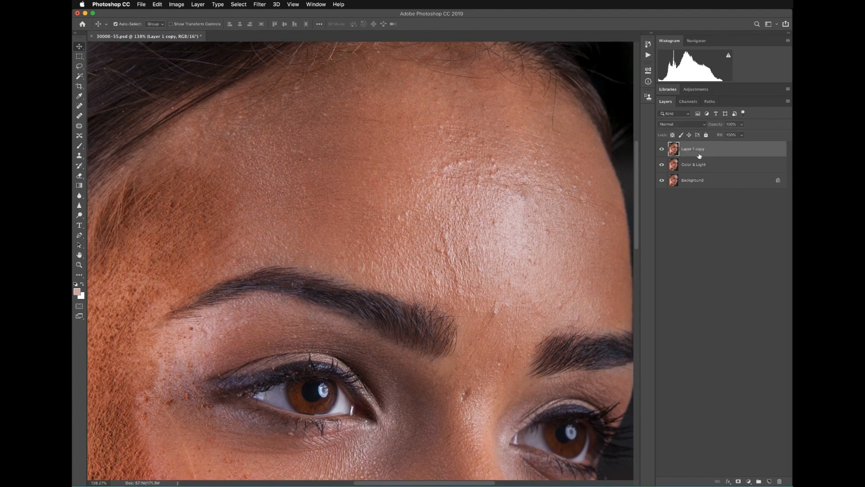
double_click(698, 150)
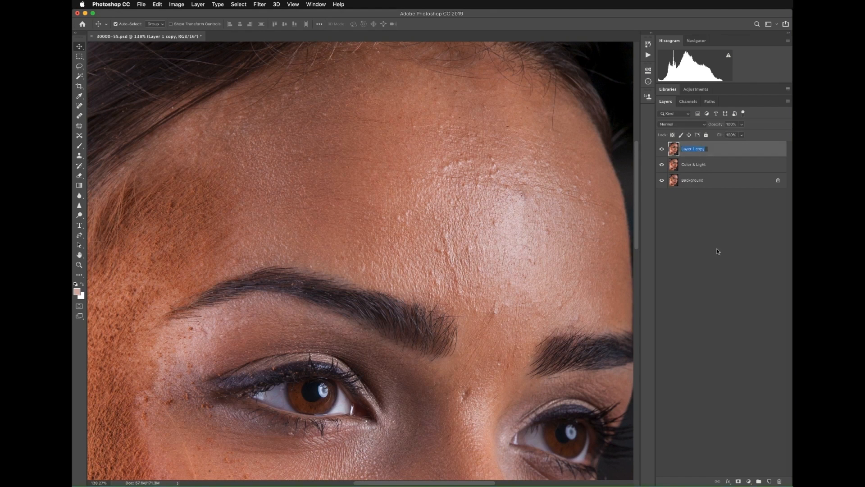
type("Texture")
left_click(742, 257)
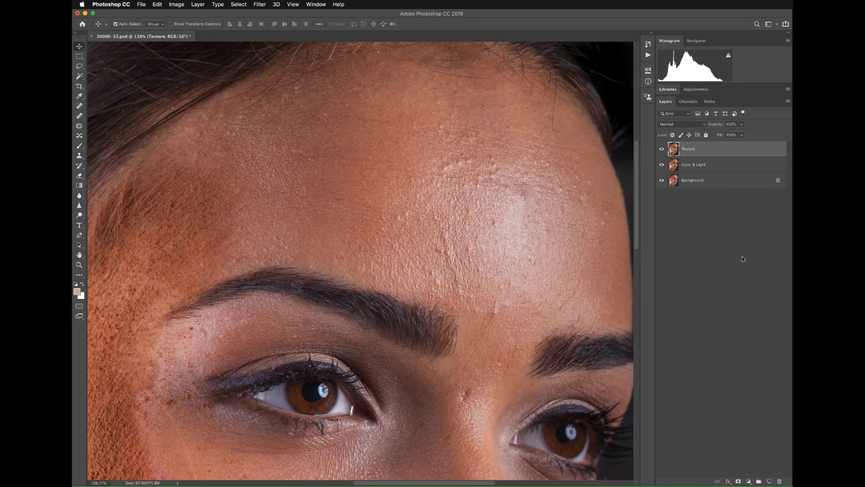
Hide the Texture layer and make the Color & Light layer active.
left_click(689, 150)
left_click(697, 247)
left_click(686, 166)
left_click(683, 150)
left_click(661, 149)
left_click(697, 169)
left_click(690, 151)
left_click(689, 180)
left_click(691, 169)
left_click(701, 230)
left_click(700, 167)
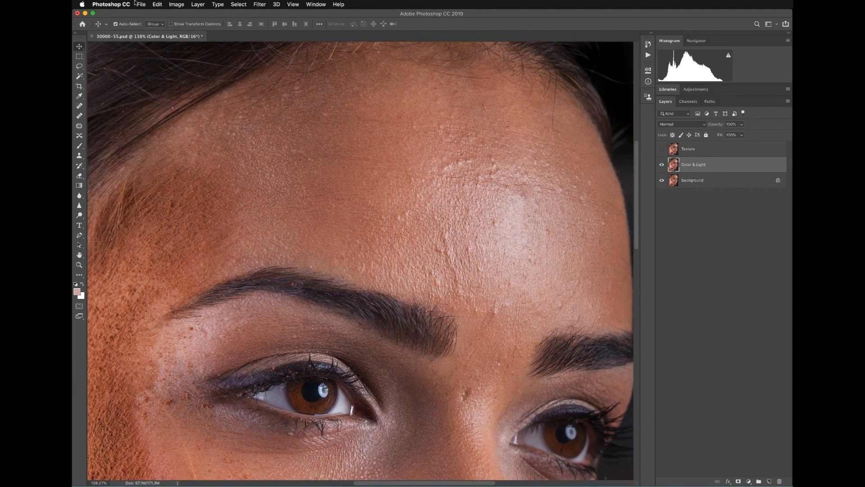
Apply a Gaussian Blur with a 7-pixel radius to the Color & Light layer.
left_click(260, 5)
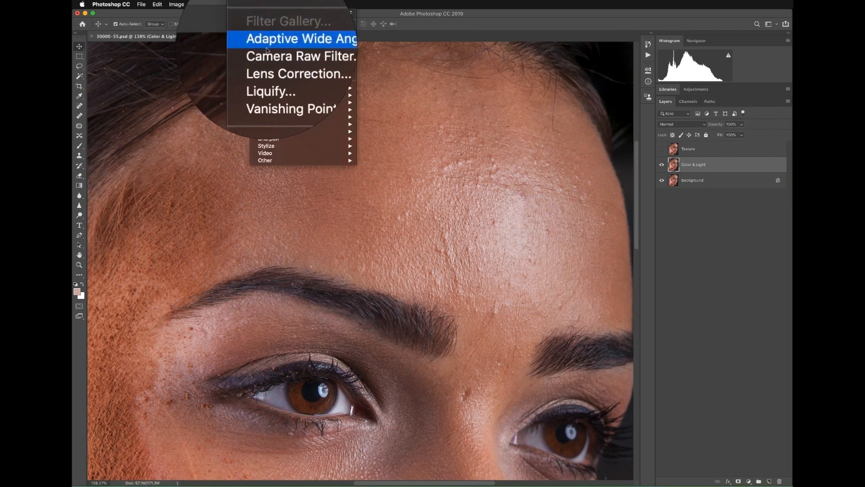
mouse_move(267, 102)
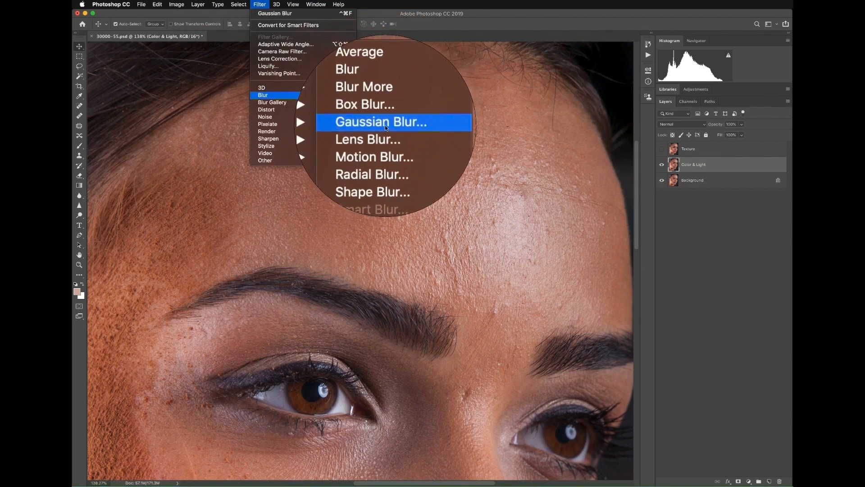
left_click(385, 126)
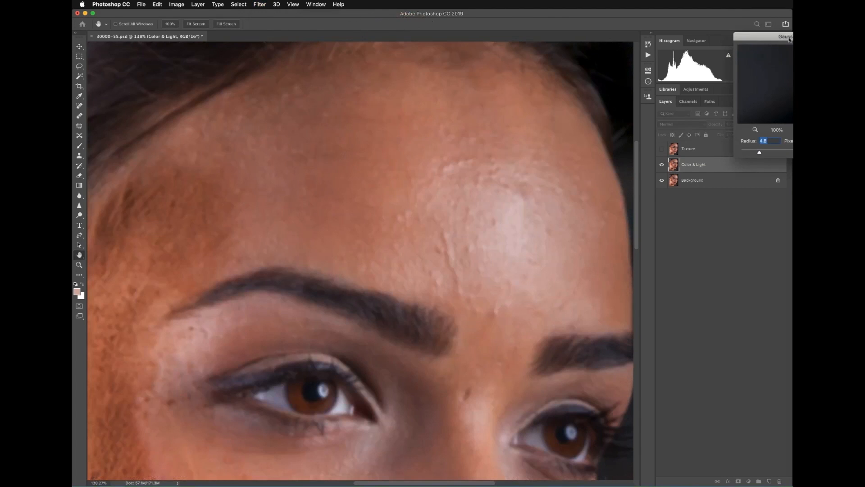
left_click_drag(789, 40, 490, 115)
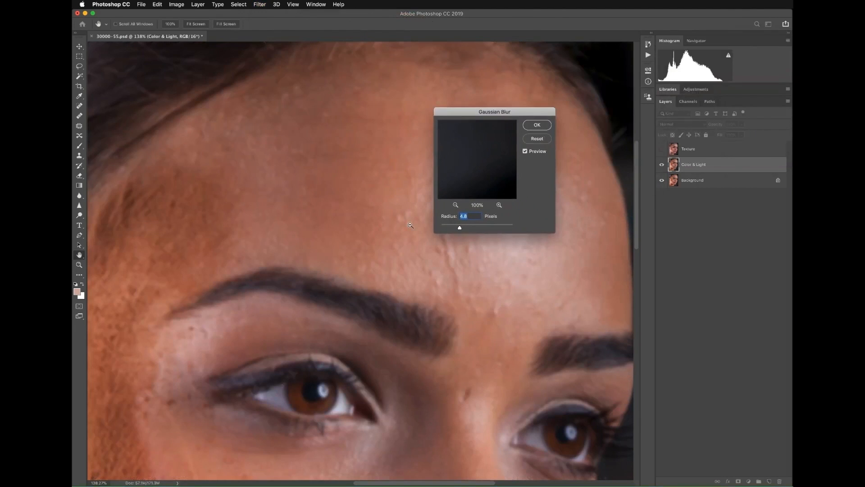
left_click(410, 225, "alt")
left_click_drag(394, 228, 338, 223)
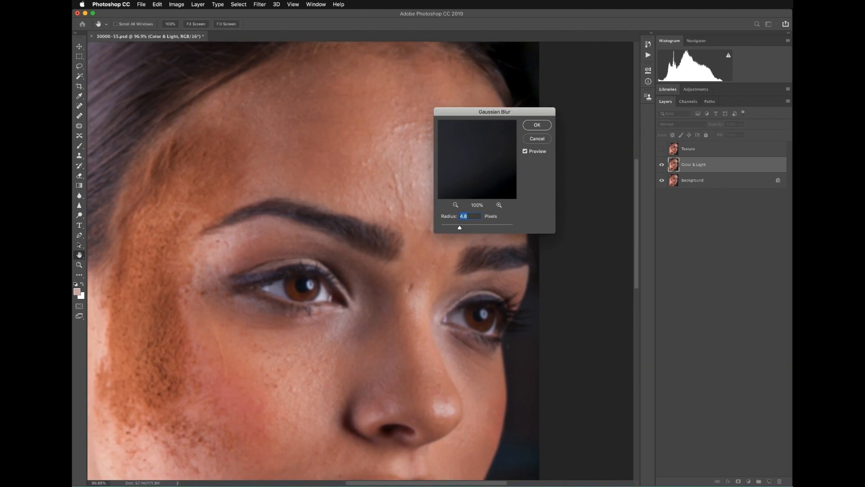
type("6")
type("7")
key("Return")
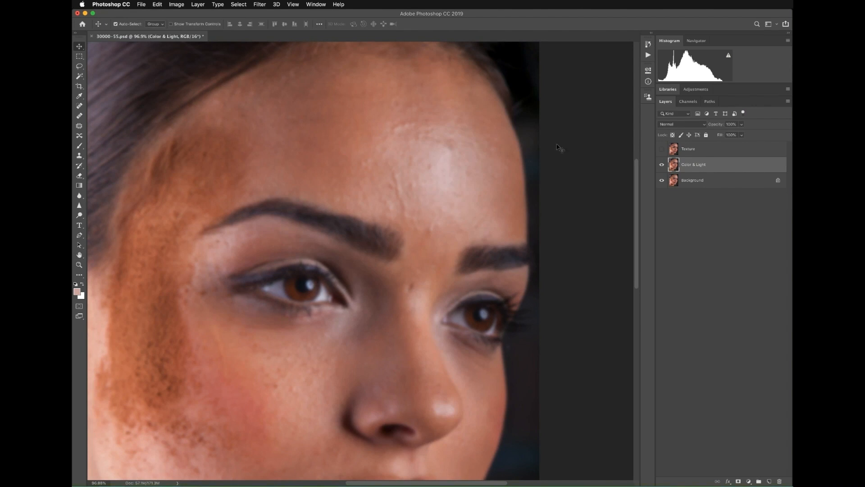
Check the blurred skin across the face, and make the Texture layer visible and active again.
left_click_drag(362, 246, 411, 249)
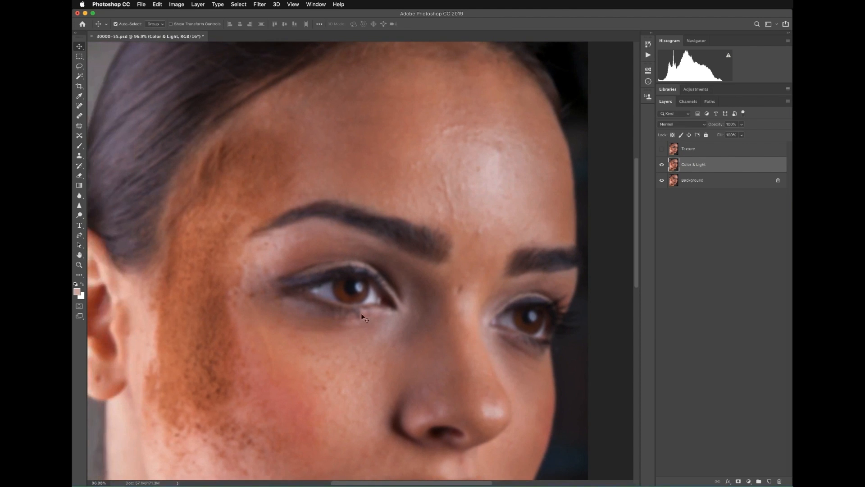
left_click_drag(361, 313, 374, 307)
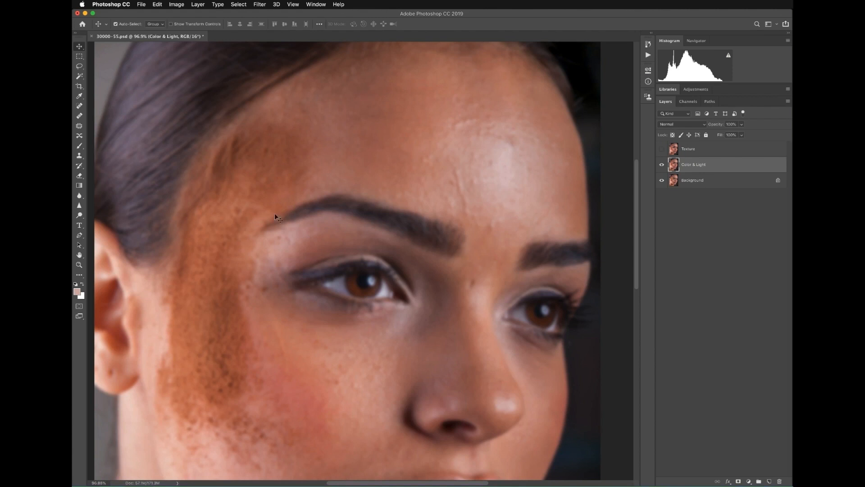
scroll(238, 343, "down", 4)
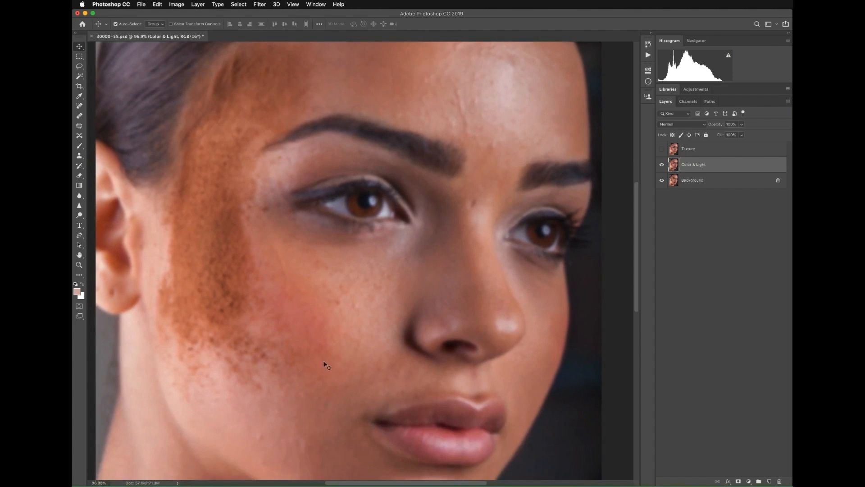
left_click_drag(477, 98, 469, 155)
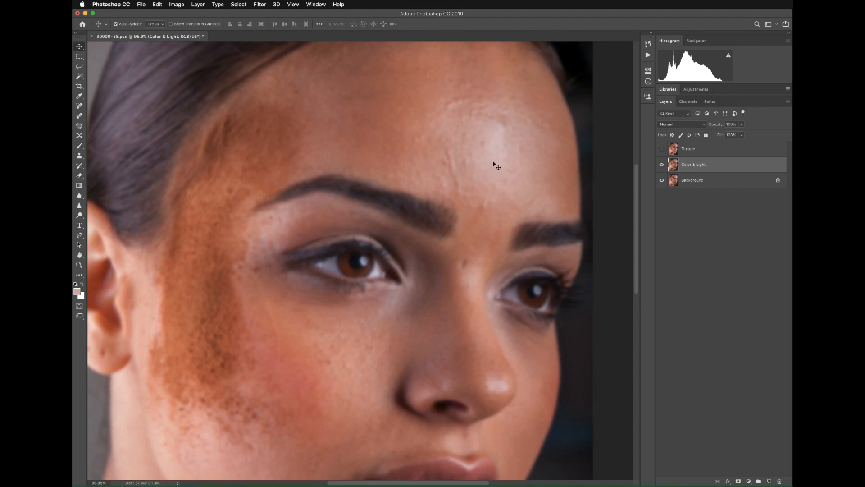
left_click(668, 153)
left_click(661, 148)
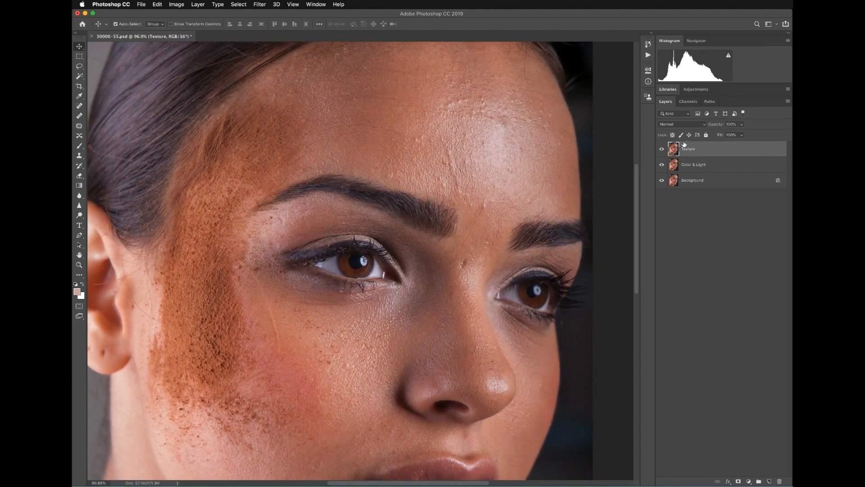
left_click_drag(540, 170, 544, 177)
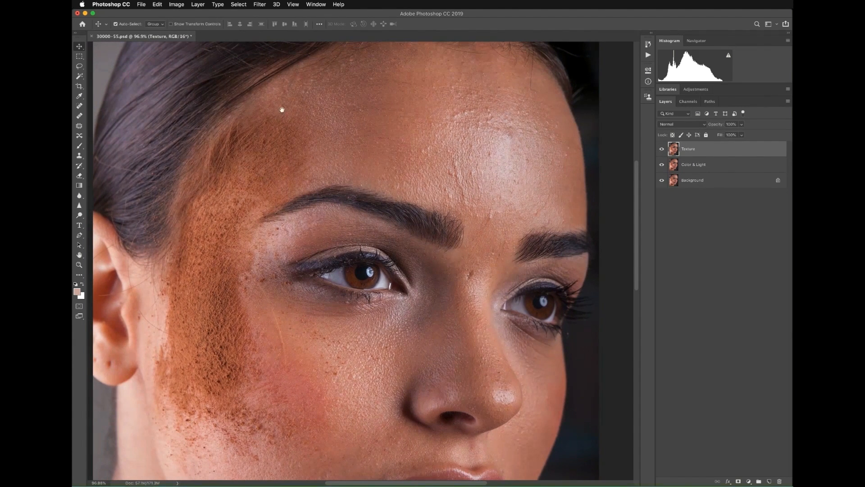
Make the Texture layer active and open Apply Image for it with Add blending.
left_click(685, 165)
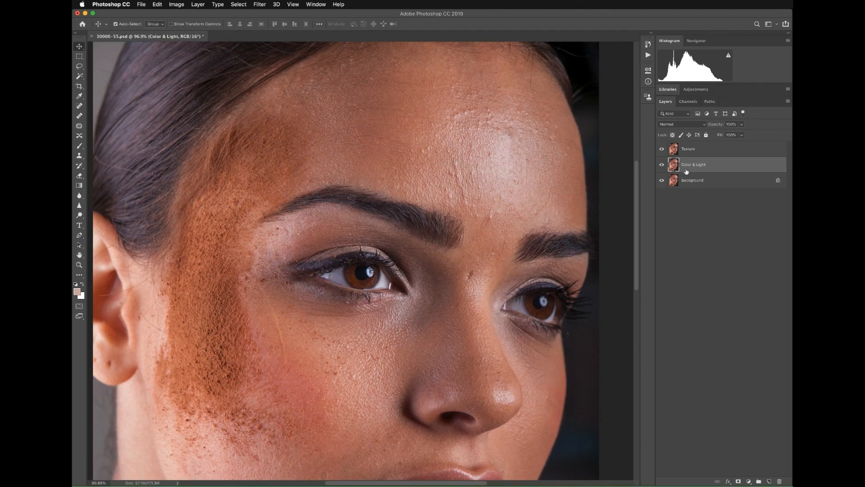
left_click(687, 153)
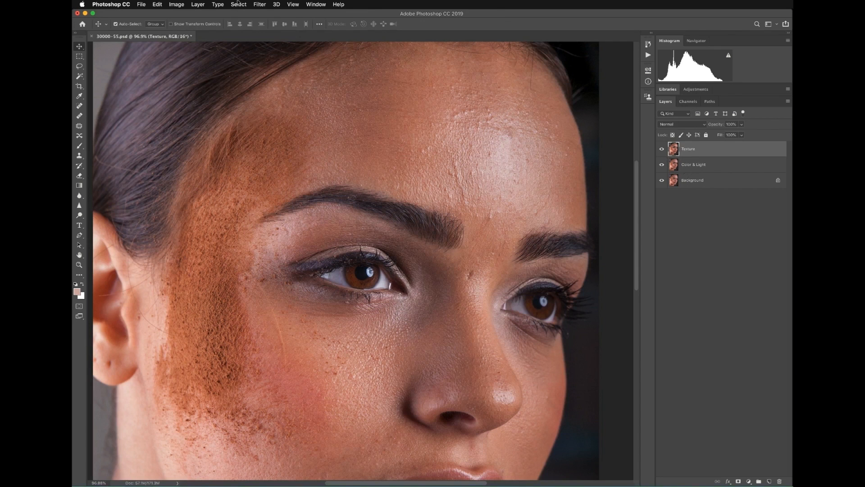
left_click(177, 4)
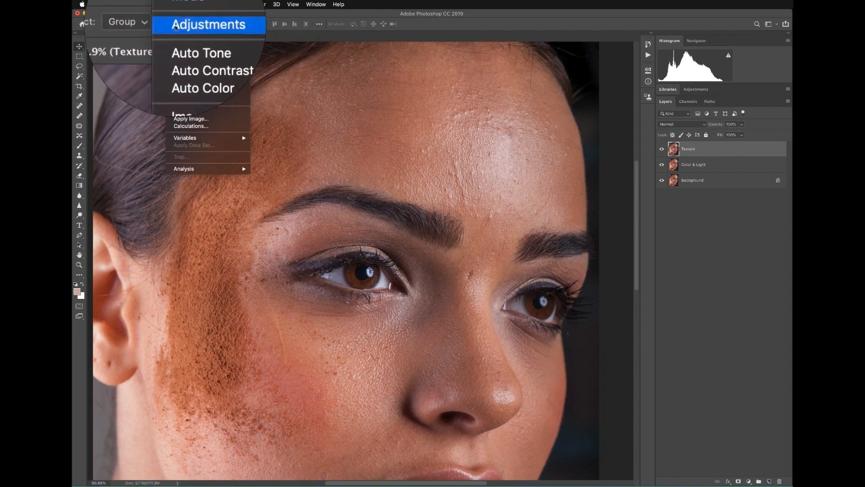
left_click(191, 120)
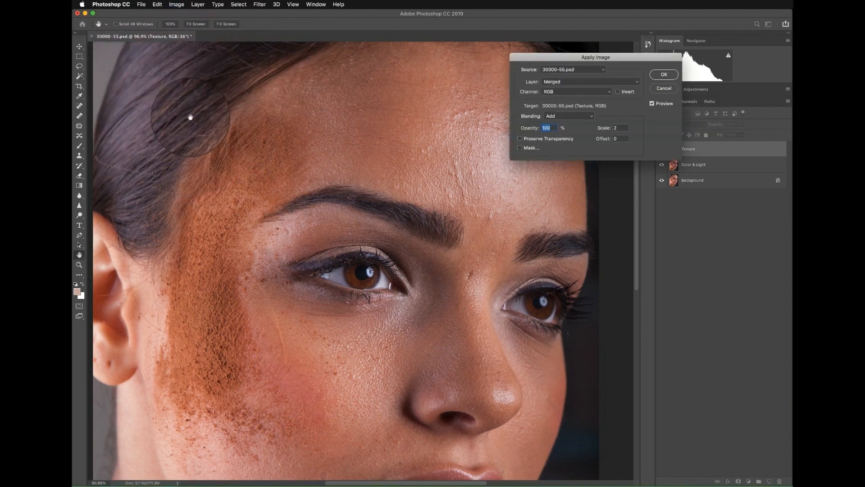
left_click_drag(543, 60, 354, 92)
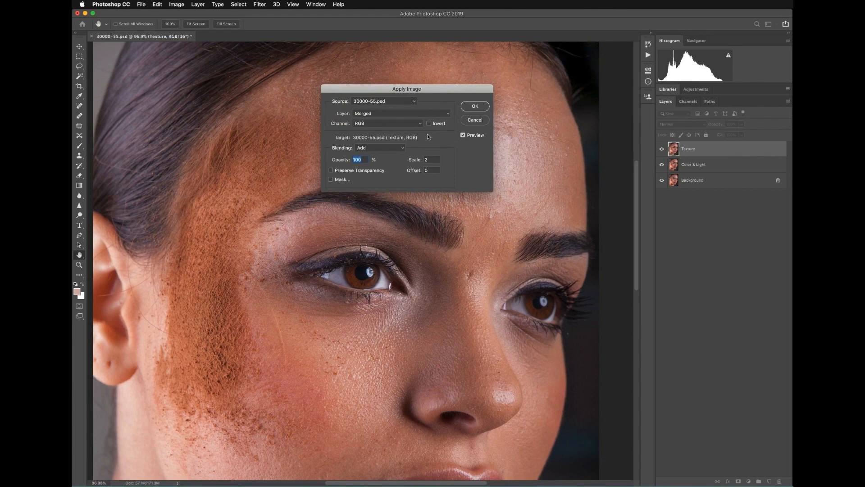
left_click(380, 148)
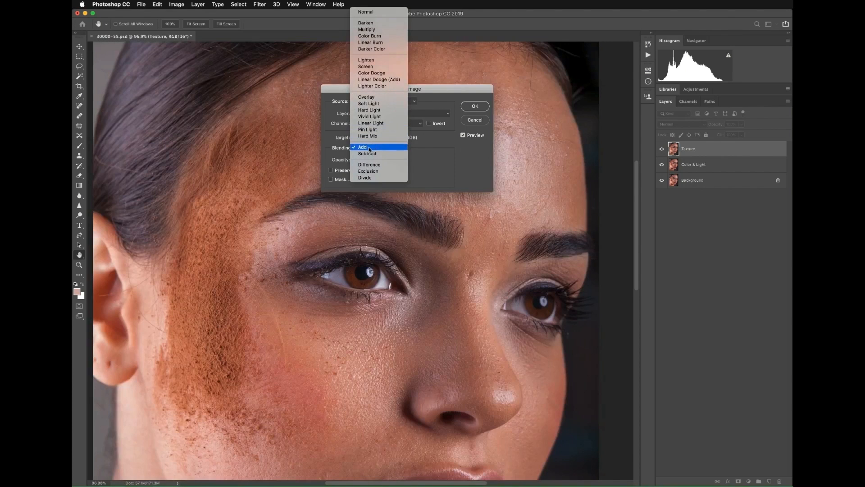
left_click(382, 148)
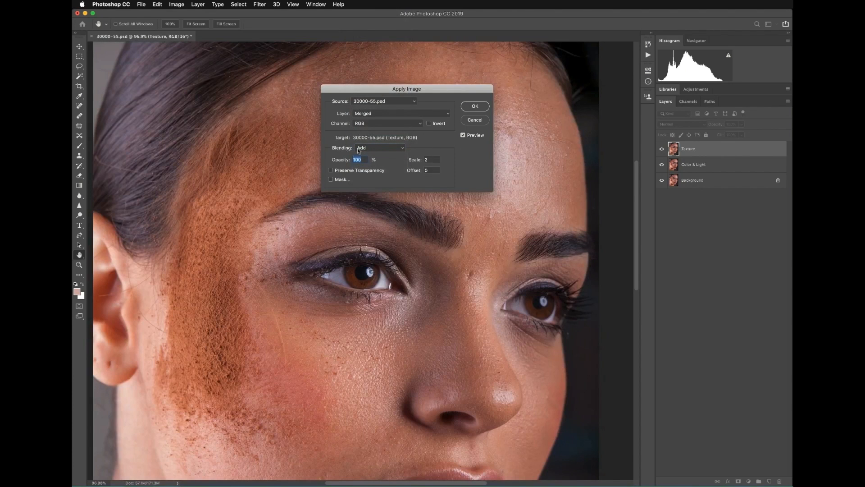
Try applying the inverted Color & Light layer to the Texture layer with Add blending, scale 2 and offset 0.
left_click(365, 115)
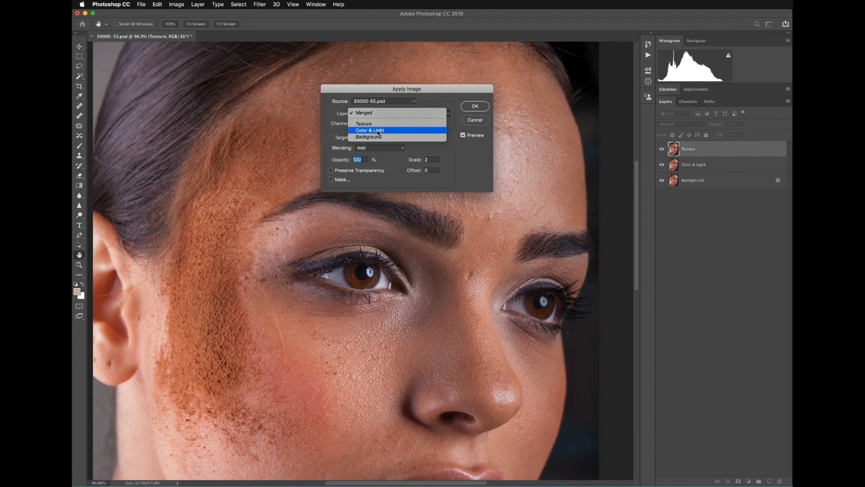
left_click(377, 130)
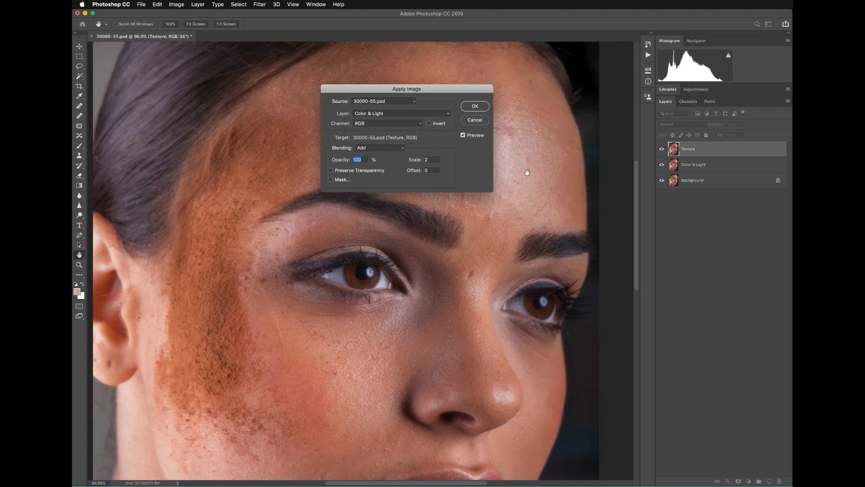
left_click(429, 123)
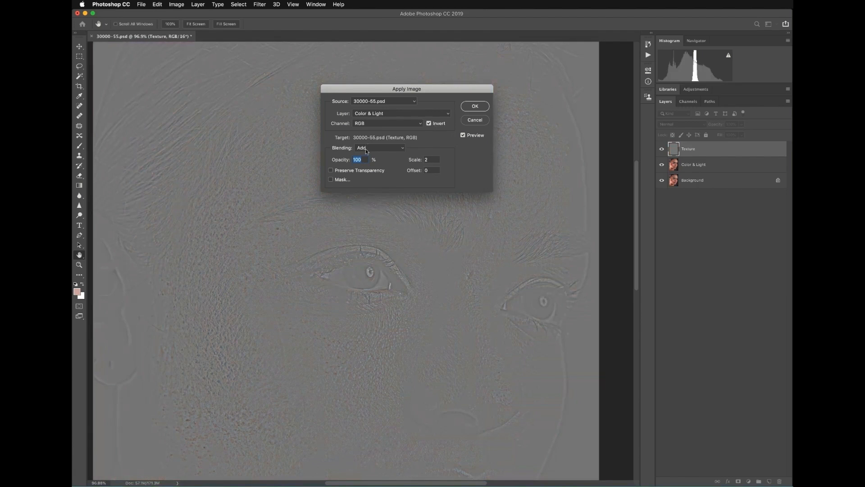
left_click(367, 152)
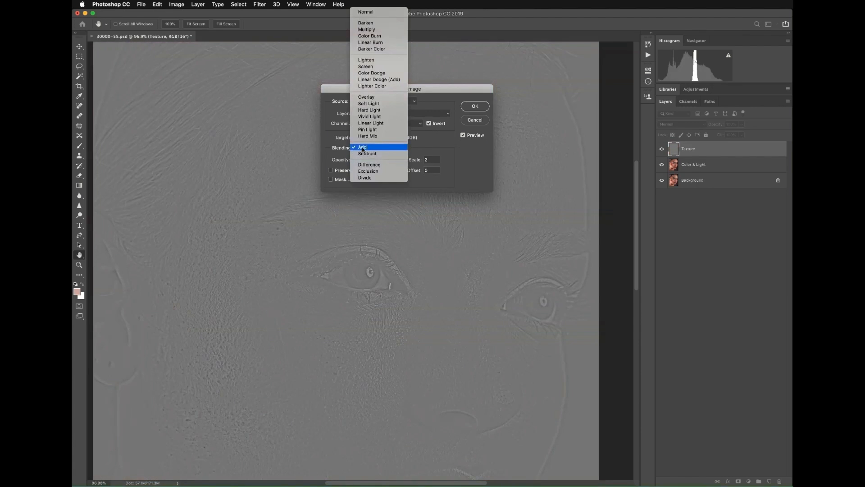
left_click(363, 148)
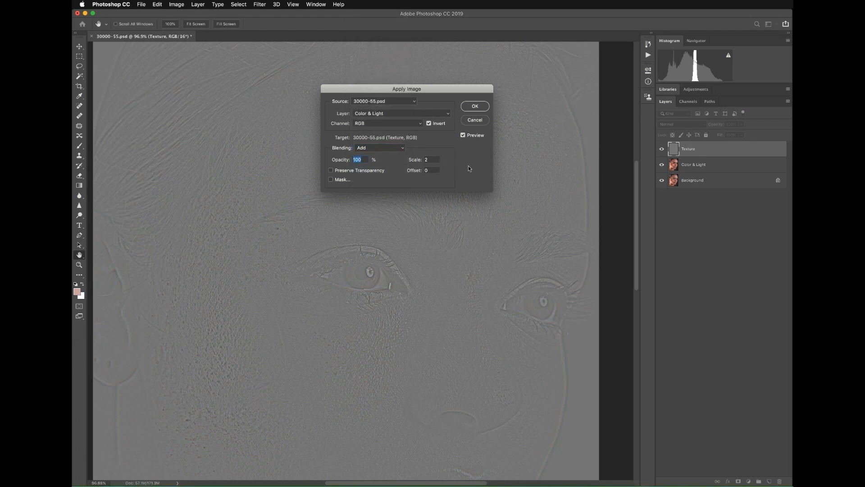
left_click(476, 107)
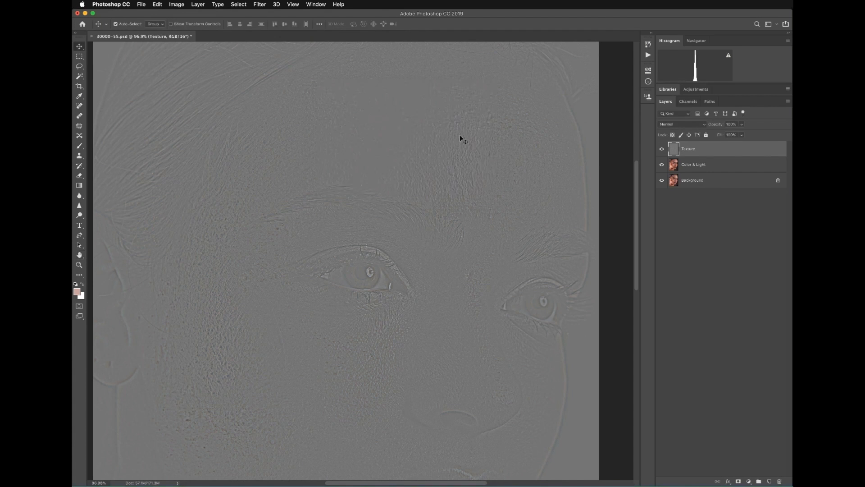
key("ctrl+z")
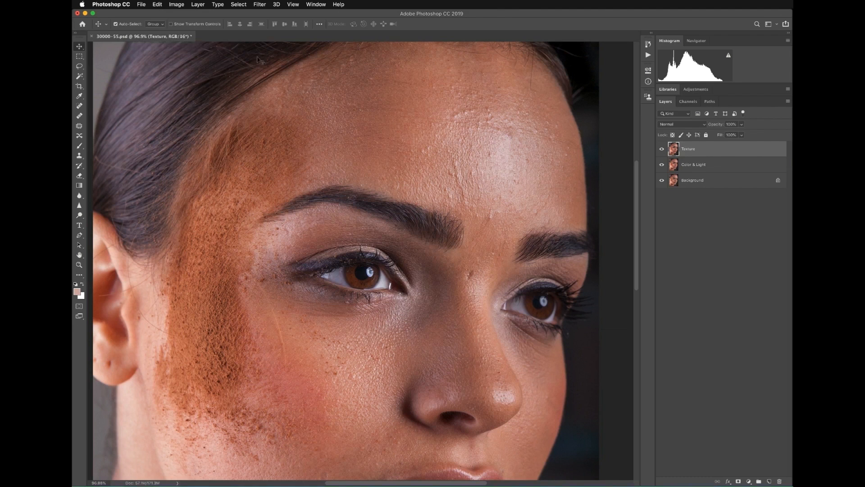
Try Apply Image on the Texture layer with Color & Light as the source, Subtract blending and inversion turned off.
left_click(180, 6)
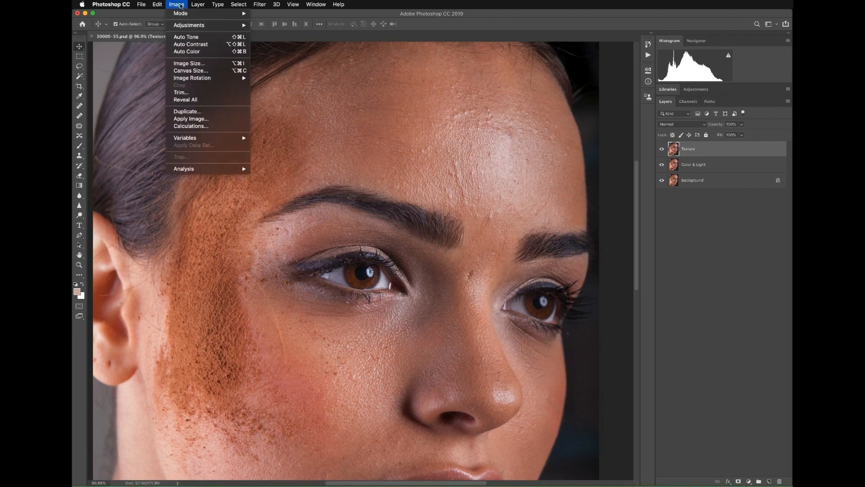
left_click(193, 119)
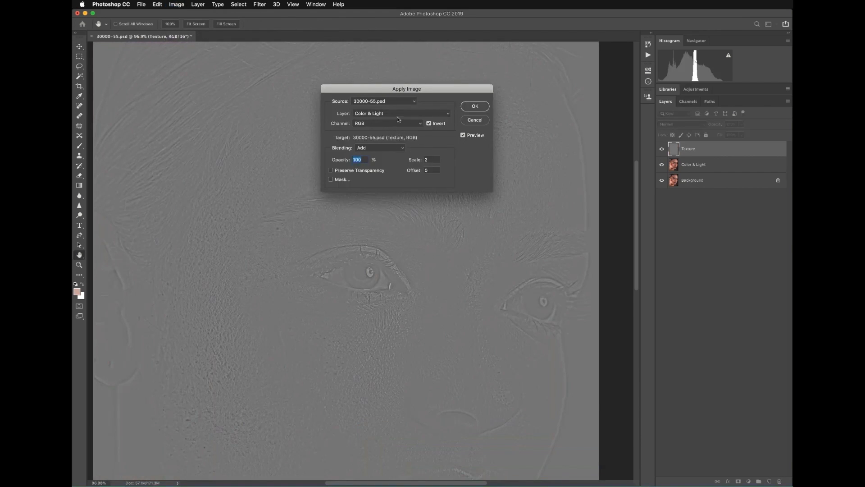
left_click(381, 114)
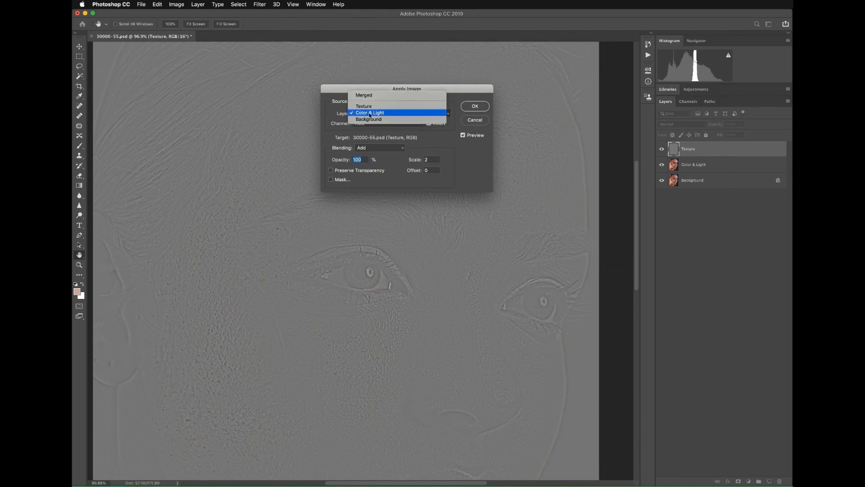
left_click(384, 114)
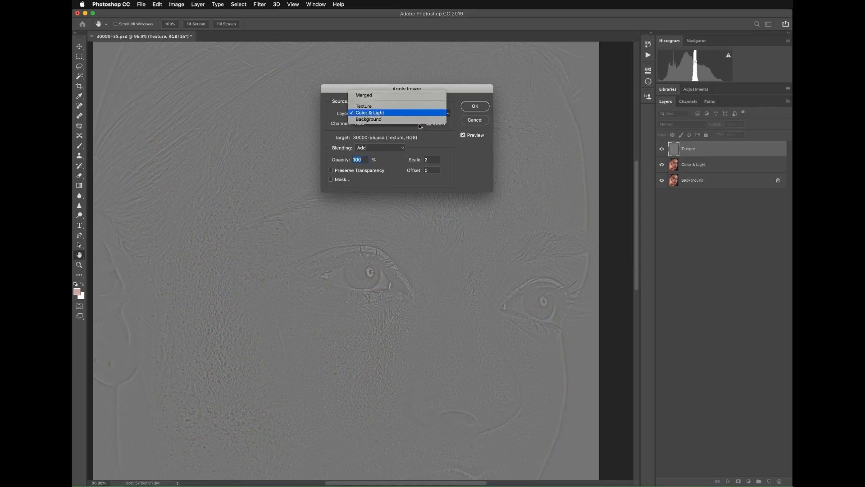
left_click(366, 149)
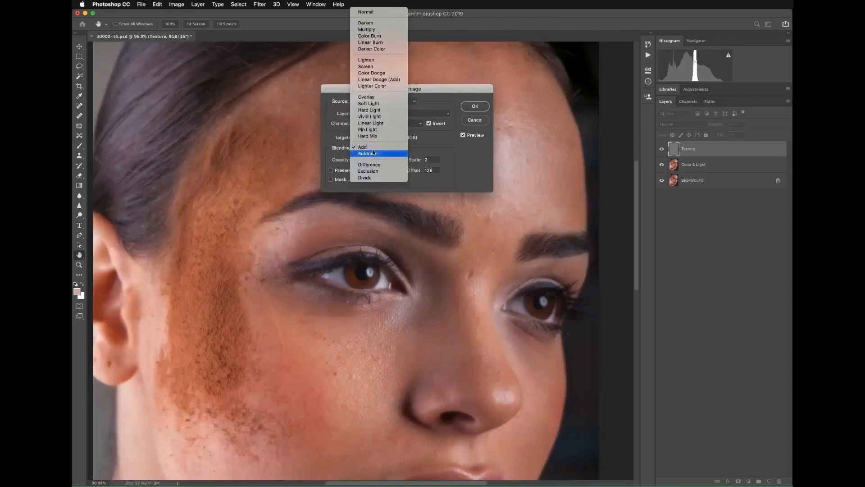
left_click(368, 153)
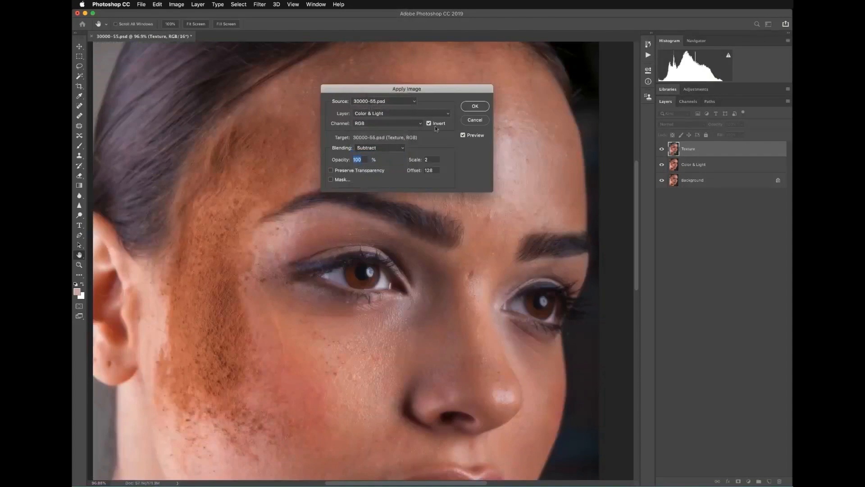
left_click(436, 124)
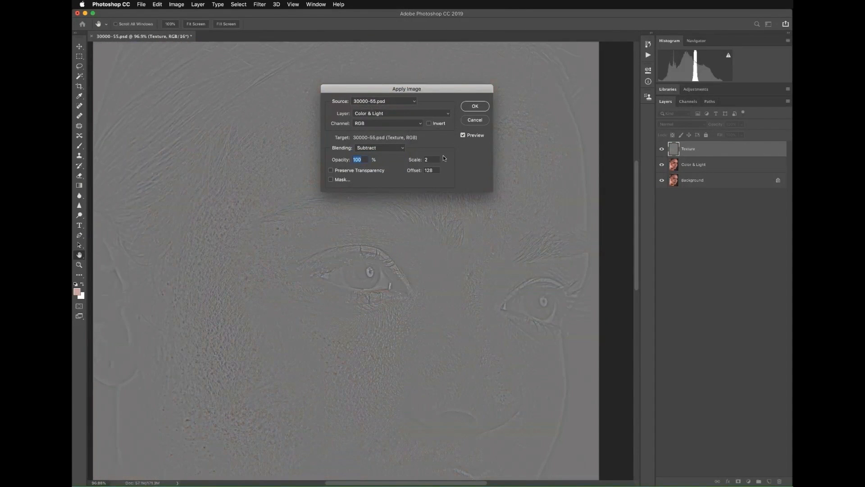
Enter a scale of 2 for the subtracted image, clear the offset, and cancel Apply Image.
left_click(433, 159)
type("2")
double_click(431, 170)
key("BackSpace")
left_click(477, 121)
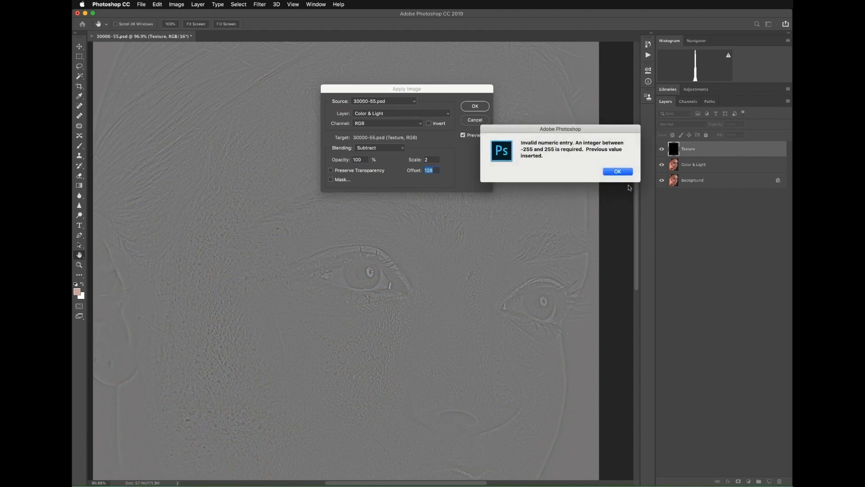
key("Return")
Apply the inverted Color & Light layer to the Texture layer using Apply Image with Add blending, scale 2 and offset 0.
left_click(175, 4)
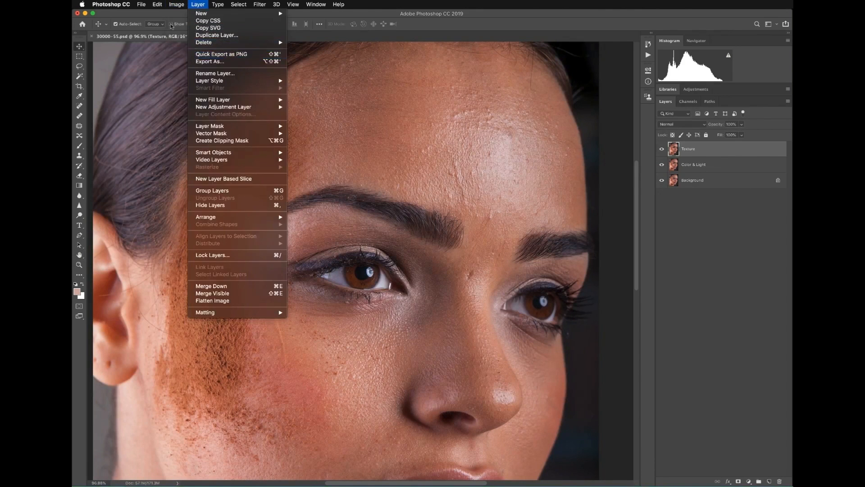
left_click(183, 119)
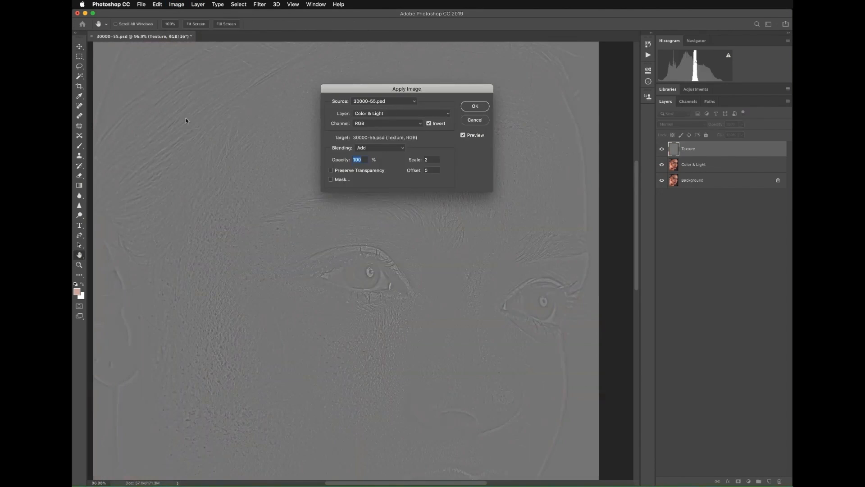
left_click(378, 113)
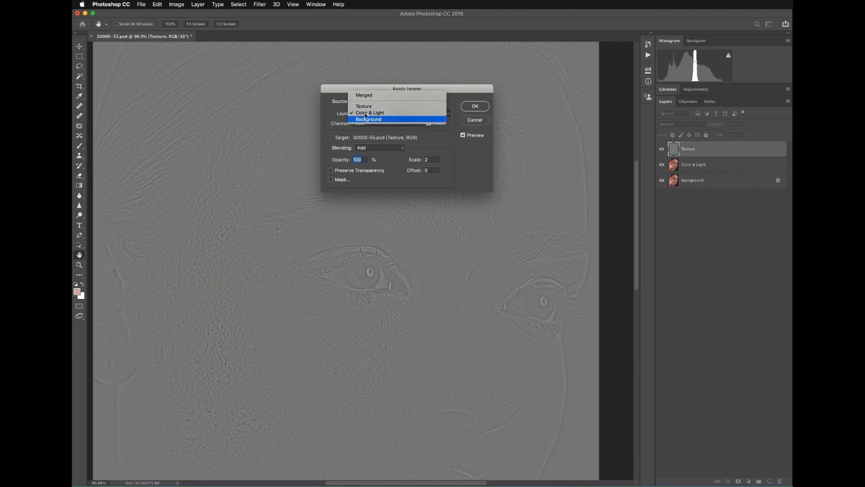
left_click(379, 113)
left_click(369, 150)
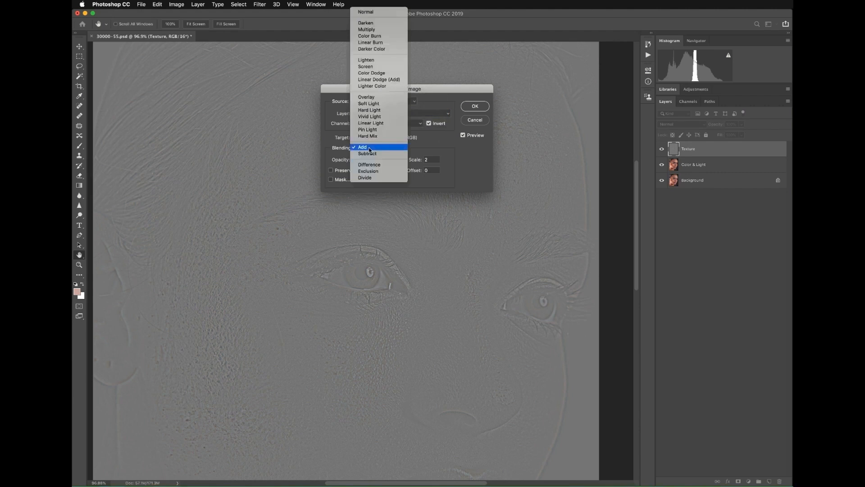
left_click(497, 157)
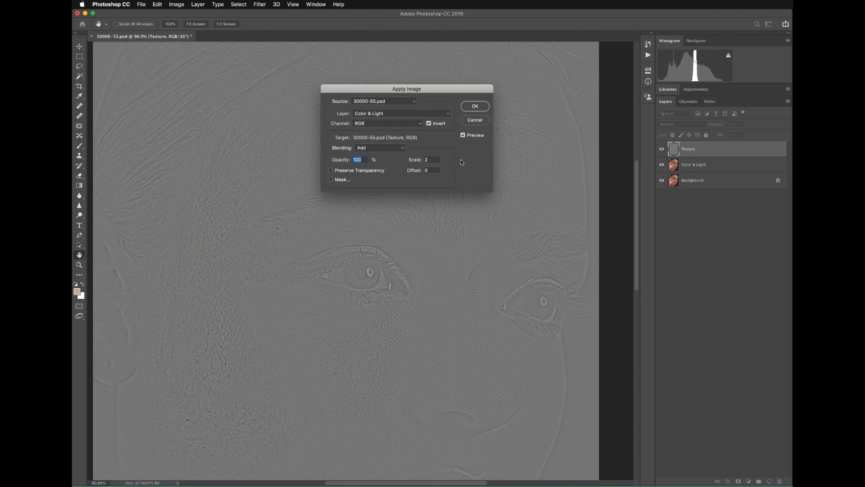
key("Return")
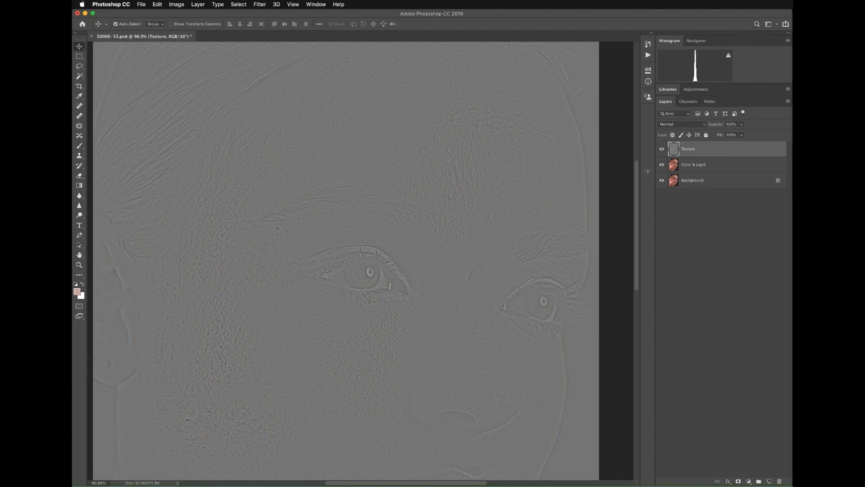
left_click(676, 168)
left_click(696, 148)
left_click(686, 165, "shift")
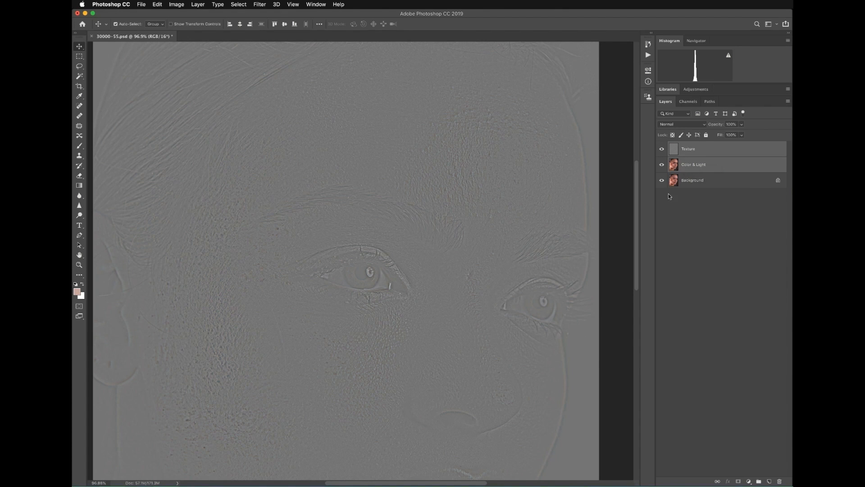
left_click(678, 186)
left_click(682, 170)
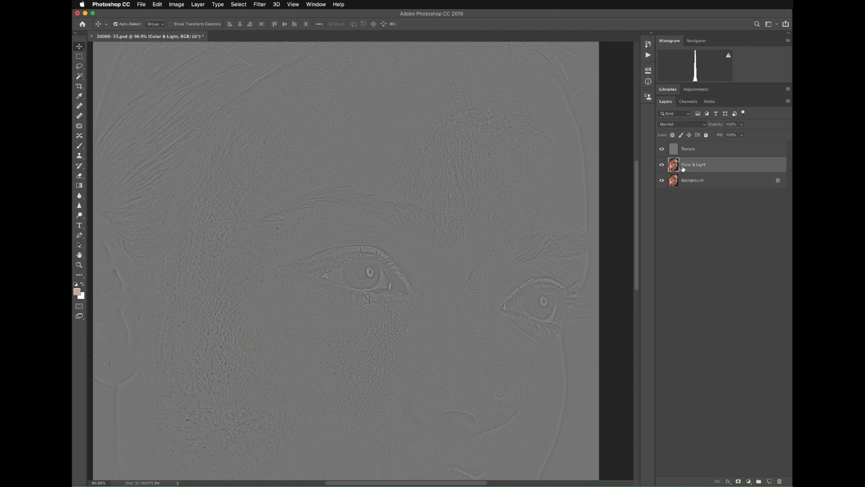
Set the Texture layer's blending mode to Linear Light and group it with the Color & Light layer.
left_click(690, 153)
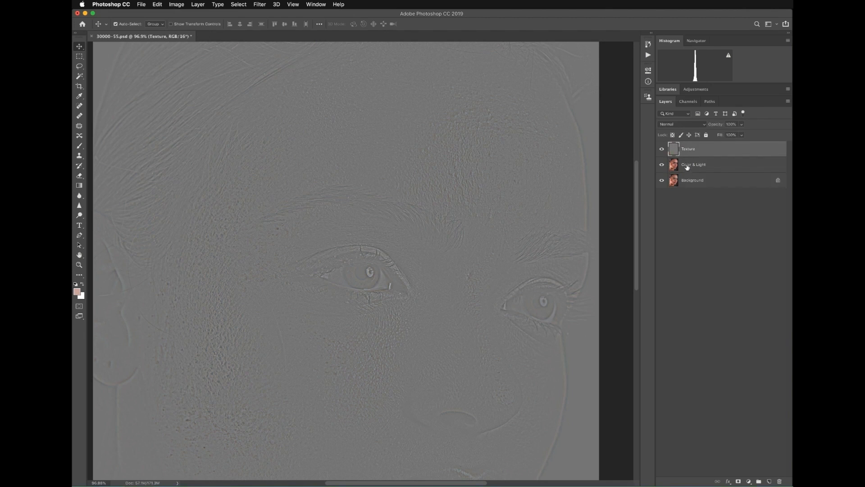
left_click(693, 126)
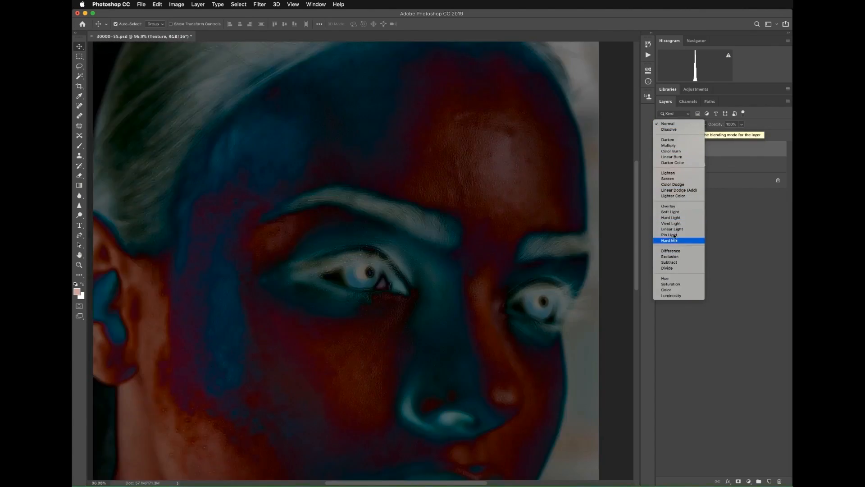
key("Escape")
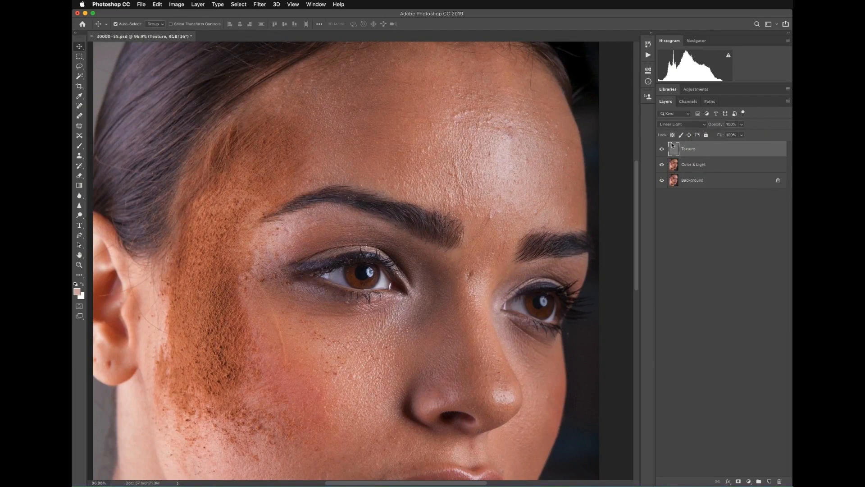
left_click(730, 171, "shift")
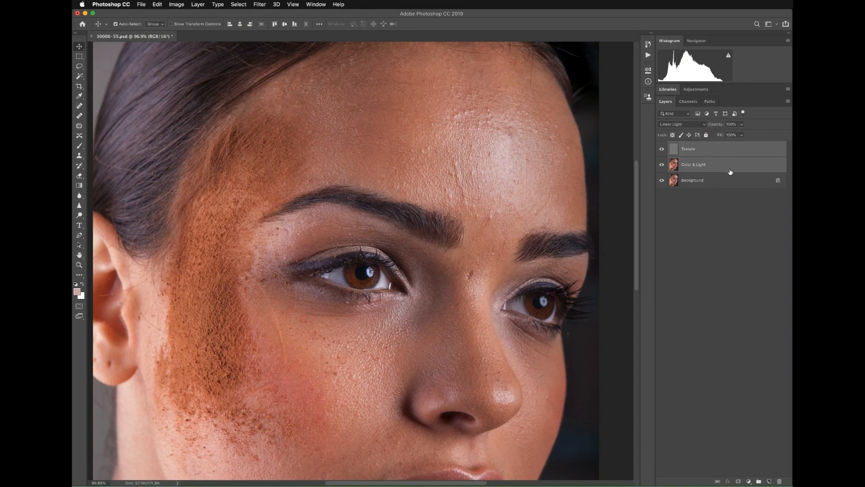
key("super+g")
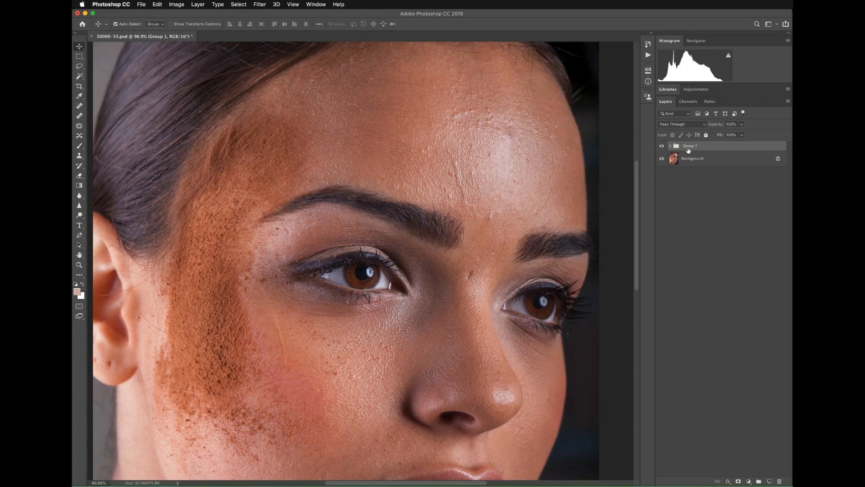
Compare the portrait with and without the frequency separation group by toggling the visibility of Group 1.
left_click(661, 146)
left_click(690, 162)
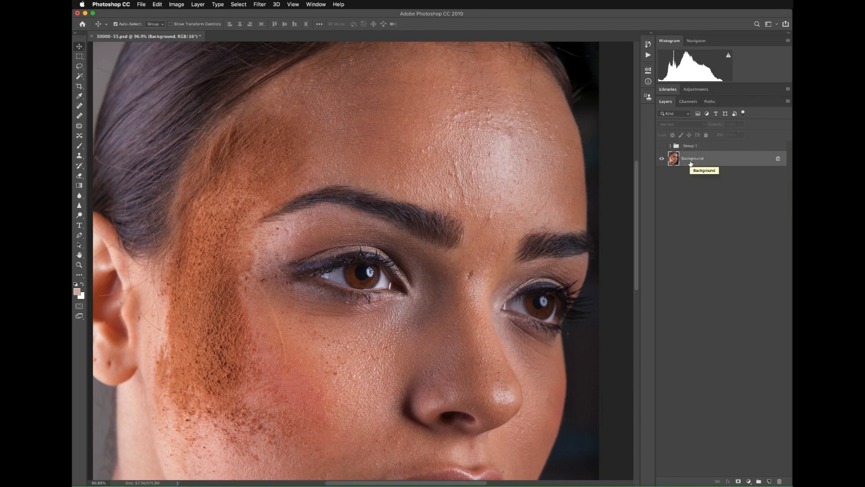
left_click(670, 147)
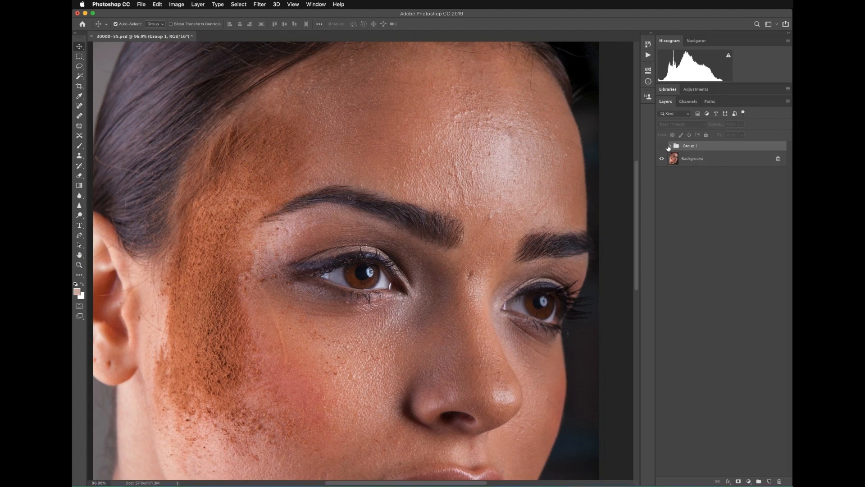
left_click(670, 146)
left_click(661, 146)
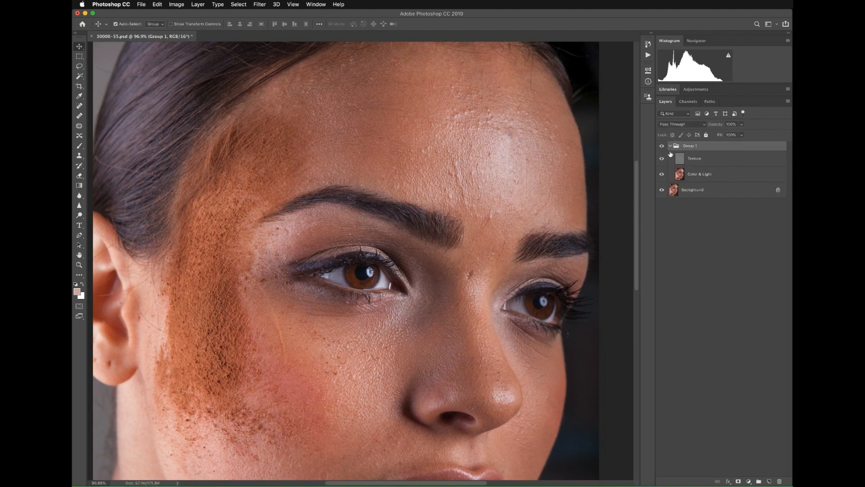
left_click(661, 146)
left_click(662, 146)
left_click(662, 146)
left_click(662, 146)
left_click(670, 146)
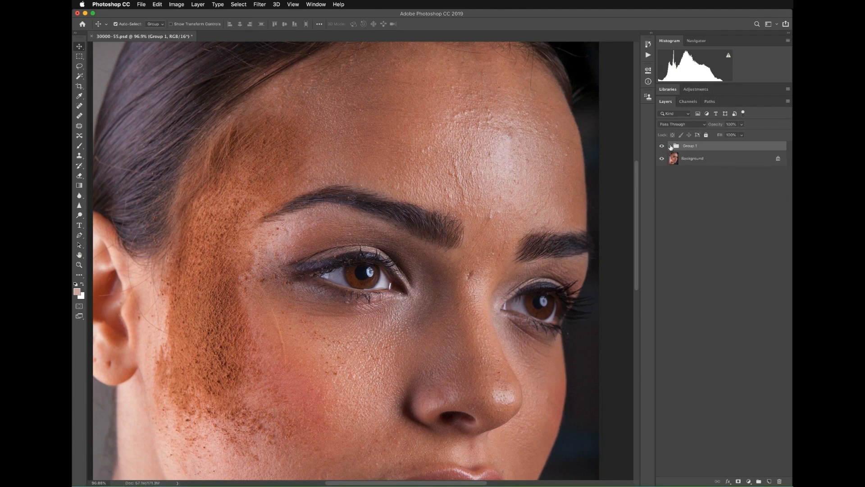
left_click(670, 146)
Check the Texture and Color & Light layers individually by hiding each one and showing it again.
left_click(675, 159)
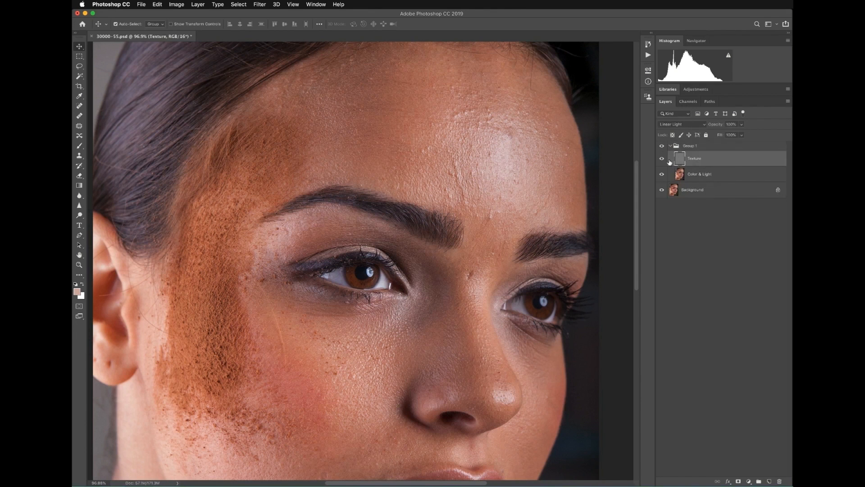
left_click(662, 159)
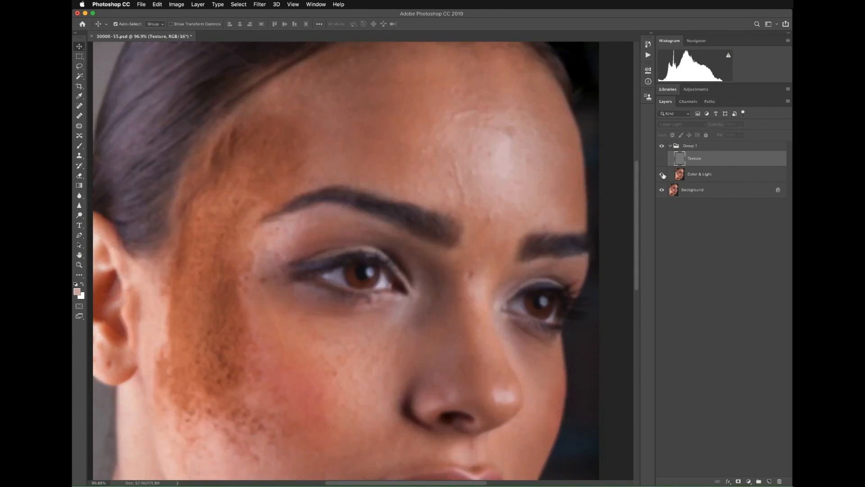
left_click(662, 175)
left_click(664, 178)
left_click(662, 176)
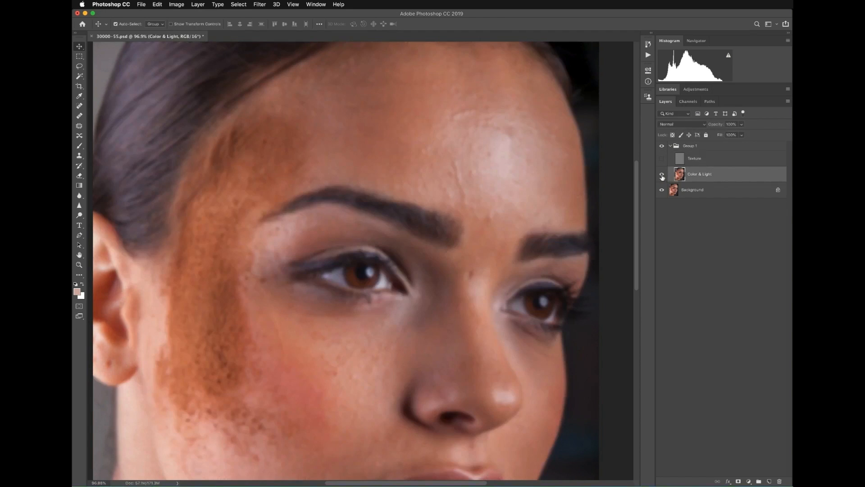
left_click(662, 176)
left_click(662, 176)
left_click(690, 163)
left_click(662, 160)
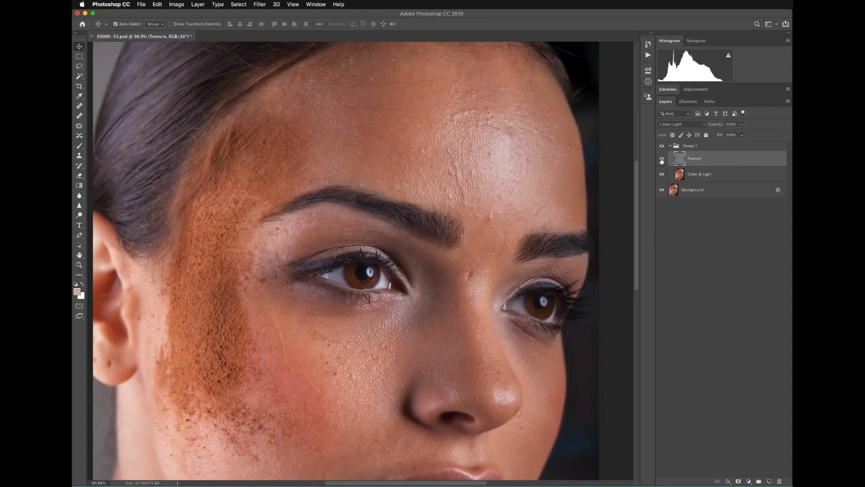
Recheck the combined effect of Group 1 against the Background with both its layers visible, then leave the group expanded.
left_click(661, 146)
left_click(671, 146)
left_click(662, 147)
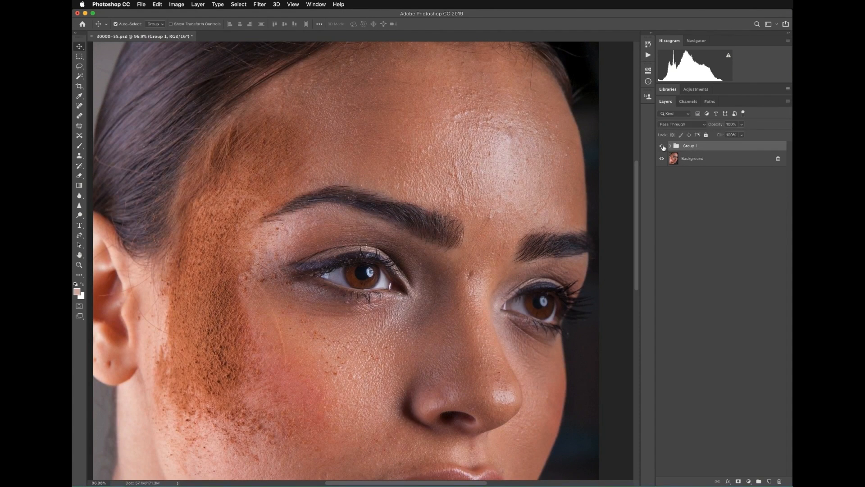
left_click(662, 147)
left_click(663, 147)
left_click(670, 146)
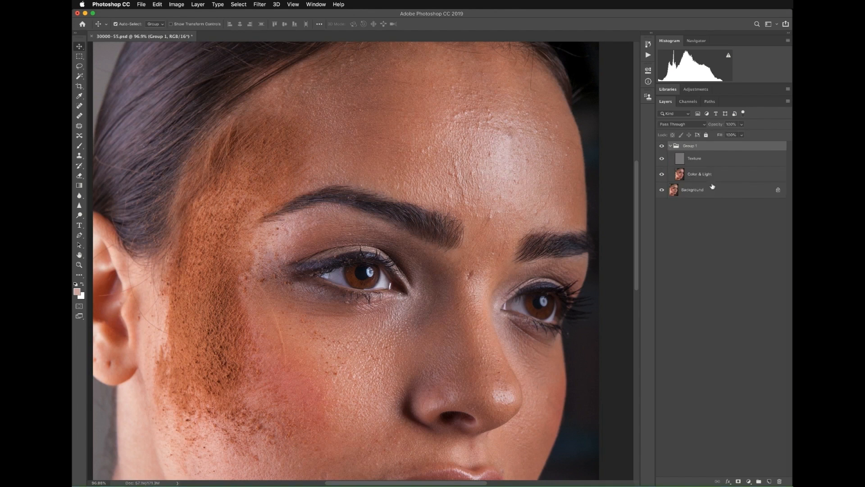
Set up the Lasso tool with a 50 px feather on the Color & Light layer for retouching the forehead.
left_click(702, 175)
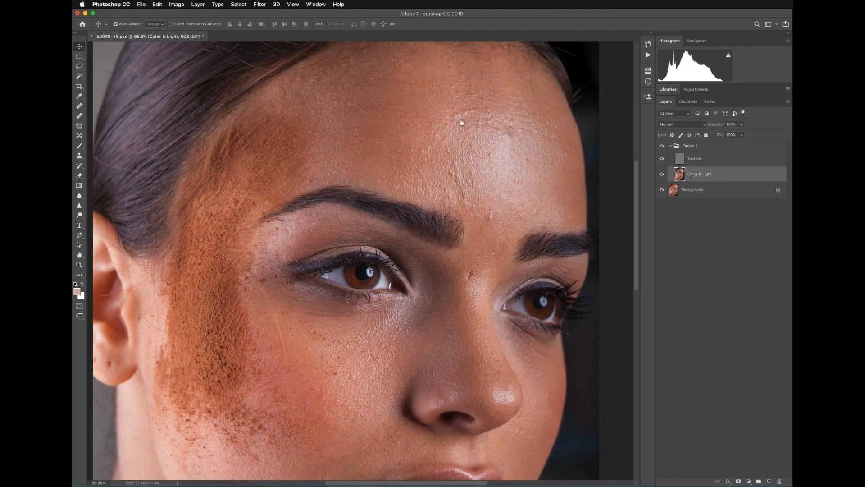
left_click_drag(462, 123, 533, 221)
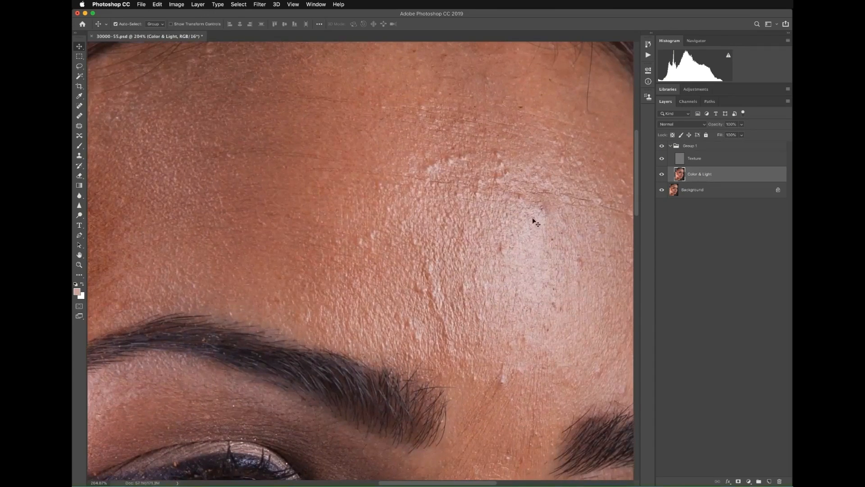
scroll(470, 200, "right", 3)
scroll(471, 200, "up", 1)
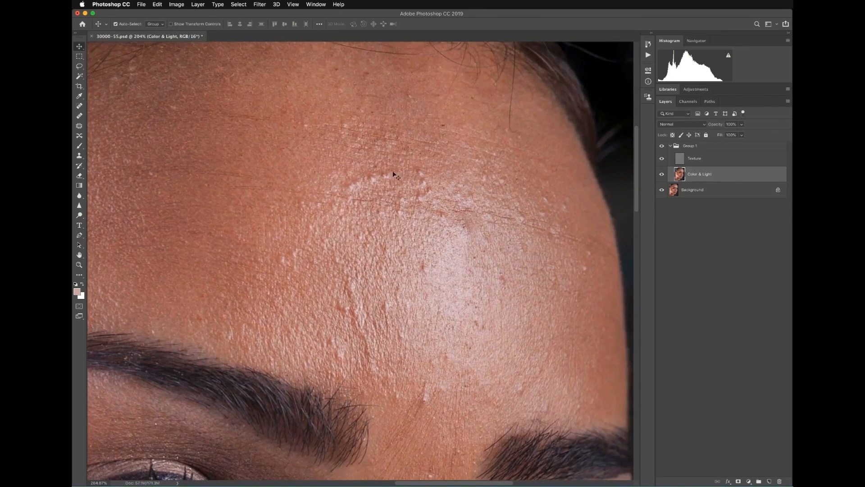
scroll(471, 246, "down", 5)
scroll(392, 279, "down", 4)
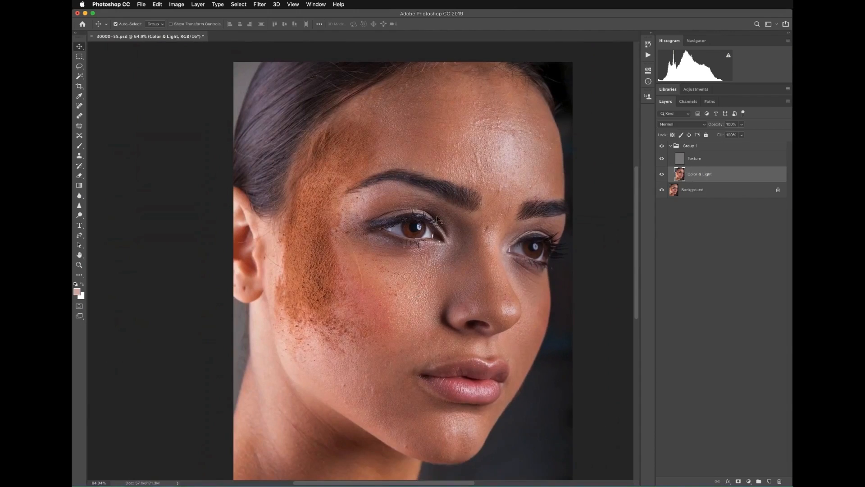
scroll(473, 144, "up", 4)
scroll(495, 153, "down", 3)
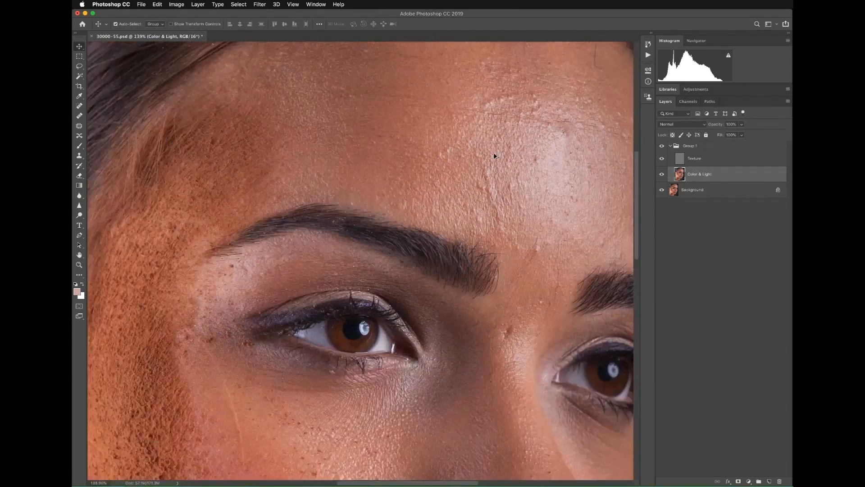
mouse_move(535, 102)
left_mouse_down()
mouse_move(446, 170)
mouse_move(475, 158)
left_mouse_up()
key("l")
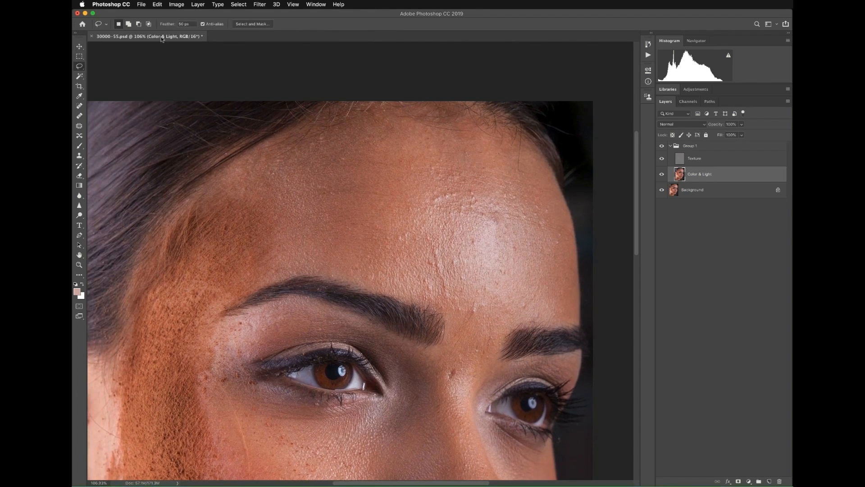
left_click(171, 25)
key("Return")
Preview the feathered edge of a small lasso selection on the forehead in Quick Mask, and deselect it.
mouse_move(398, 197)
left_mouse_down()
mouse_move(428, 254)
mouse_move(451, 243)
left_mouse_up()
key("q")
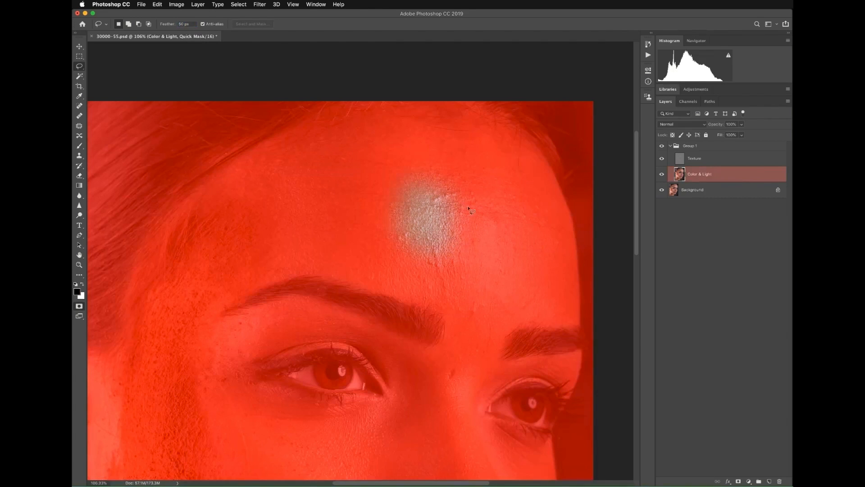
key("q")
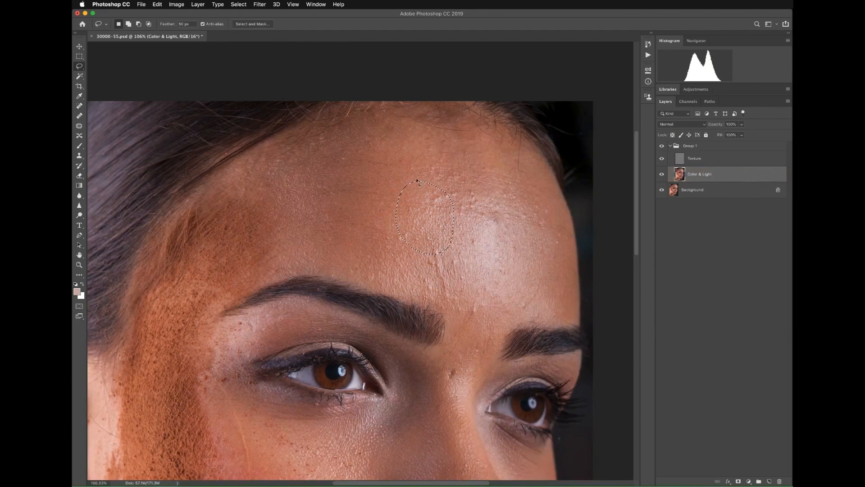
key("super+d")
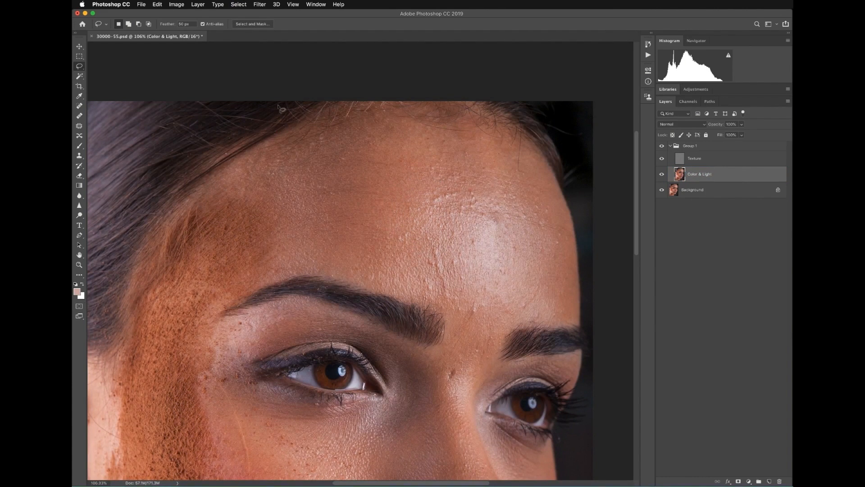
left_click_drag(299, 131, 300, 128)
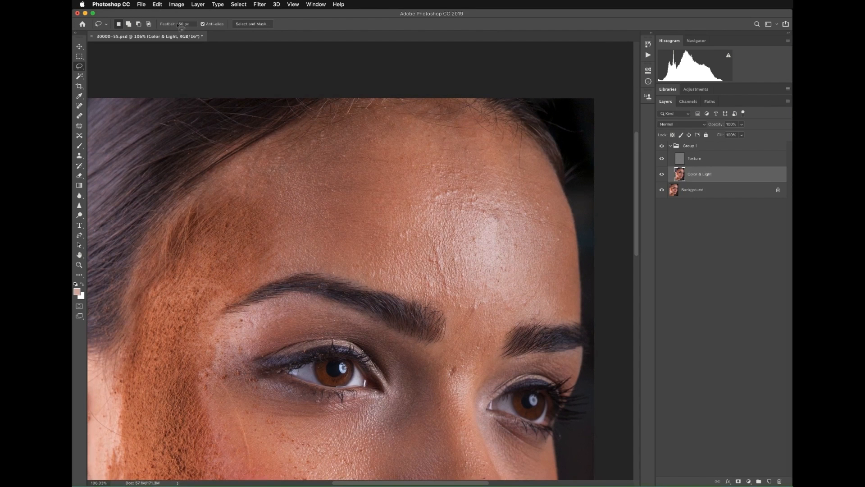
left_click_drag(414, 196, 417, 193)
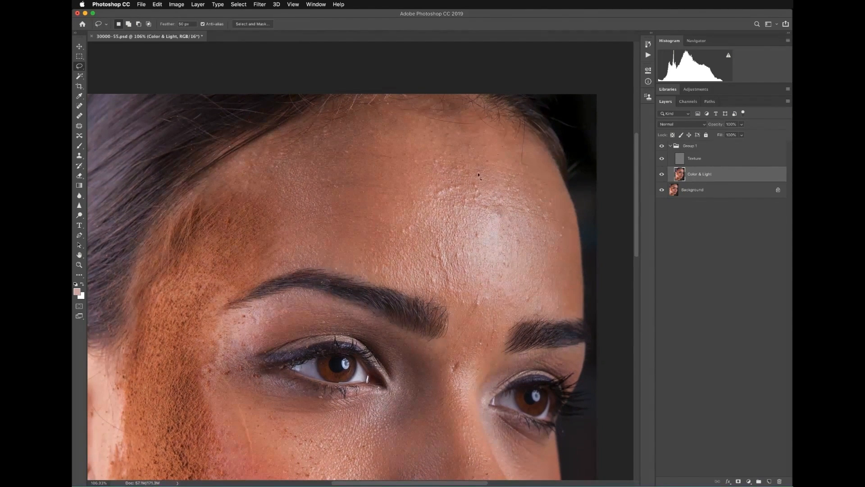
mouse_move(468, 140)
left_mouse_down()
mouse_move(391, 153)
mouse_move(369, 194)
mouse_move(368, 235)
mouse_move(373, 258)
mouse_move(401, 286)
mouse_move(469, 314)
left_mouse_up()
key("super+z")
Label the Color & Light layer red and lasso the central forehead area around the highlight, down to between the eyebrows.
right_click(767, 173)
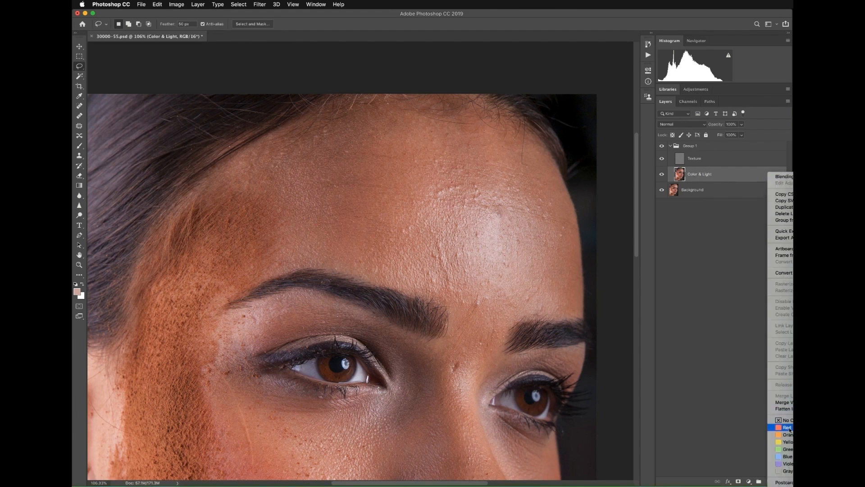
left_click(784, 428)
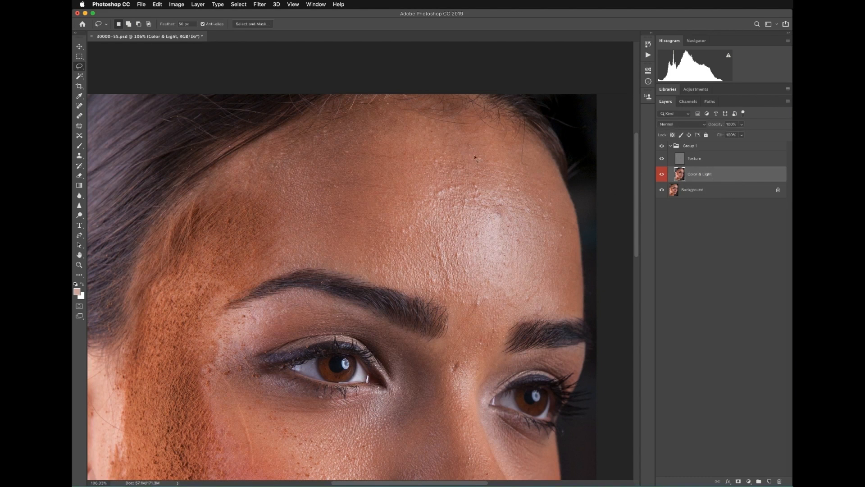
mouse_move(479, 146)
left_mouse_down()
mouse_move(428, 124)
mouse_move(386, 139)
mouse_move(371, 179)
mouse_move(382, 225)
left_mouse_up()
mouse_move(412, 274)
left_mouse_down()
mouse_move(464, 317)
mouse_move(489, 312)
mouse_move(529, 233)
mouse_move(495, 160)
left_mouse_up()
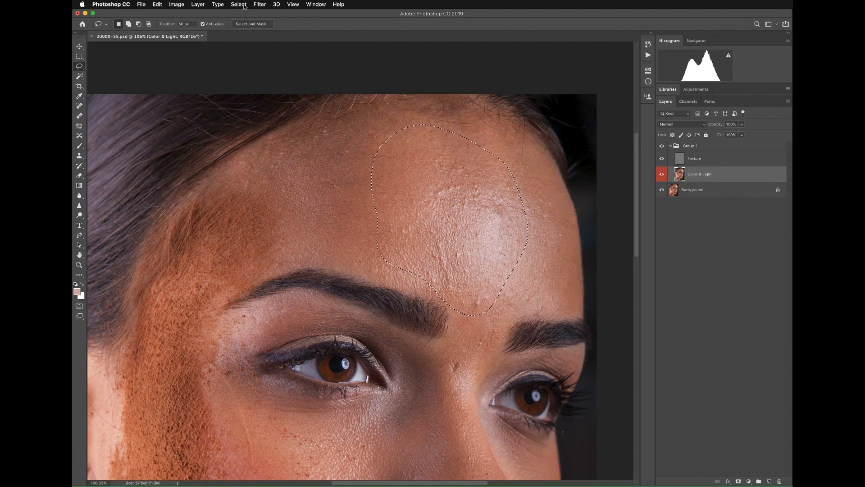
Smooth the selected central forehead area with a Gaussian Blur of 47.2 pixels radius and deselect it.
left_click(259, 4)
mouse_move(265, 96)
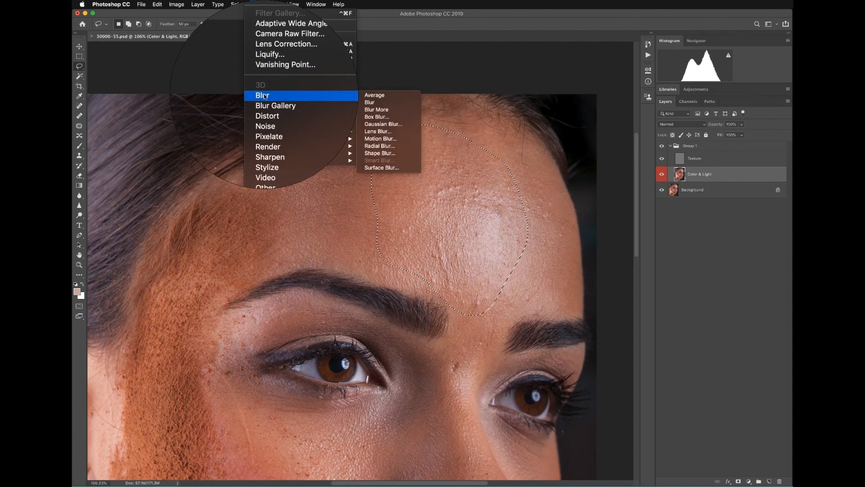
left_click(400, 124)
left_click_drag(522, 112, 646, 44)
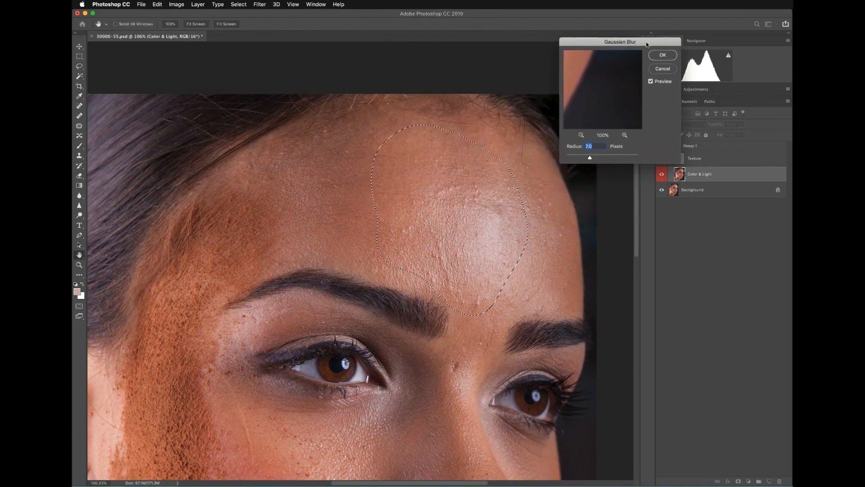
left_click_drag(590, 158, 605, 158)
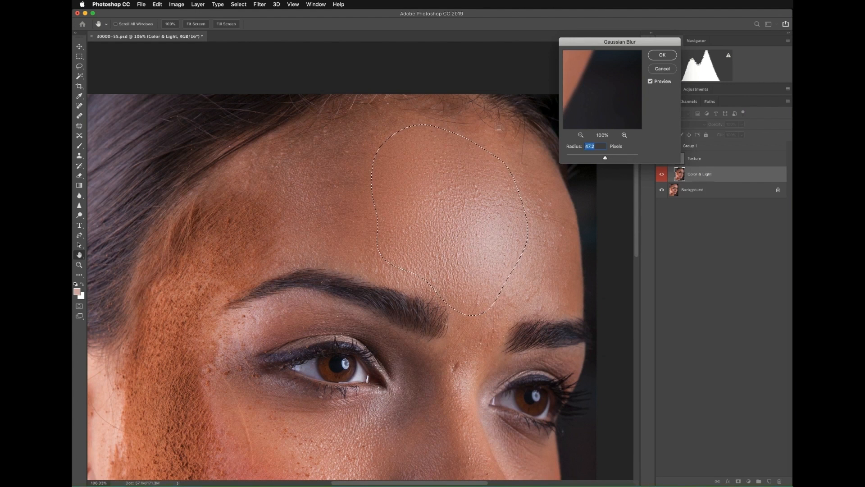
left_click(660, 54)
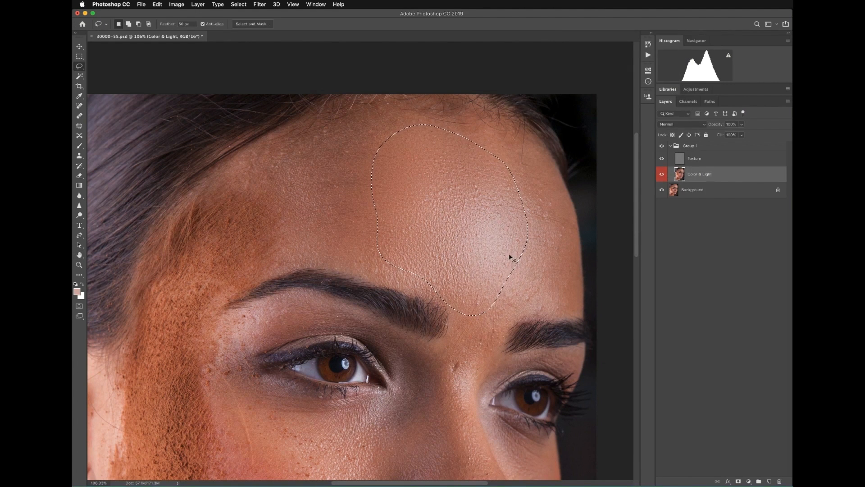
key("ctrl+d")
Lasso the darker forehead area above the left-hand eyebrow, apply a Gaussian Blur of 8.2 pixels radius, and deselect it.
mouse_move(385, 118)
left_mouse_down()
mouse_move(286, 147)
mouse_move(274, 189)
mouse_move(286, 246)
mouse_move(277, 270)
mouse_move(386, 283)
mouse_move(430, 148)
mouse_move(399, 128)
left_mouse_up()
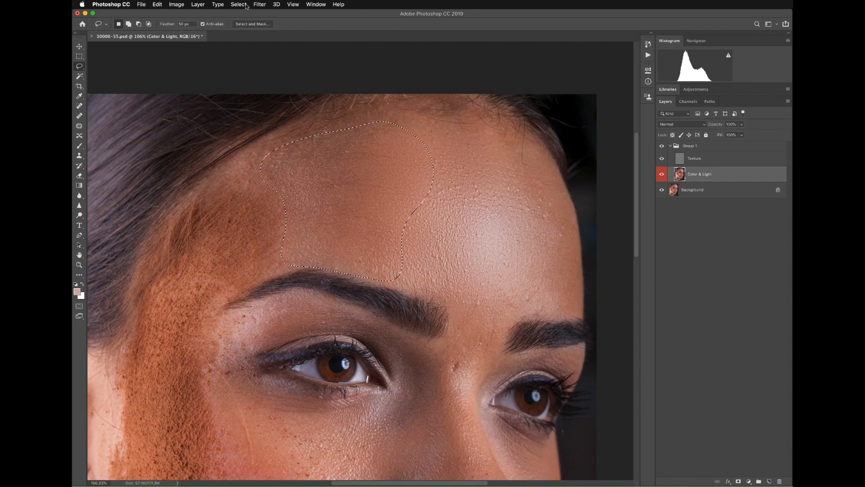
left_click(260, 4)
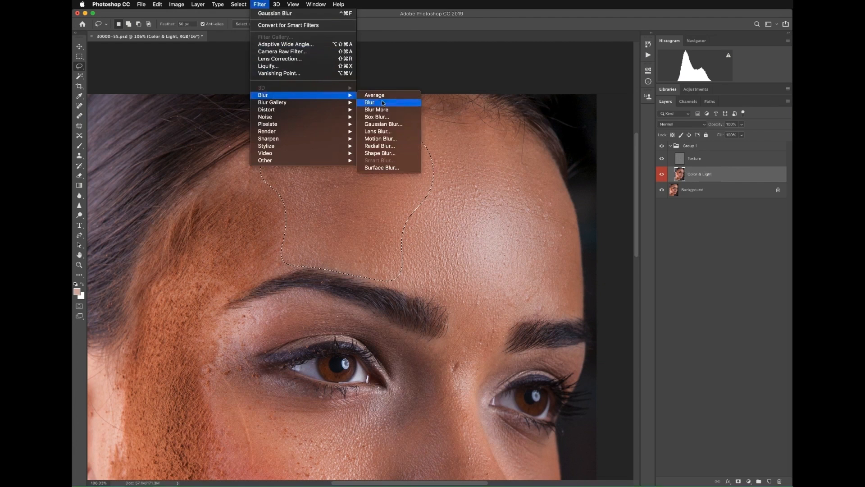
left_click(382, 124)
left_click_drag(604, 158, 592, 162)
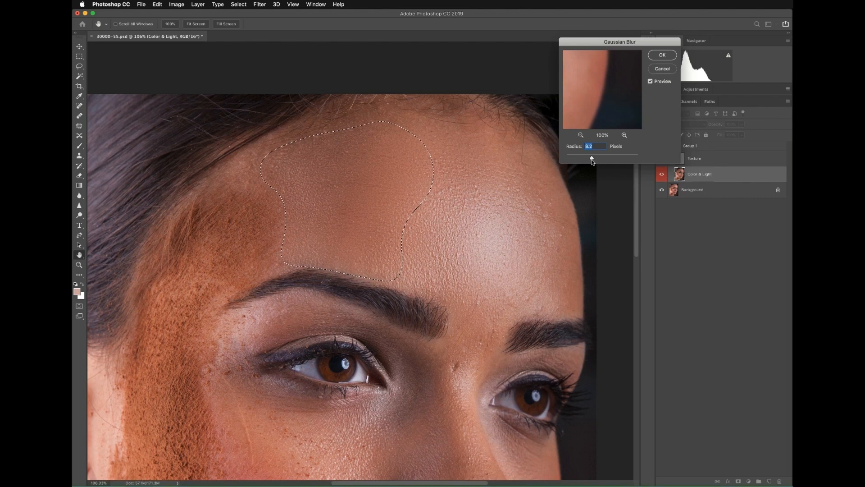
left_click(662, 55)
key("ctrl+d")
Lasso the right-hand edge of the forehead down to the eyebrow, apply a Gaussian Blur of 31.7 pixels radius, and deselect it.
mouse_move(512, 172)
left_mouse_down()
mouse_move(493, 172)
mouse_move(508, 138)
mouse_move(488, 157)
mouse_move(506, 283)
mouse_move(496, 319)
mouse_move(556, 313)
mouse_move(555, 214)
mouse_move(534, 168)
left_mouse_up()
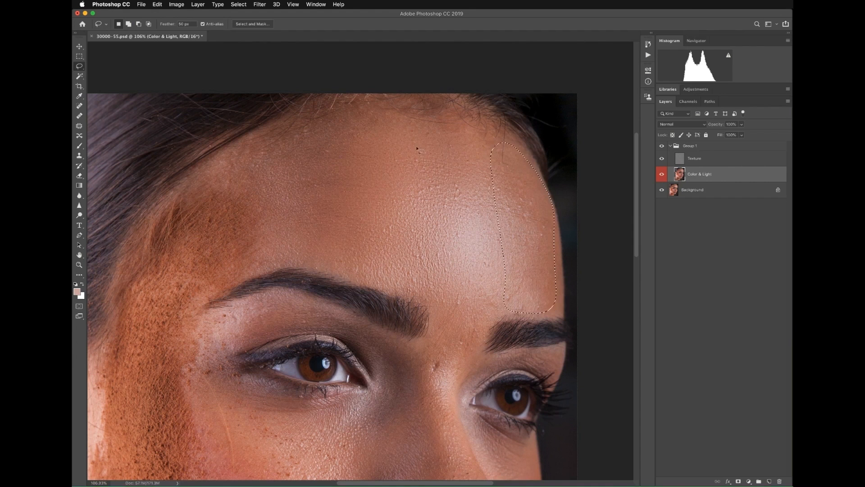
left_click(258, 4)
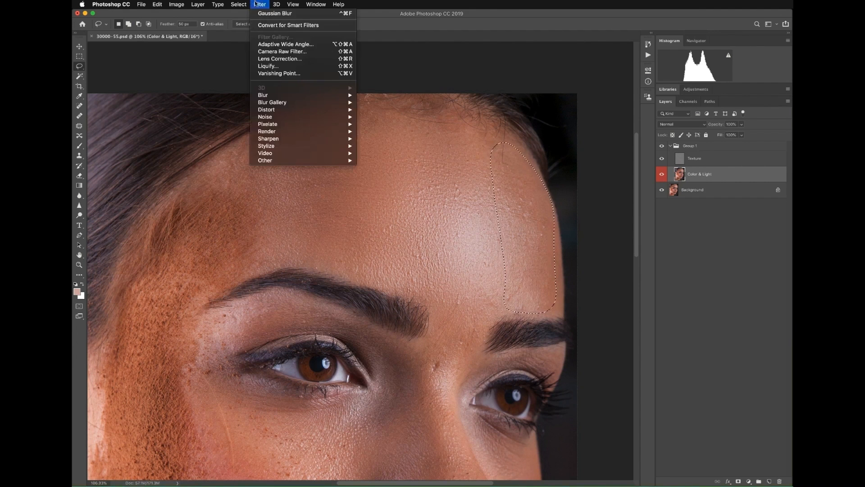
mouse_move(316, 95)
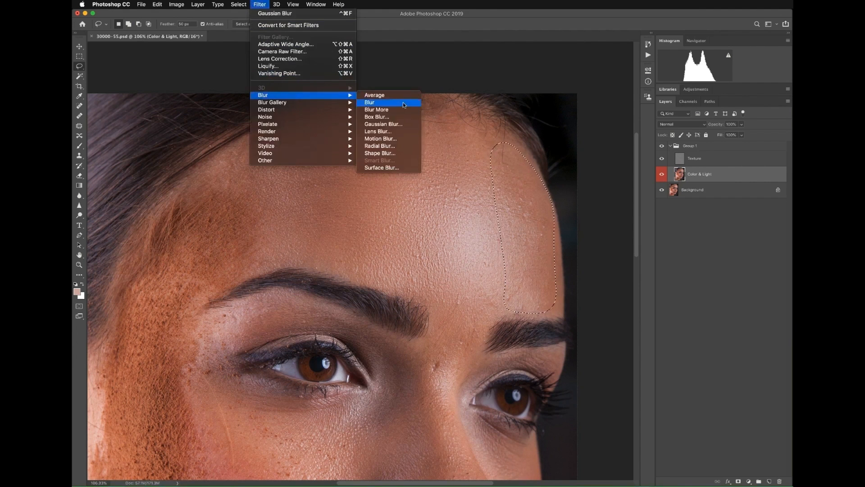
left_click(379, 124)
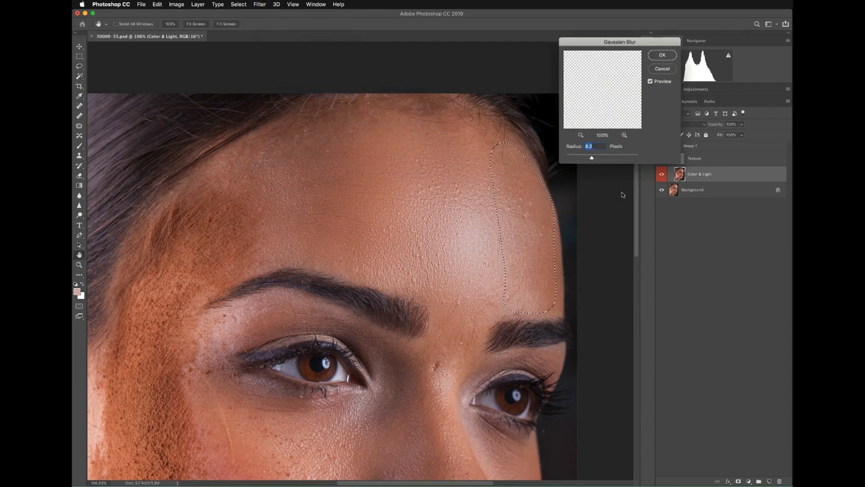
left_click(600, 157)
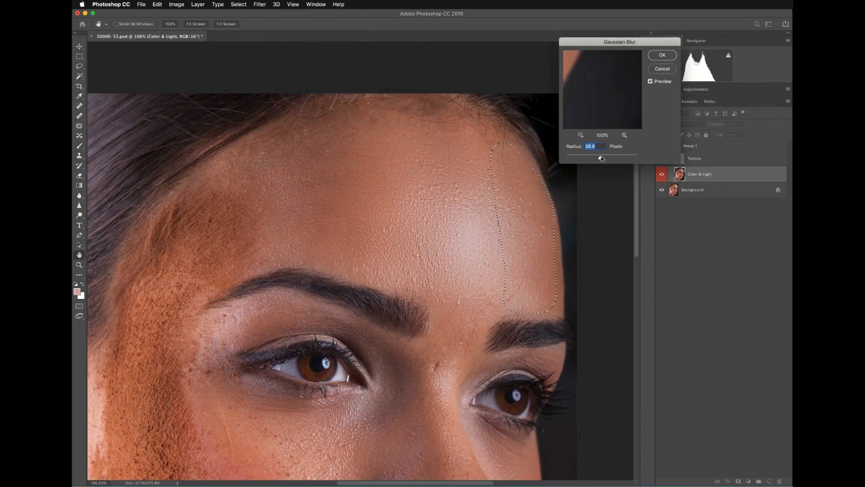
left_click_drag(602, 159, 602, 159)
left_click(662, 55)
key("super+d")
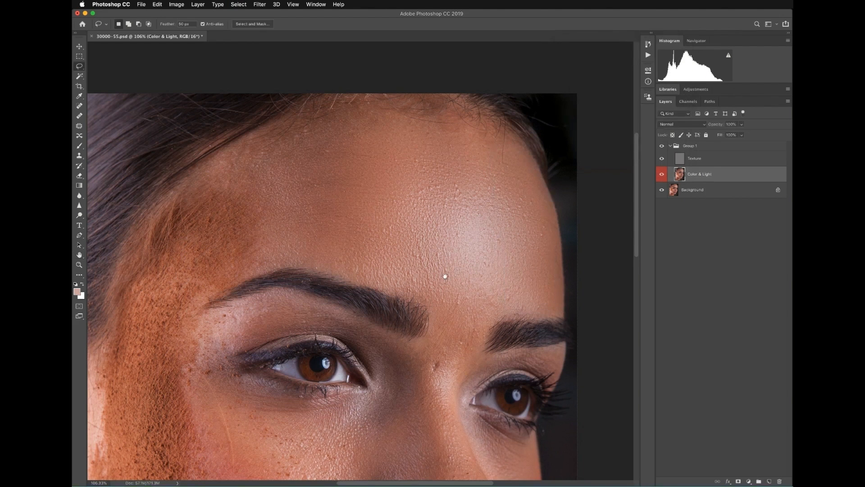
Lasso the area between the eyebrows down to the nose bridge, apply a Gaussian Blur of 31.7 pixels radius, and deselect it.
mouse_move(445, 275)
left_mouse_down()
mouse_move(460, 214)
mouse_move(511, 159)
left_mouse_up()
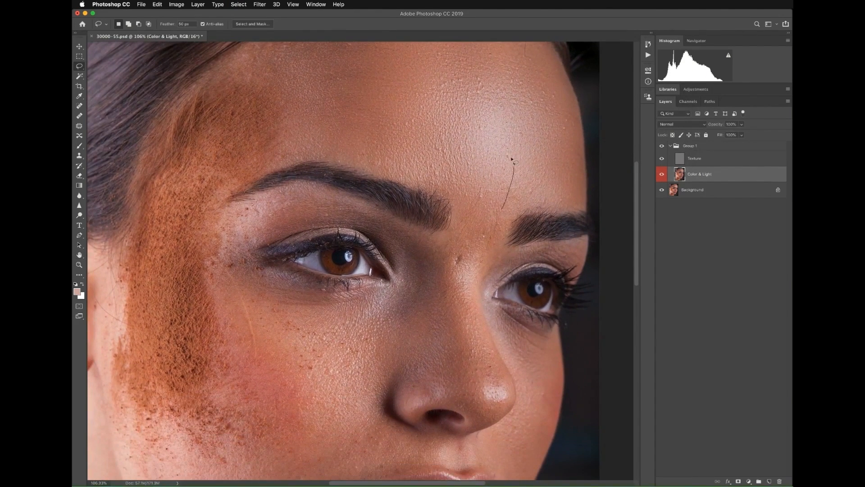
mouse_move(443, 249)
left_mouse_down()
mouse_move(442, 274)
mouse_move(459, 287)
left_mouse_up()
left_click_drag(505, 229, 503, 225)
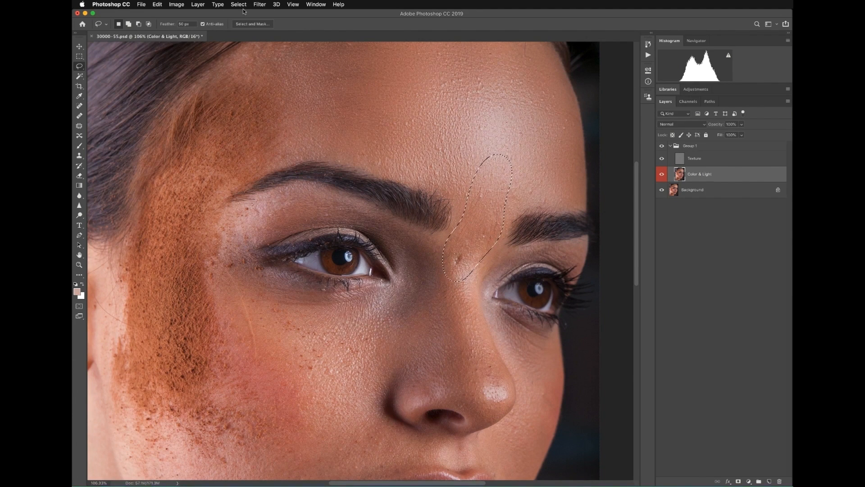
left_click(261, 5)
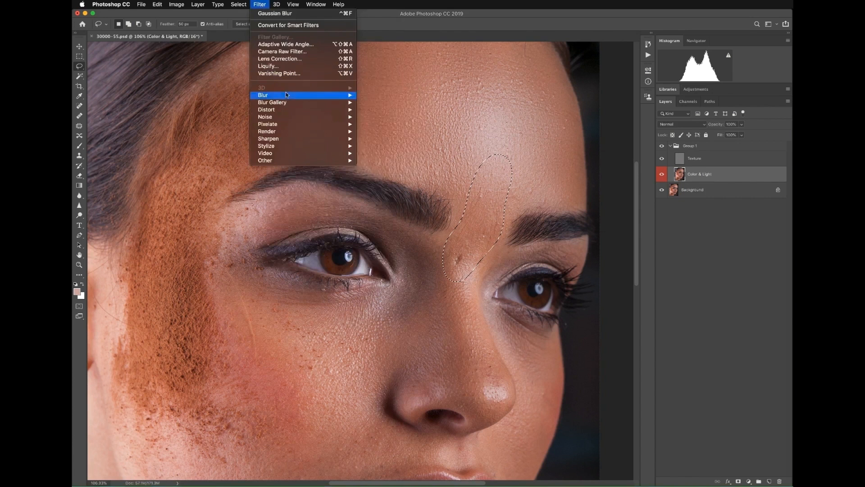
mouse_move(347, 96)
left_click(372, 124)
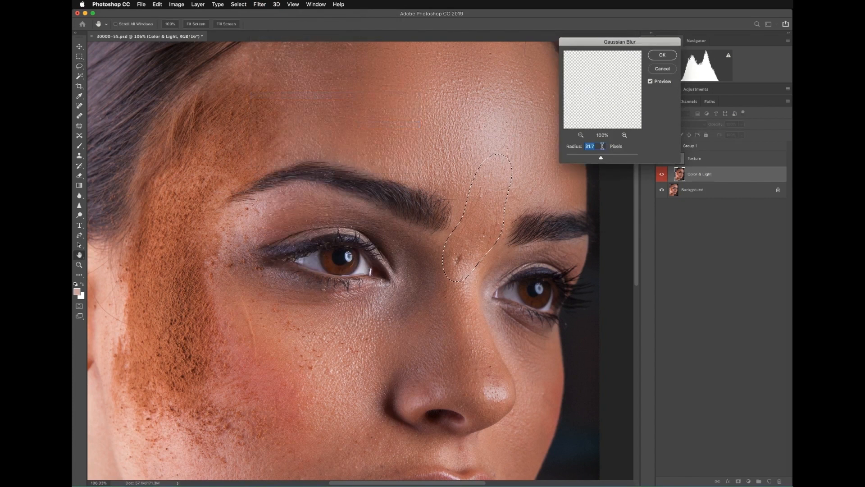
left_click(662, 55)
key("super+d")
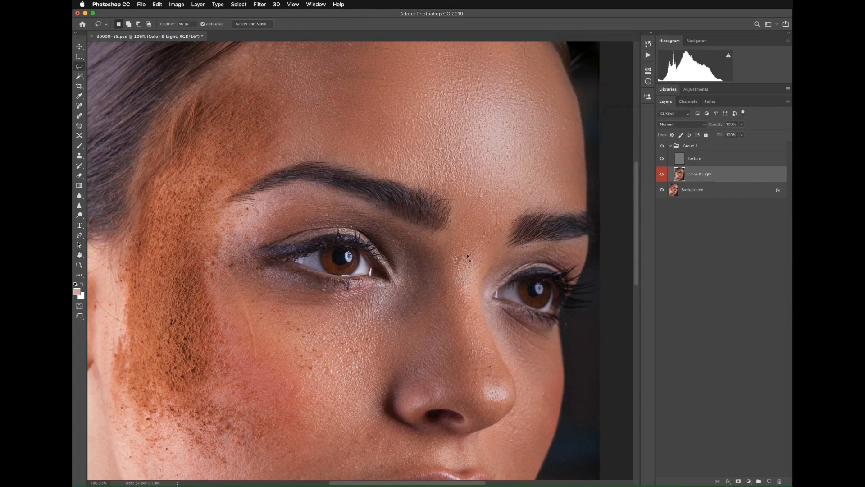
Lasso the cheek below the left-hand eye, including its inner corner beside the nose, smooth it with a Gaussian Blur, and deselect it.
scroll(478, 221, "down", 3)
scroll(477, 220, "left", 2)
mouse_move(458, 213)
left_mouse_down()
mouse_move(431, 192)
mouse_move(417, 192)
mouse_move(429, 245)
mouse_move(406, 259)
mouse_move(342, 261)
mouse_move(272, 243)
mouse_move(259, 266)
mouse_move(276, 352)
left_mouse_up()
mouse_move(384, 390)
left_mouse_down()
mouse_move(429, 311)
mouse_move(458, 285)
mouse_move(470, 247)
mouse_move(470, 220)
left_mouse_up()
left_click(258, 5)
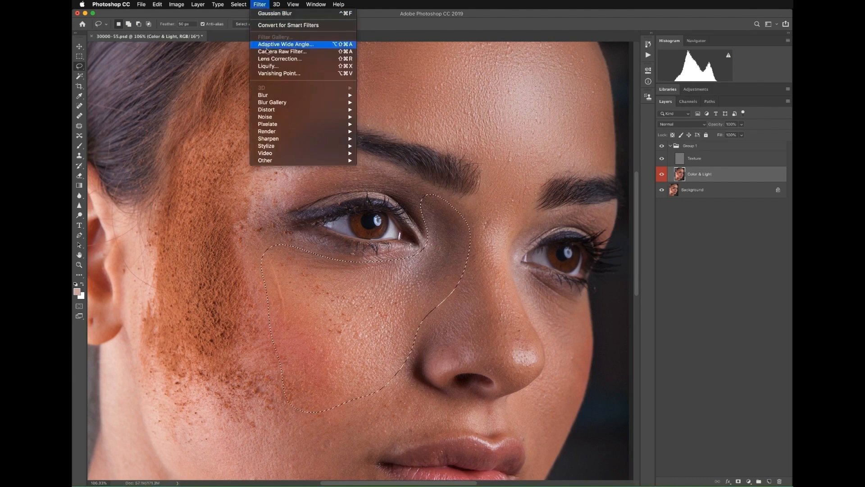
mouse_move(269, 96)
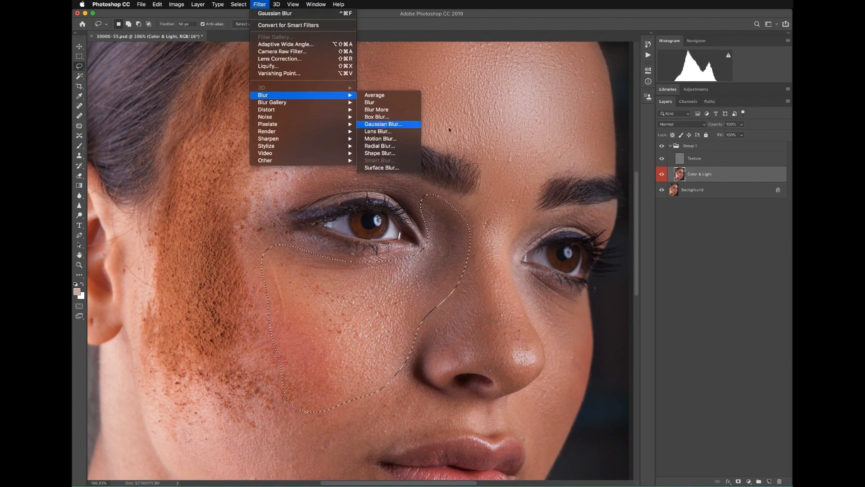
key("Return")
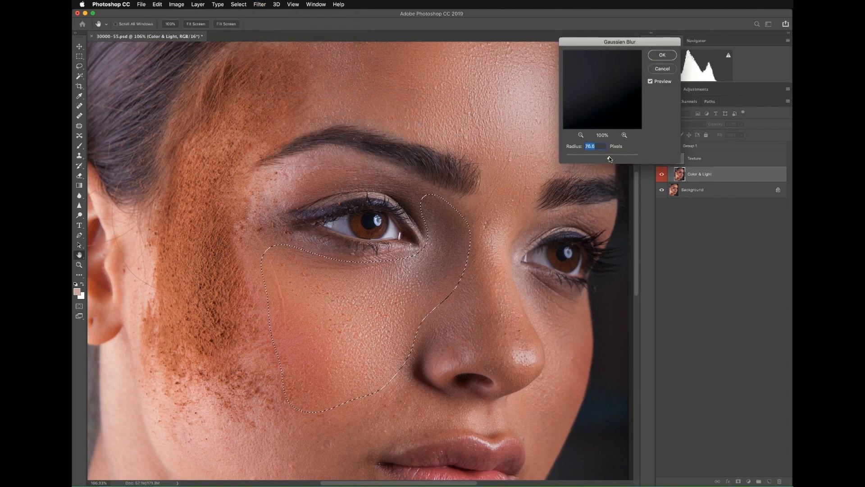
mouse_move(600, 157)
left_mouse_down()
mouse_move(570, 158)
mouse_move(599, 157)
left_mouse_up()
left_click(662, 55)
key("super+d")
Lasso the nose from bridge to tip above the nostrils, apply a Gaussian Blur of 24.7 pixels radius, and deselect it.
scroll(437, 295, "up", 2)
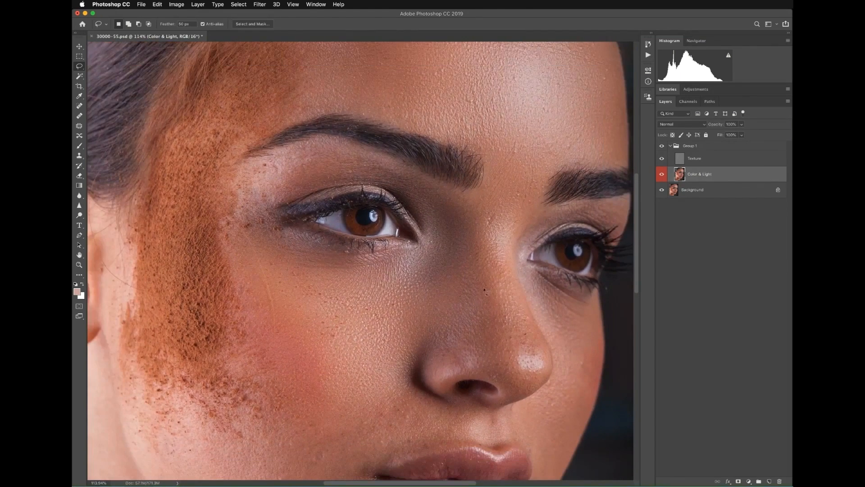
mouse_move(461, 265)
left_mouse_down()
mouse_move(396, 190)
mouse_move(397, 246)
mouse_move(349, 281)
mouse_move(369, 299)
mouse_move(463, 303)
left_mouse_up()
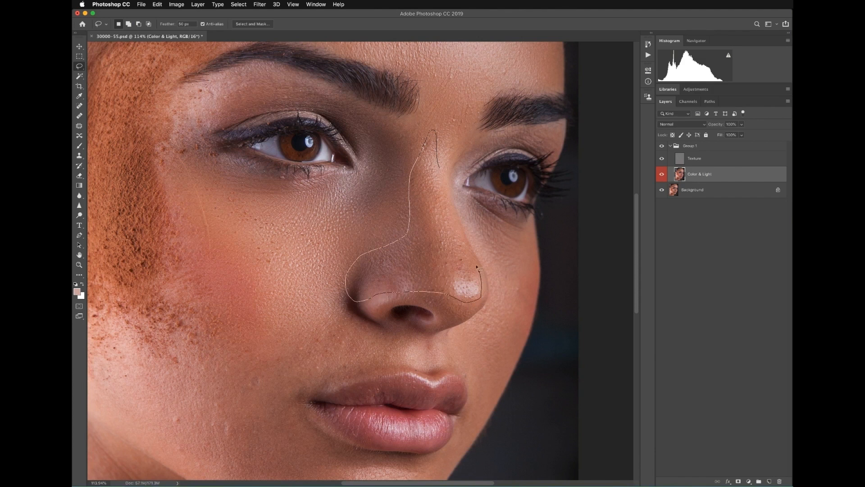
left_click_drag(443, 181, 432, 153)
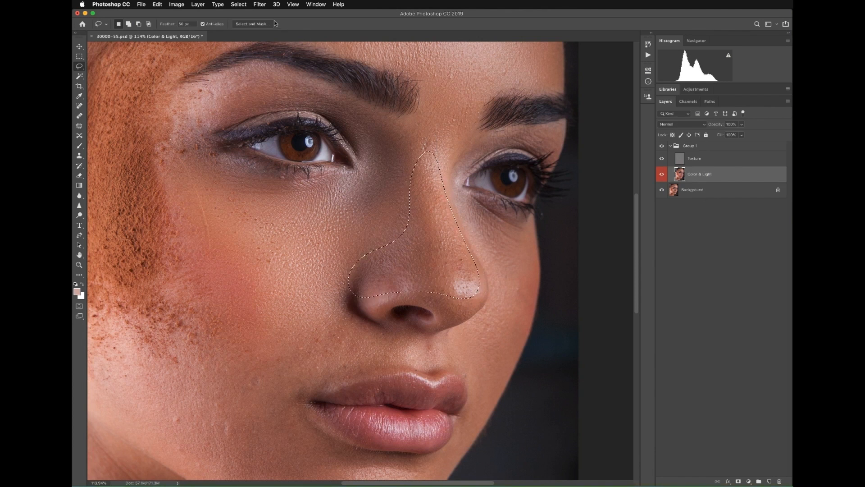
left_click(259, 4)
mouse_move(306, 95)
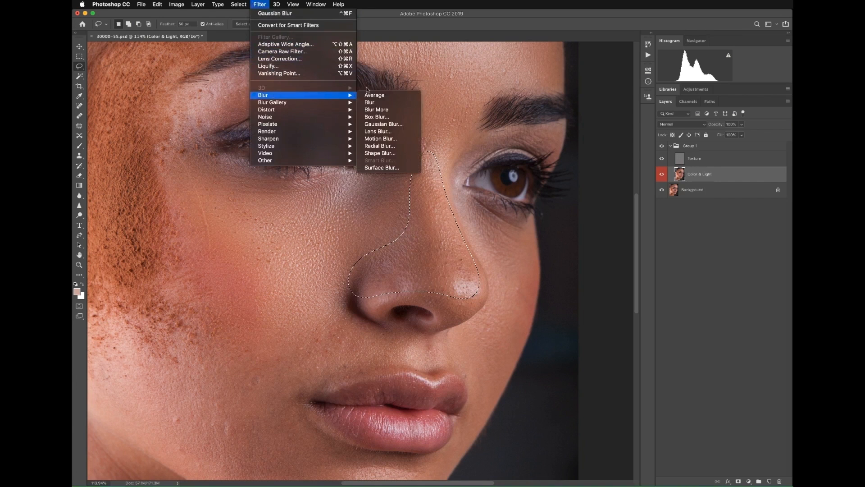
left_click(383, 124)
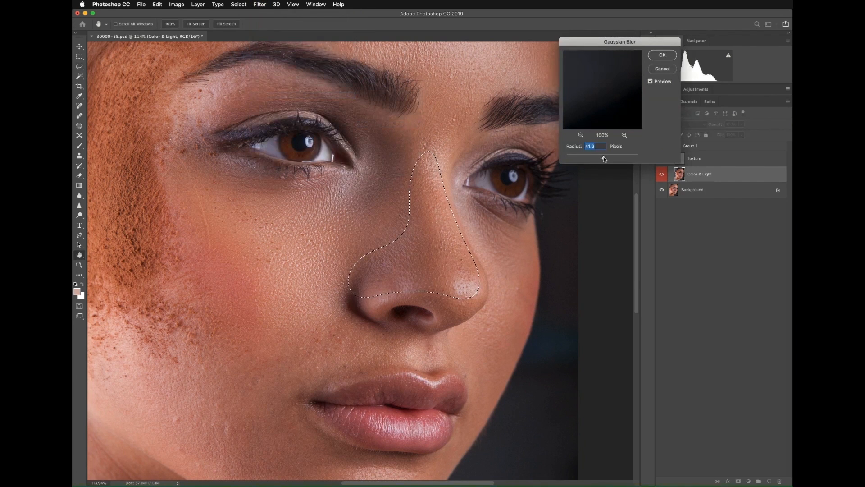
left_click_drag(598, 159, 599, 159)
key("Return")
key("super+d")
Lasso the lower left-hand cheek and jaw beside the mouth, apply a Gaussian Blur of 24.7 pixels radius, and deselect it.
scroll(452, 284, "down", 1)
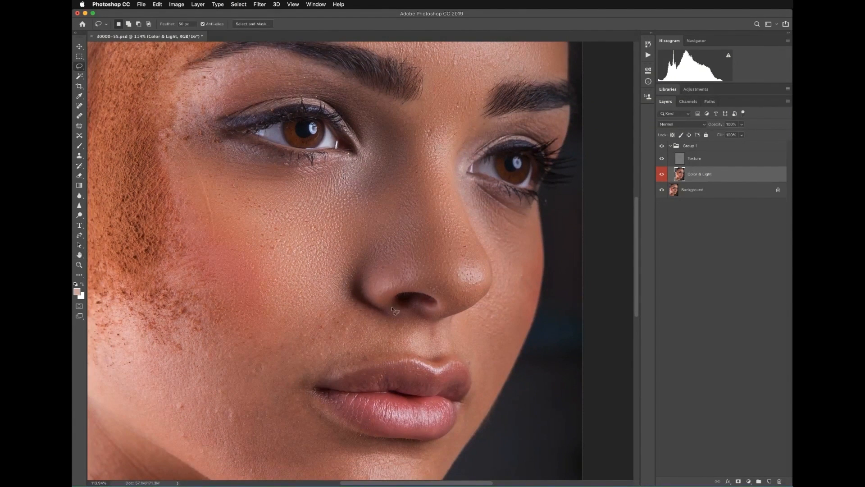
scroll(344, 309, "down", 2)
scroll(343, 309, "left", 4)
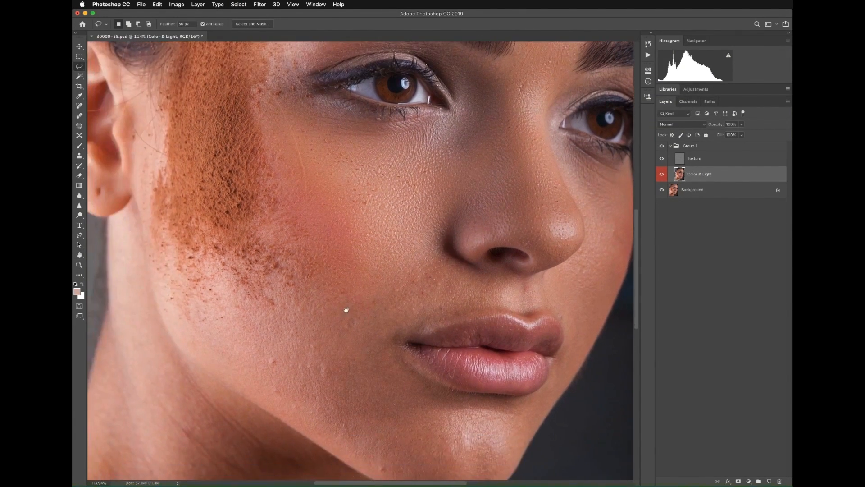
mouse_move(425, 304)
left_mouse_down()
mouse_move(454, 267)
mouse_move(404, 252)
mouse_move(358, 284)
left_mouse_up()
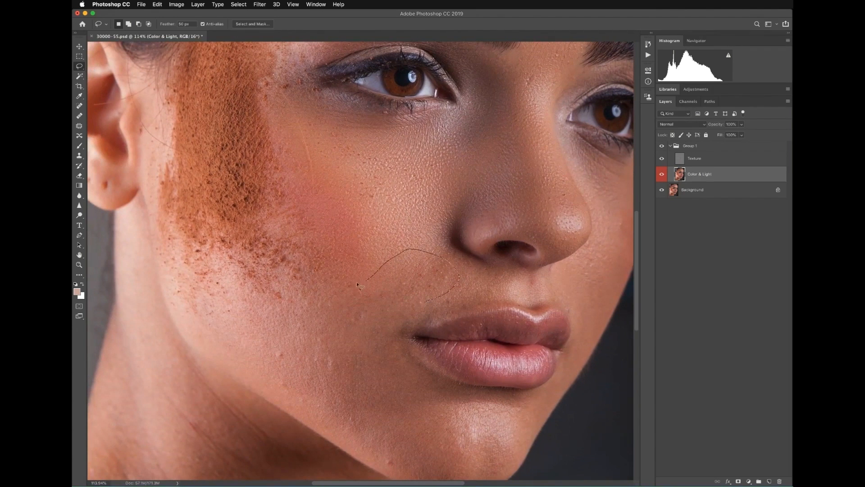
mouse_move(261, 288)
left_mouse_down()
mouse_move(201, 294)
mouse_move(196, 320)
mouse_move(348, 444)
left_mouse_up()
mouse_move(383, 472)
left_mouse_down()
mouse_move(421, 472)
mouse_move(436, 444)
mouse_move(394, 339)
mouse_move(395, 320)
mouse_move(421, 308)
left_mouse_up()
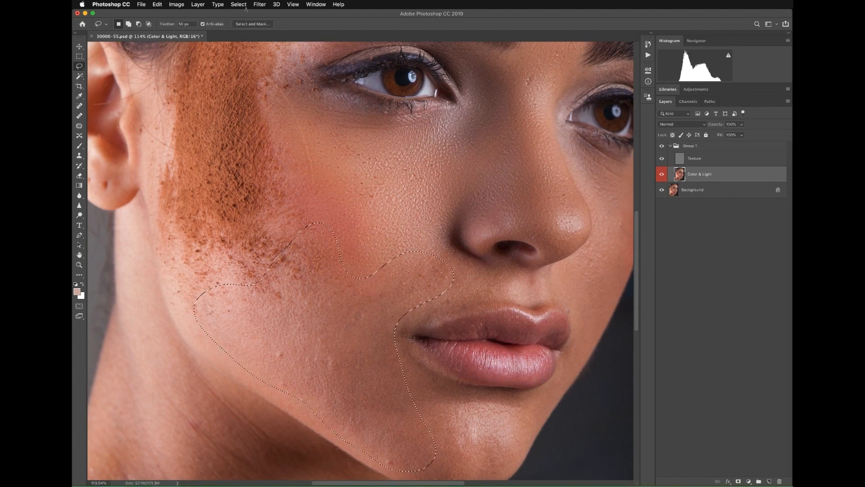
left_click(259, 5)
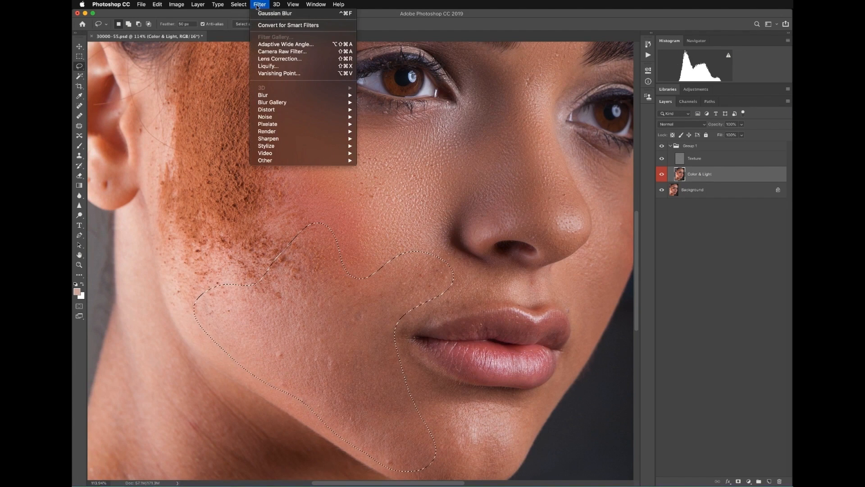
mouse_move(265, 95)
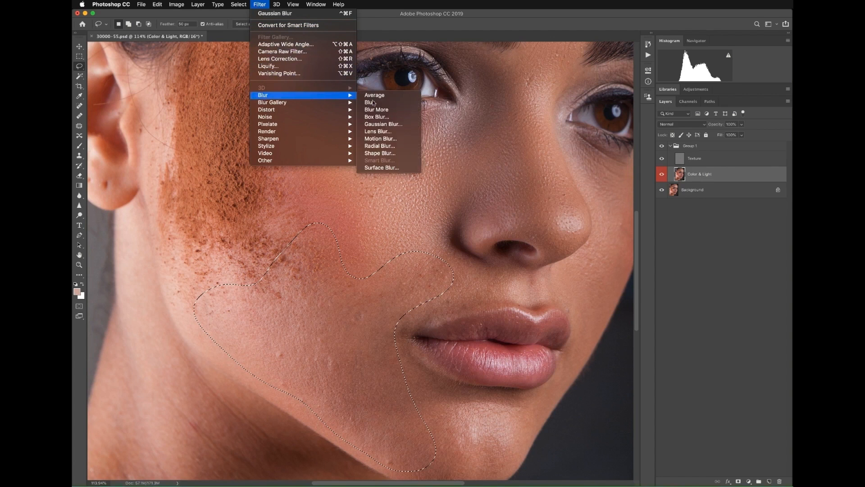
left_click(390, 125)
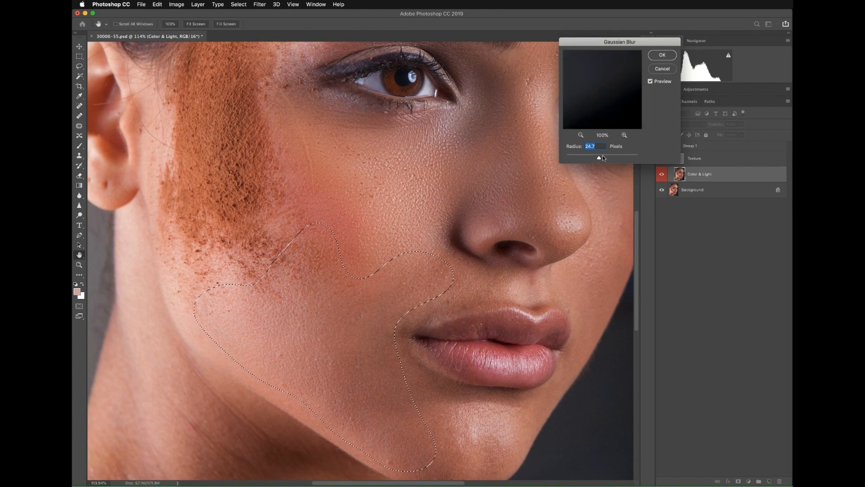
left_click(666, 56)
key("super+d")
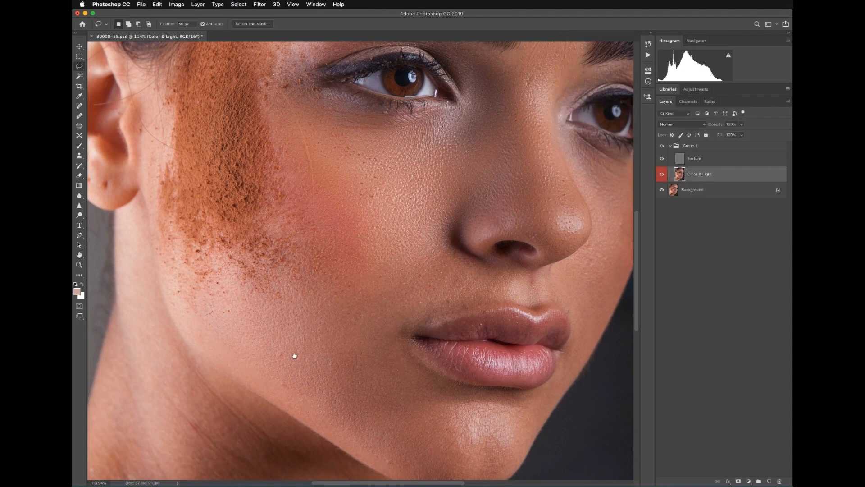
Lasso the skin between the nose and the upper lip, apply a Gaussian Blur of 24.7 pixels radius, and deselect it.
left_click_drag(294, 356, 302, 328)
left_click_drag(488, 407, 449, 406)
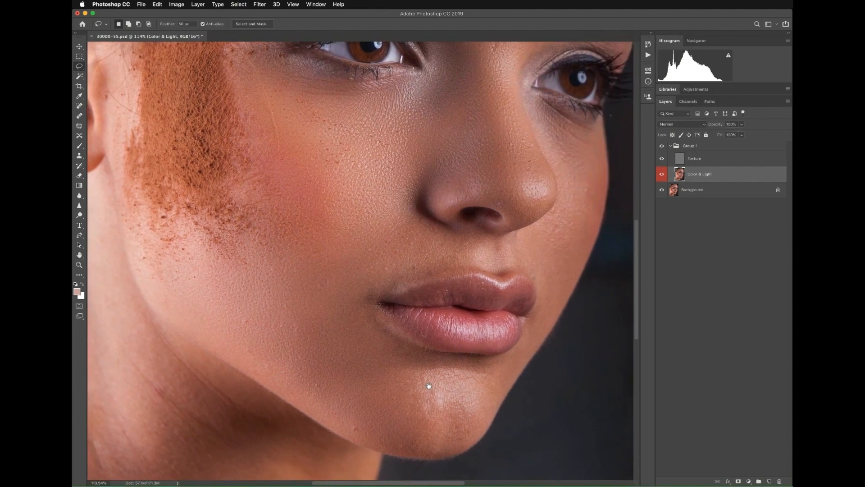
mouse_move(375, 251)
left_mouse_down()
mouse_move(399, 280)
mouse_move(457, 267)
mouse_move(497, 270)
mouse_move(534, 286)
mouse_move(557, 216)
left_mouse_up()
left_click_drag(516, 235, 434, 231)
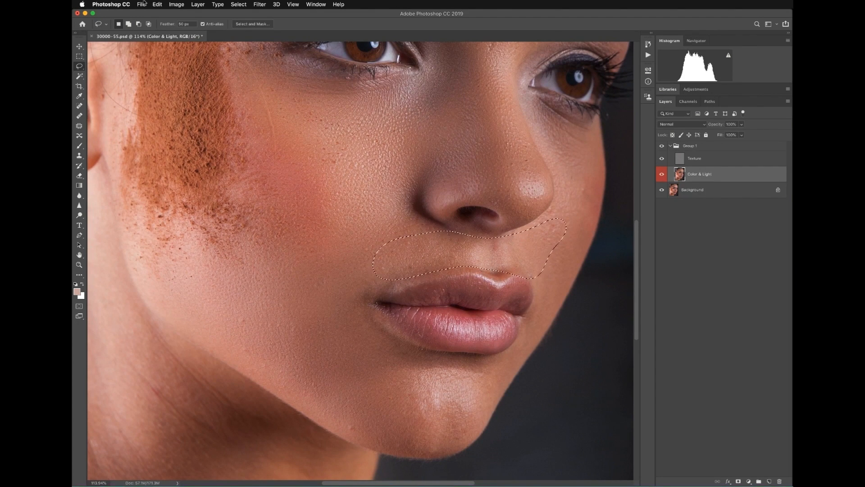
left_click(239, 4)
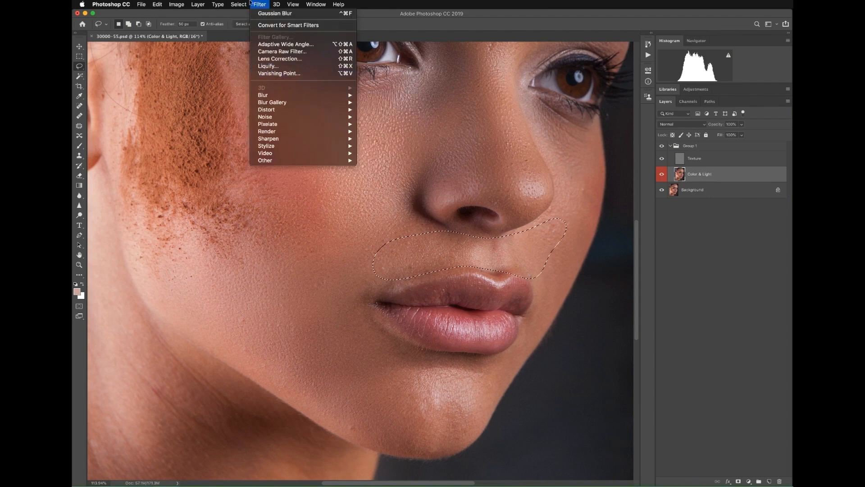
mouse_move(279, 95)
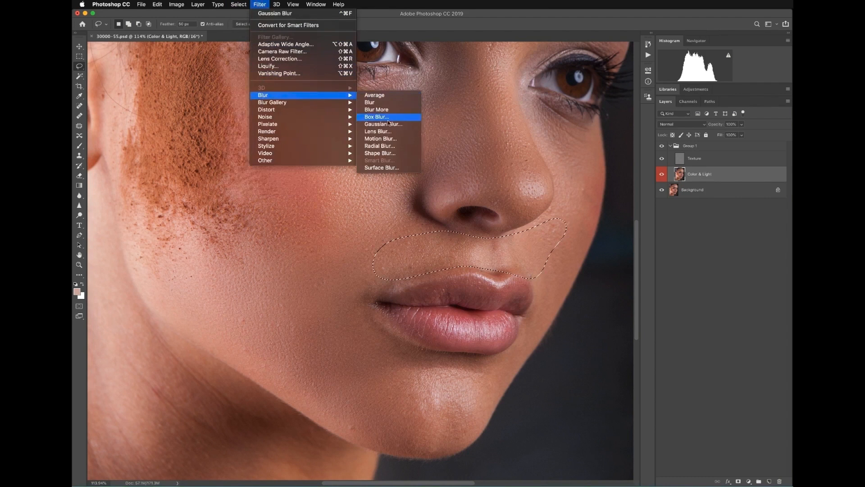
left_click(383, 124)
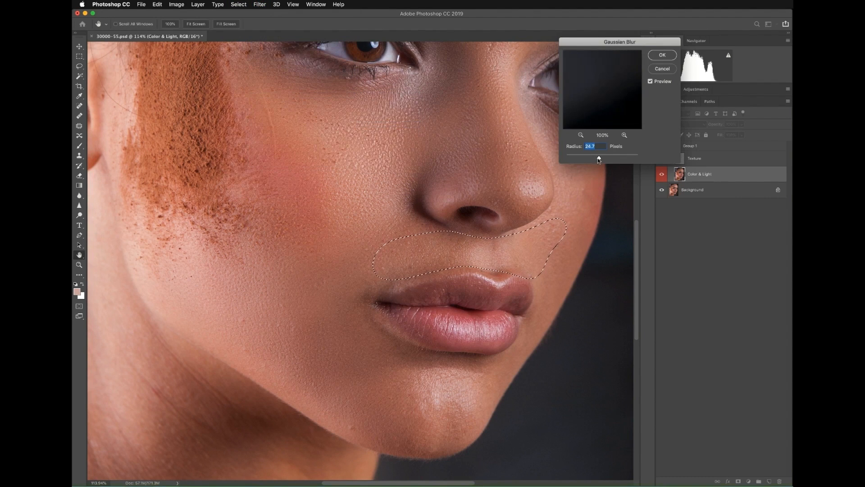
left_click(663, 54)
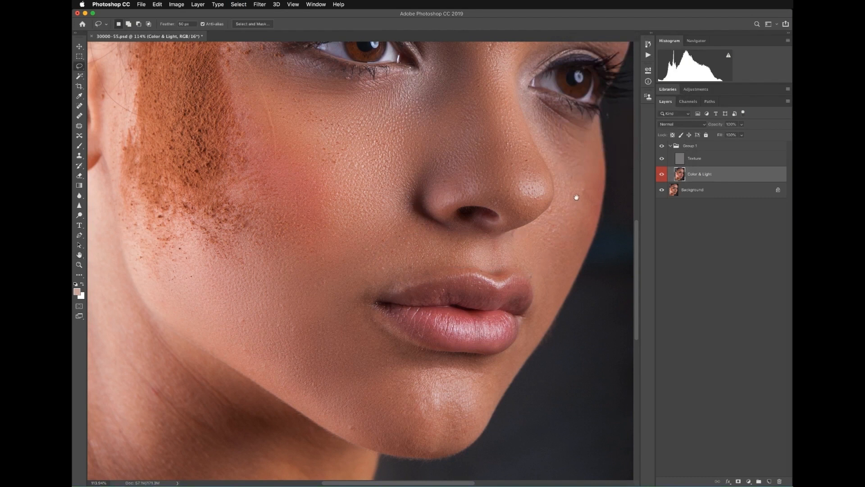
key("ctrl+d")
Lasso the chin and the far cheek edge beside the mouth, apply a Gaussian Blur of 24.7 pixels radius, and deselect them.
mouse_move(586, 153)
left_mouse_down()
mouse_move(565, 157)
mouse_move(555, 227)
mouse_move(534, 267)
mouse_move(530, 320)
mouse_move(512, 356)
mouse_move(445, 367)
mouse_move(369, 365)
mouse_move(338, 408)
left_mouse_up()
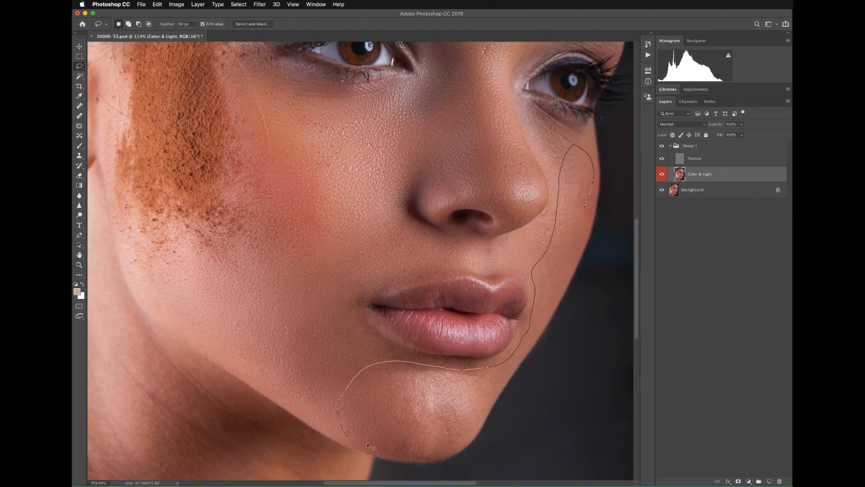
mouse_move(367, 446)
left_mouse_down()
mouse_move(437, 457)
mouse_move(482, 426)
mouse_move(494, 394)
mouse_move(532, 346)
mouse_move(582, 220)
left_mouse_up()
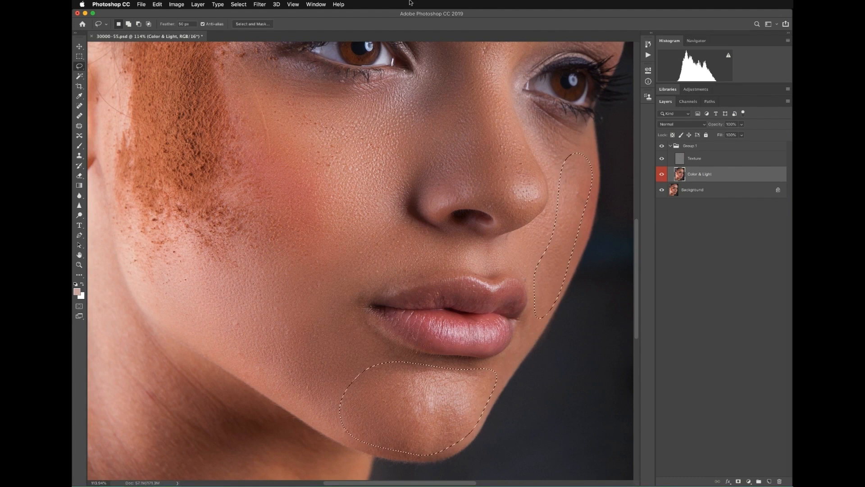
left_click(260, 4)
mouse_move(269, 96)
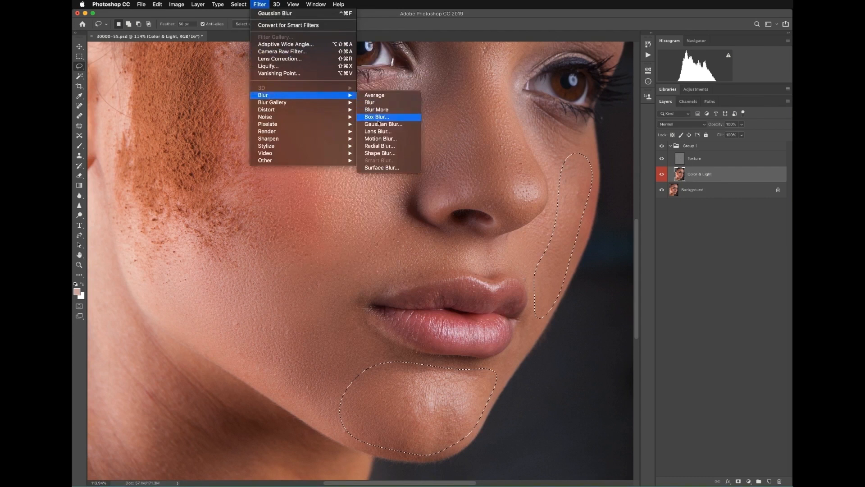
left_click(422, 126)
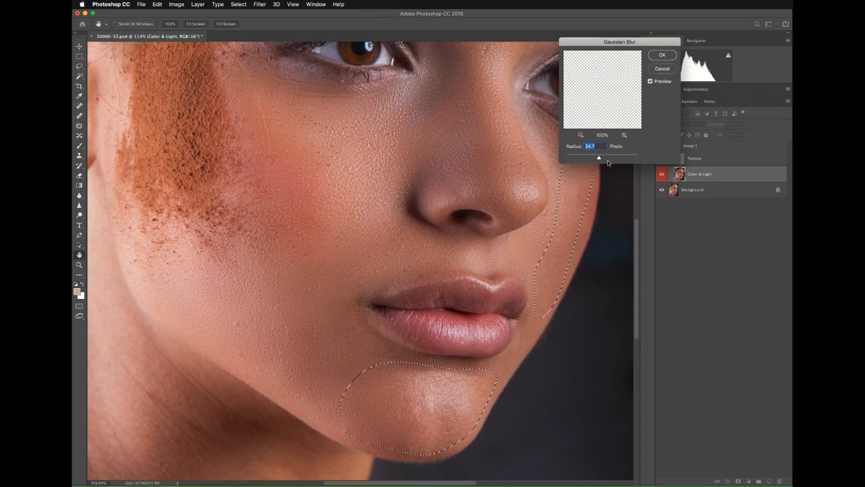
left_click(662, 55)
key("super+d")
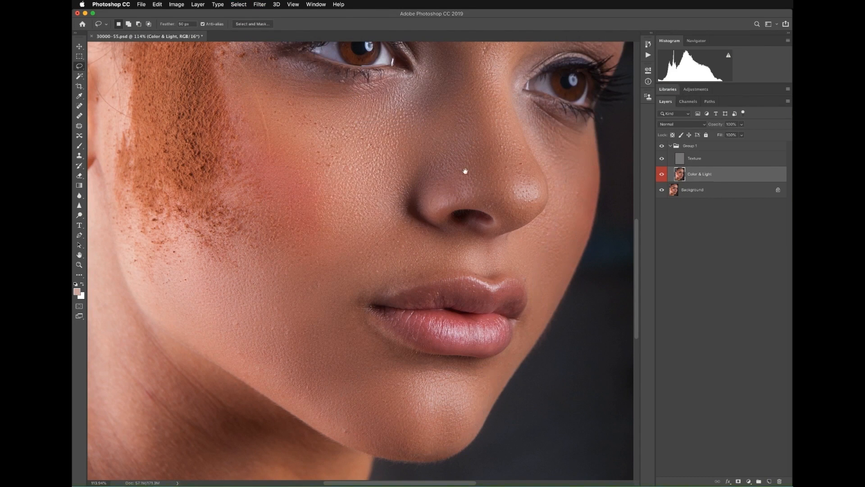
Hide and reshow the Texture layer to inspect the smoothed tones of the forehead and eye area, and reselect the Color & Light layer.
left_click_drag(465, 171, 495, 260)
left_click_drag(495, 217, 455, 237)
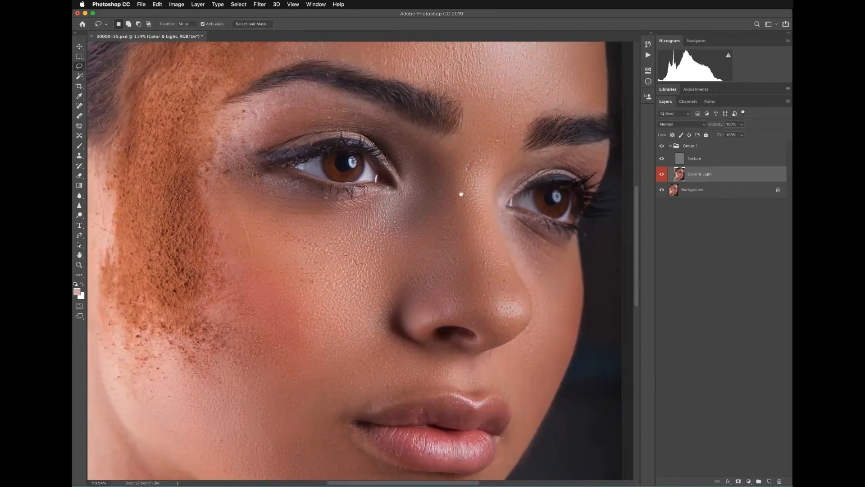
left_click_drag(461, 194, 455, 286)
left_click_drag(476, 135, 480, 204)
left_click(681, 163)
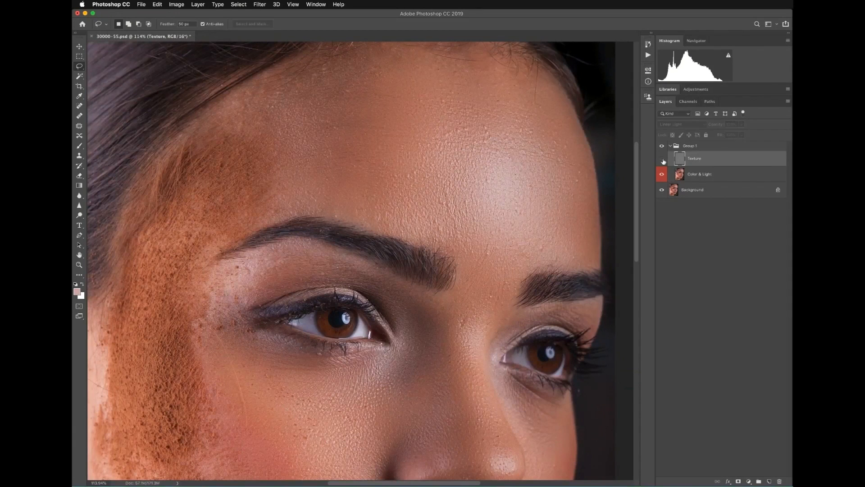
left_click(661, 158)
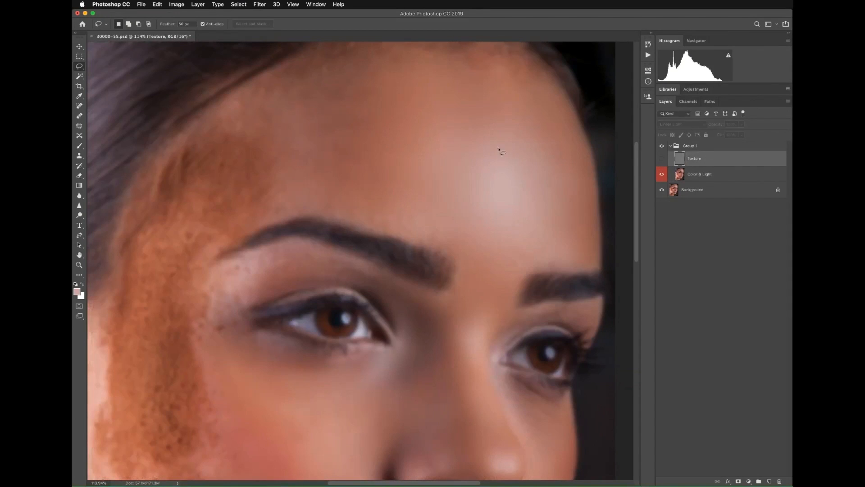
left_click(661, 159)
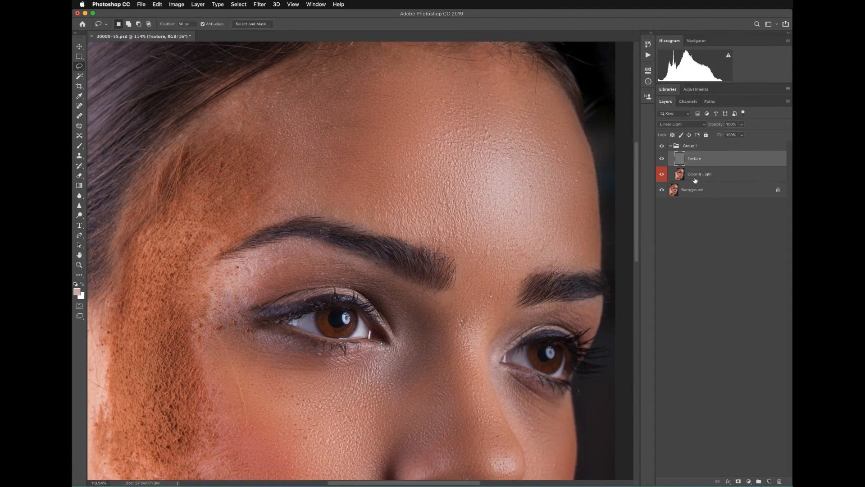
left_click(695, 179)
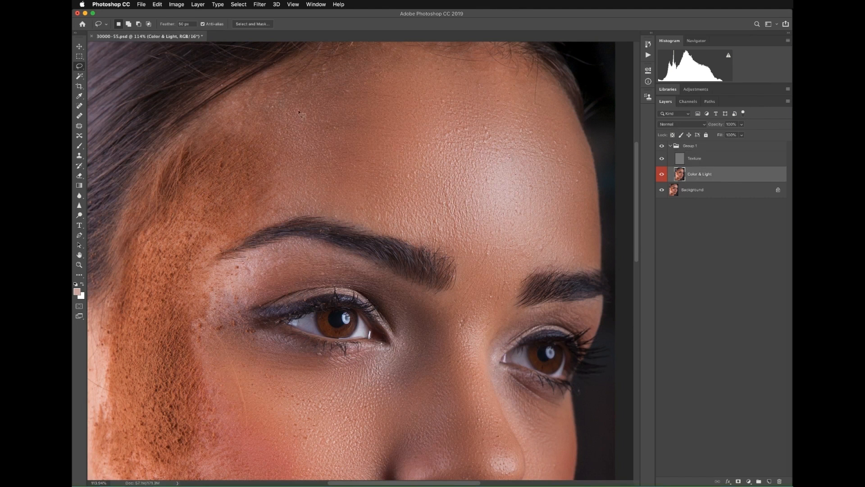
Lasso the shaded forehead between the hairline and the left-hand eyebrow, apply a Gaussian Blur of 24.7 pixels radius, and deselect it.
scroll(332, 113, "up", 2)
scroll(332, 113, "left", 2)
mouse_move(372, 114)
left_mouse_down()
mouse_move(406, 68)
mouse_move(254, 119)
mouse_move(275, 161)
mouse_move(255, 243)
left_mouse_up()
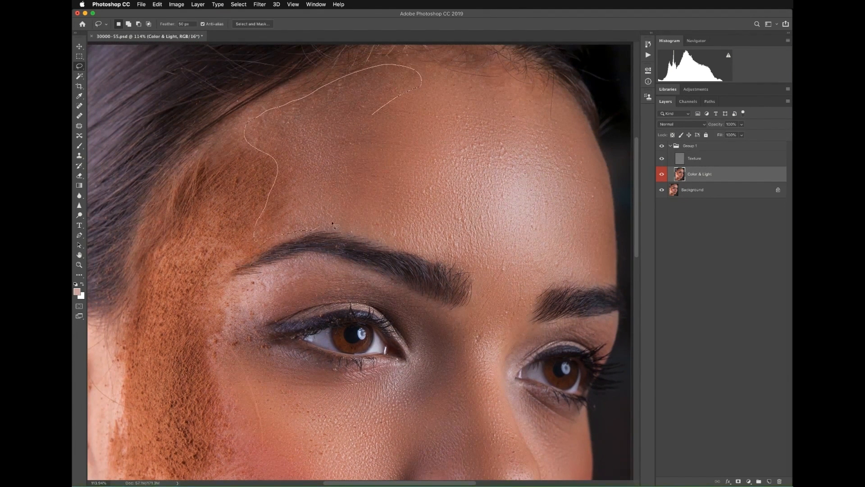
left_click_drag(332, 224, 354, 219)
left_click(259, 4)
mouse_move(341, 96)
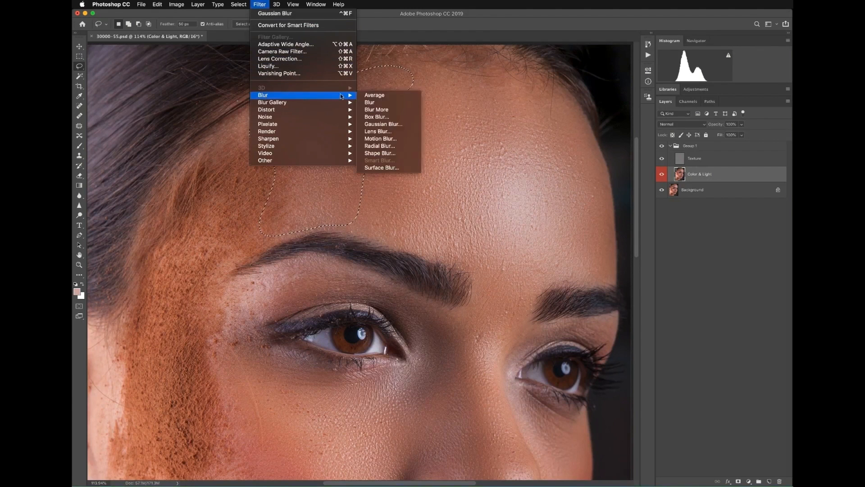
left_click(383, 124)
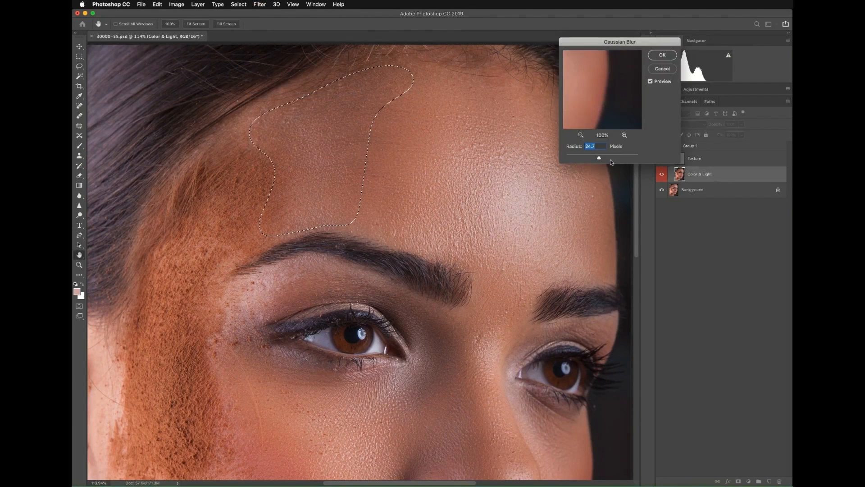
left_click(662, 55)
key("super+d")
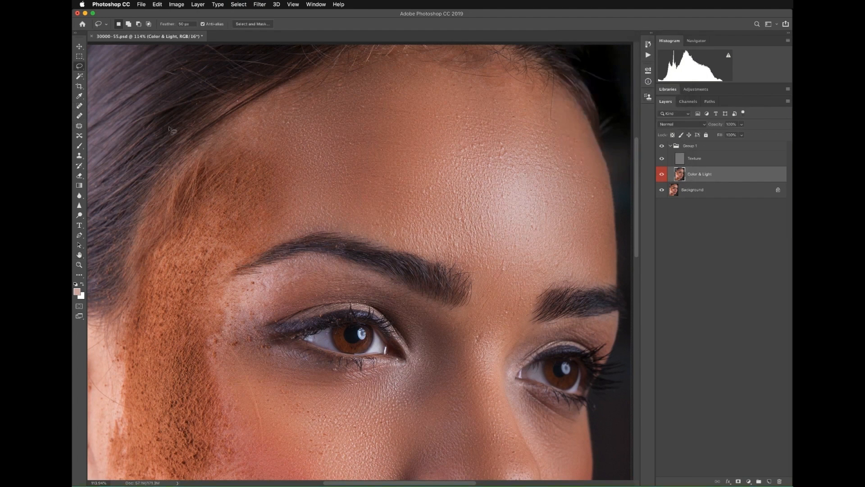
Activate the Brush tool and set its opacity to 20%.
key("b")
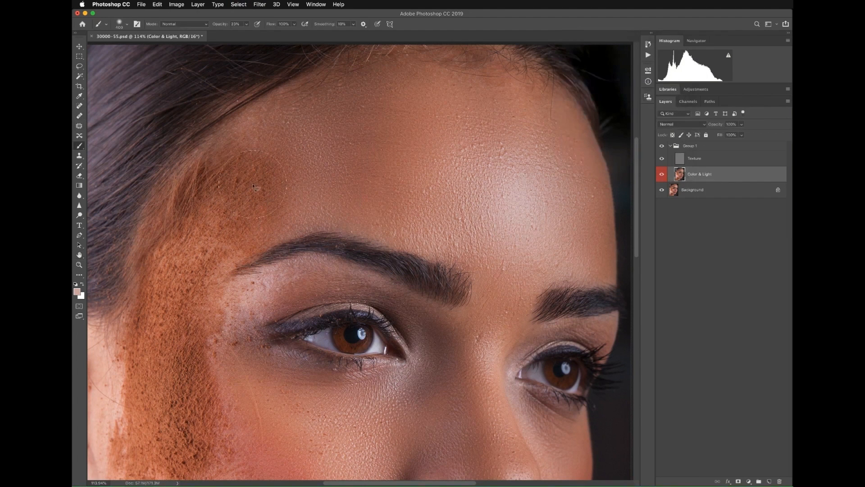
right_click(386, 152)
left_click(421, 233)
left_click(474, 2)
left_click_drag(224, 27, 220, 25)
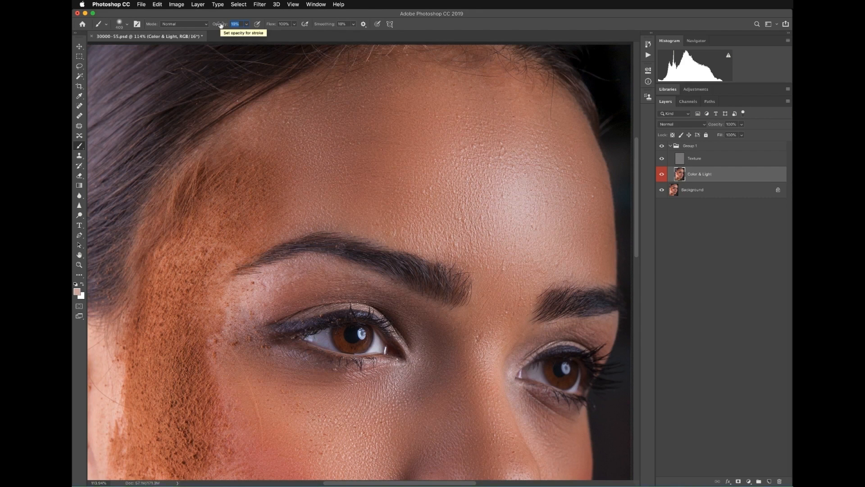
type("20")
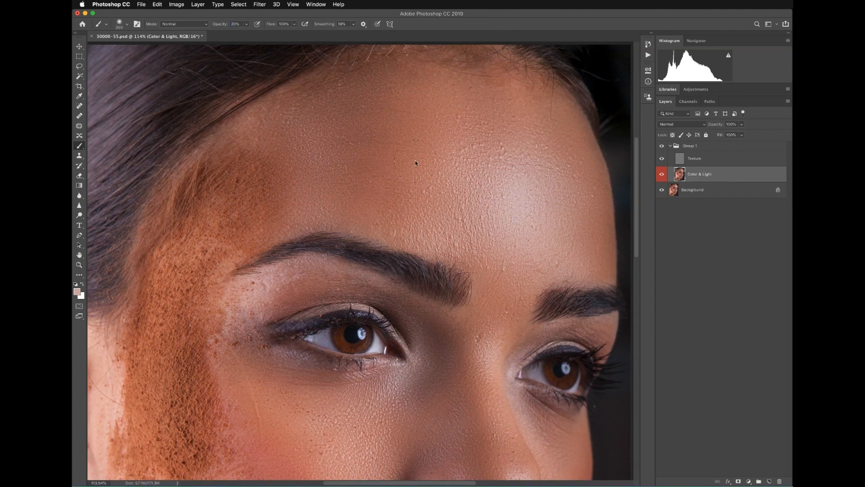
Sample a skin tone from the left-hand forehead near the hairline with the Texture layer hidden, and show the layer again.
left_click(662, 158)
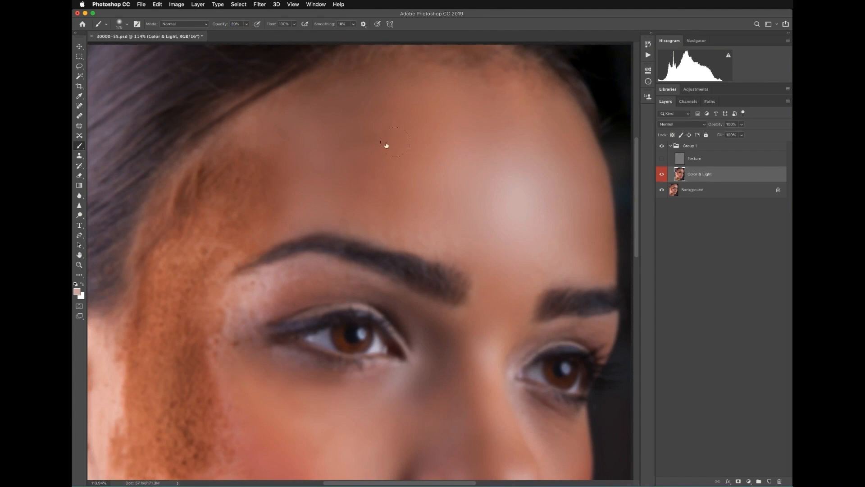
left_click(260, 131, "alt")
left_click(661, 158)
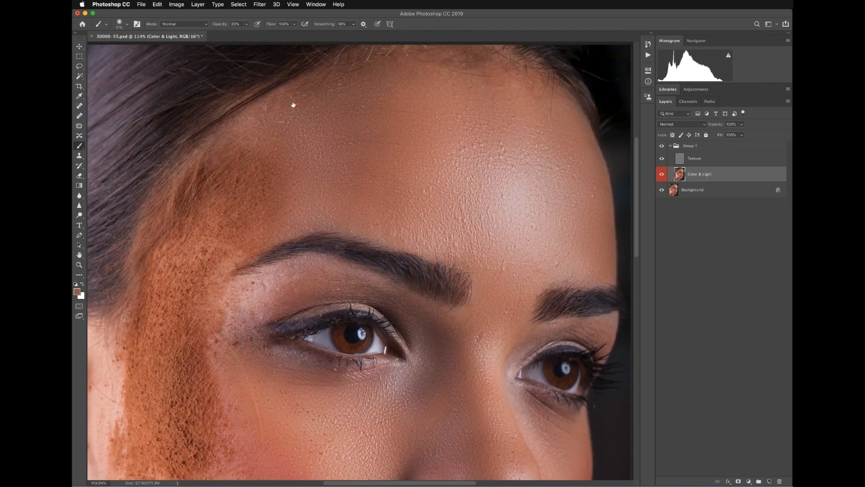
Raise the brush opacity to about 80% and sample a lighter mid-forehead tone with only the Color & Light layer shown.
left_click(223, 25)
type("80")
key("Return")
left_click(662, 174, "alt")
left_click(464, 170, "alt")
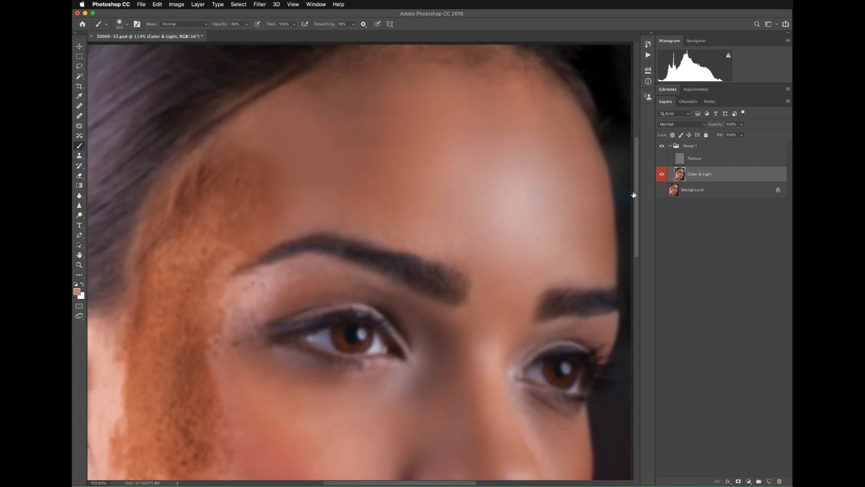
left_click(662, 174, "alt")
Try painting the sampled light tone across the forehead at high opacity, and undo each of the strokes.
mouse_move(504, 102)
left_mouse_down()
mouse_move(496, 108)
mouse_move(538, 123)
mouse_move(358, 147)
left_mouse_up()
key("super+z")
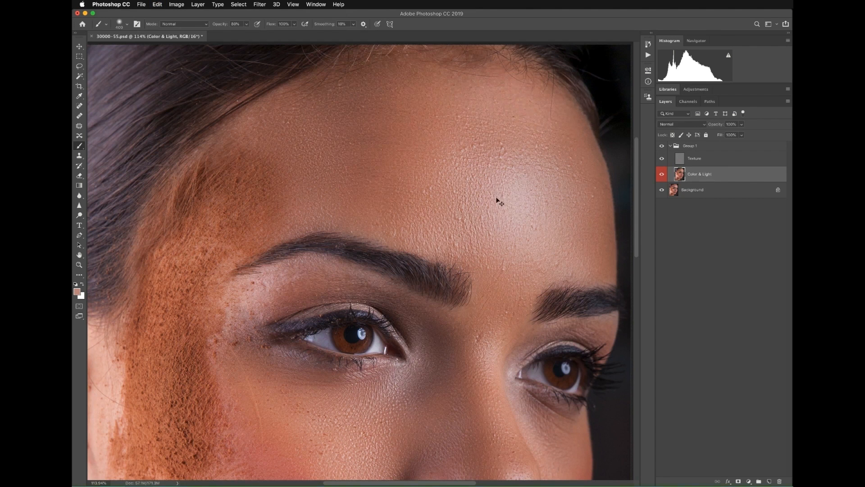
key("super+shift+z")
key("super+z")
key("super+z")
key("super+z")
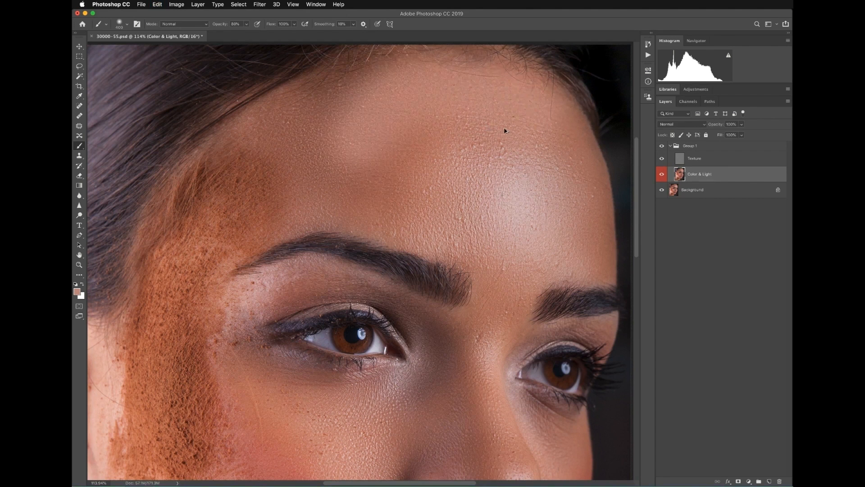
mouse_move(489, 111)
left_mouse_down()
mouse_move(438, 127)
mouse_move(544, 168)
left_mouse_up()
key("super+z")
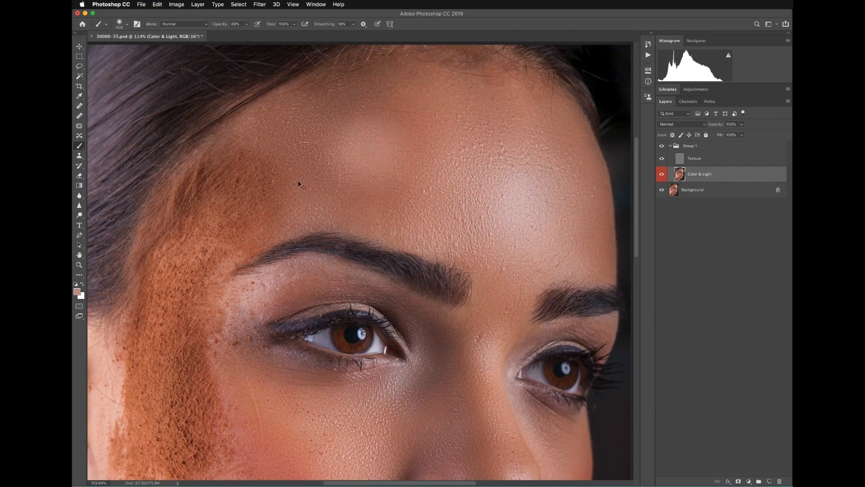
left_click_drag(383, 89, 544, 82)
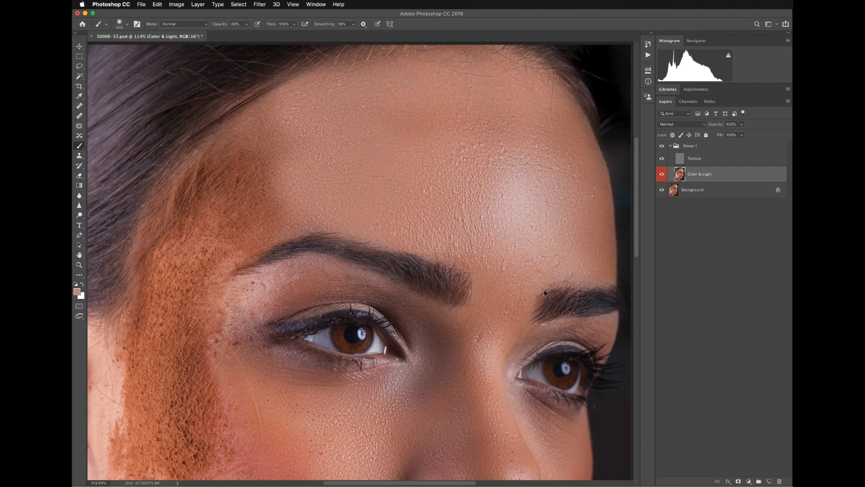
key("super+z")
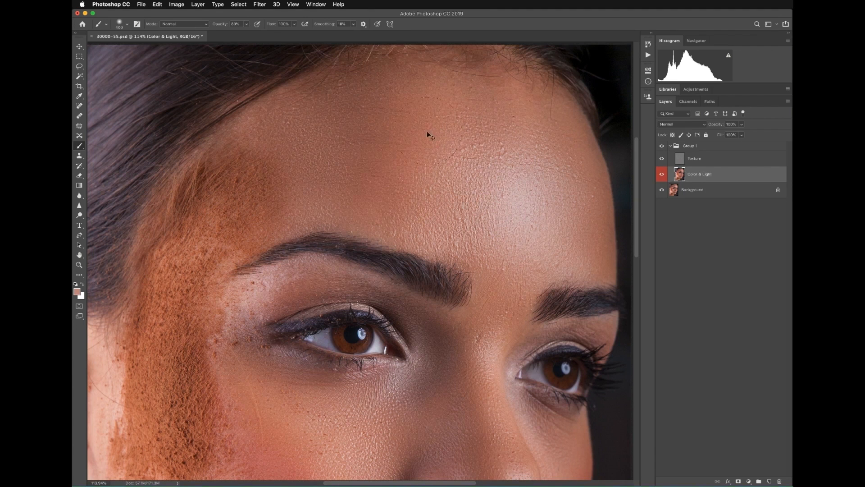
Sample a darker forehead tone above the left-hand eyebrow from the isolated Color & Light layer, and set the brush opacity to 52%.
left_click(661, 174, "alt")
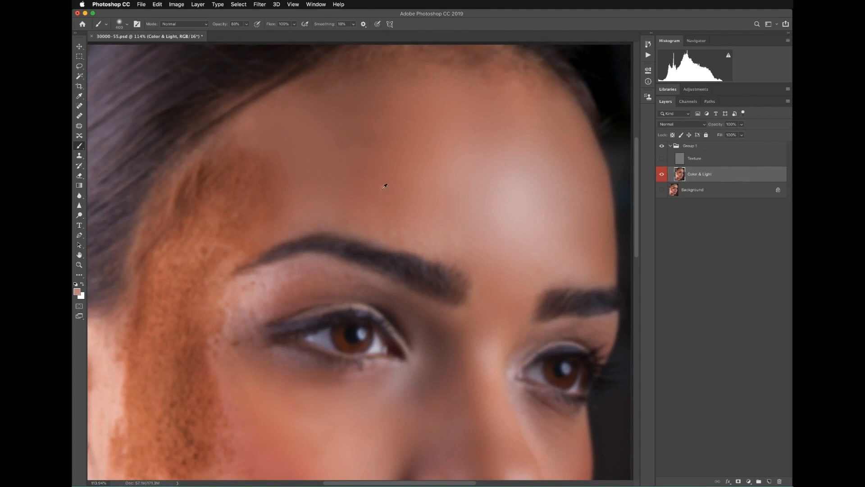
left_click(381, 171, "alt")
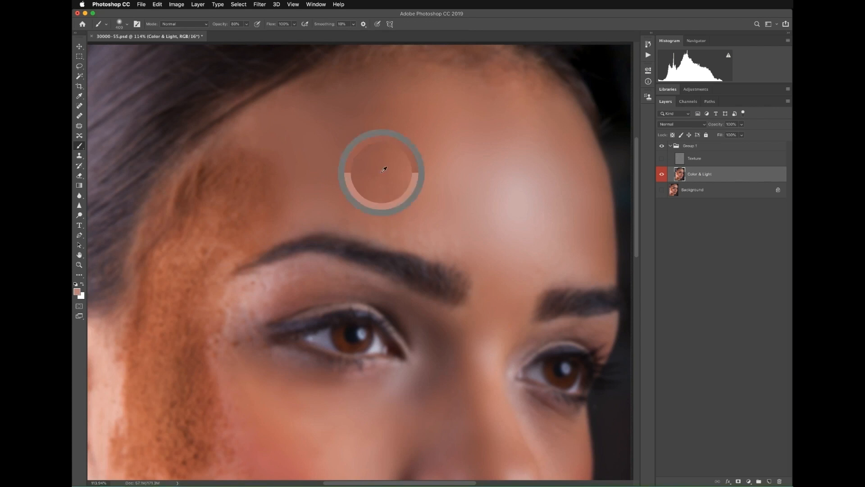
key("5")
key("2")
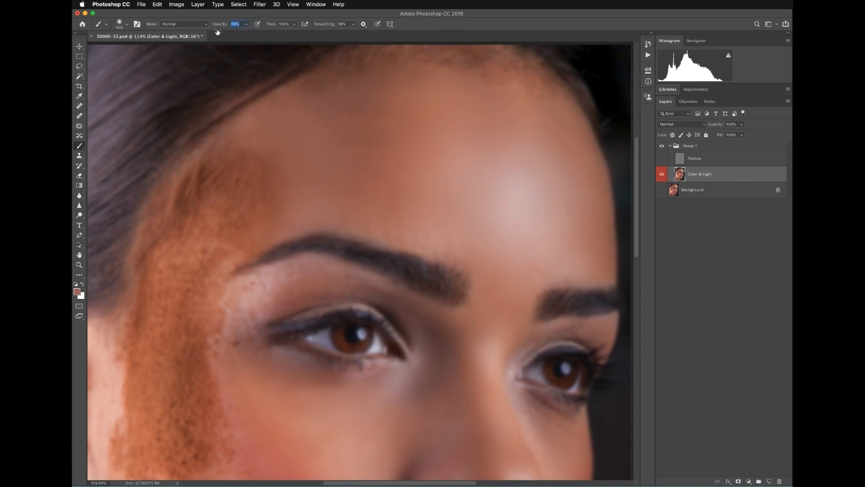
left_click(662, 175, "alt")
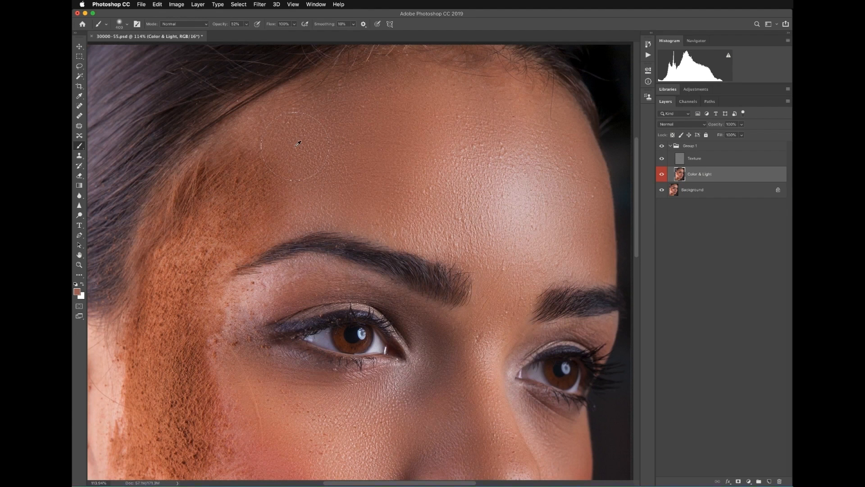
Shrink the brush for the nose, try a short stroke on the upper nose bridge, and undo it.
scroll(389, 151, "down", 5)
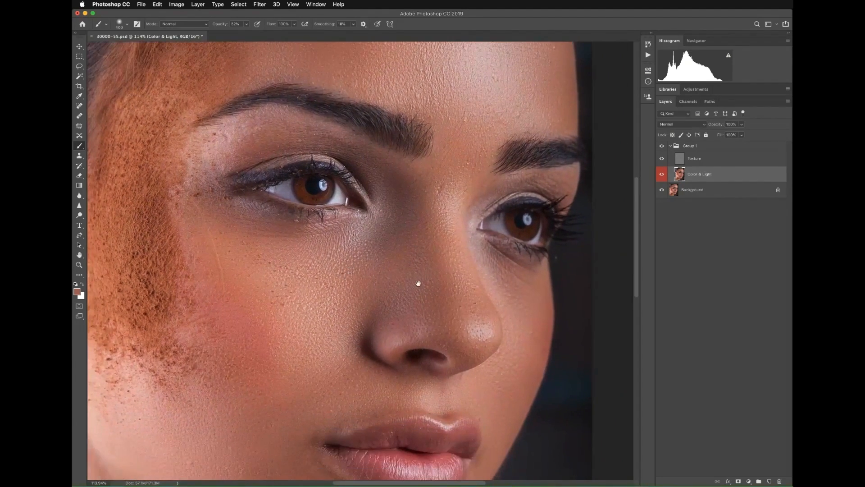
key("bracketleft")
key("bracketleft")
key("bracketleft")
key("bracketleft")
key("bracketleft")
key("bracketleft")
key("bracketleft")
key("bracketleft")
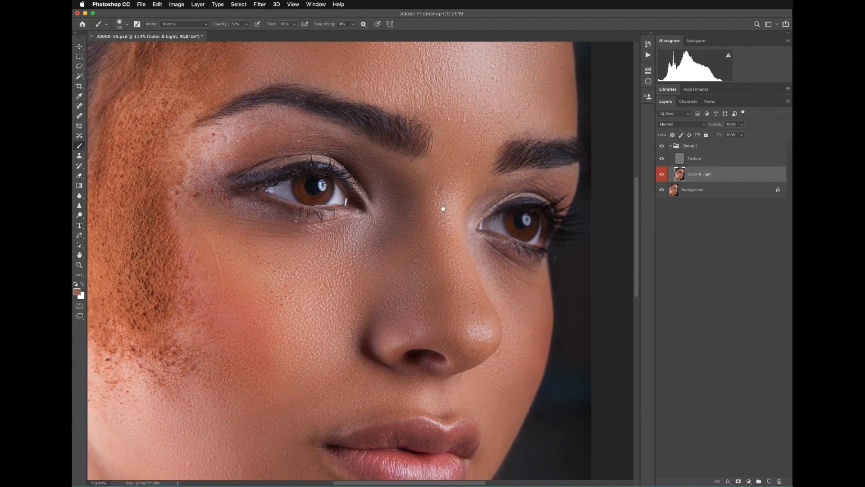
left_click_drag(443, 209, 452, 229)
key("super+z")
Sample the tone near the nose tip with only the Color & Light layer shown, and show all layers again.
left_click(661, 175, "alt")
left_click(481, 331, "alt")
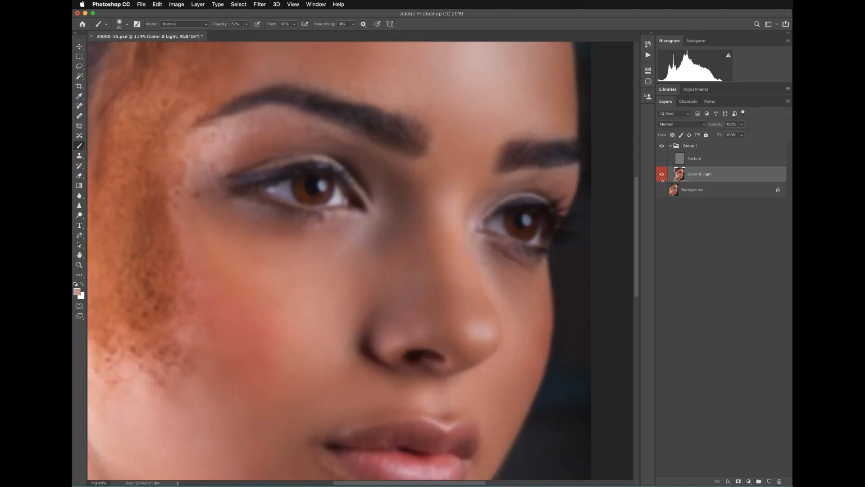
left_click(661, 175, "alt")
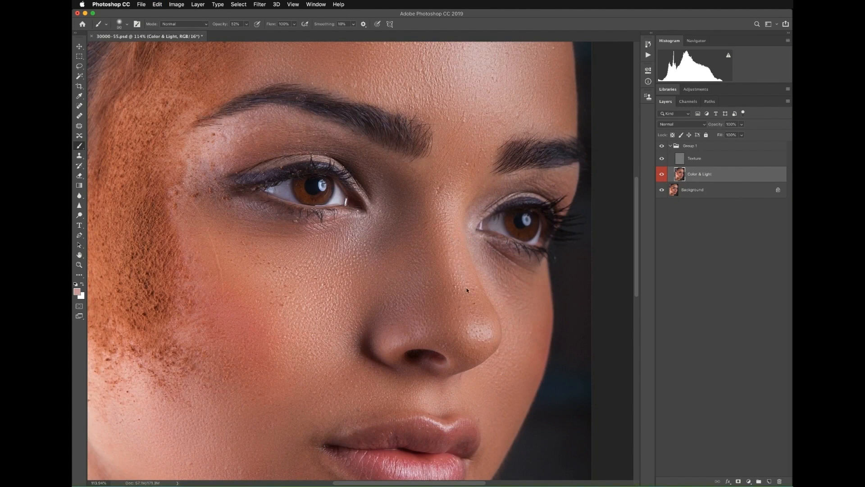
Lower the brush opacity to 29% and enlarge the brush slightly for painting the nose.
scroll(473, 289, "down", 1)
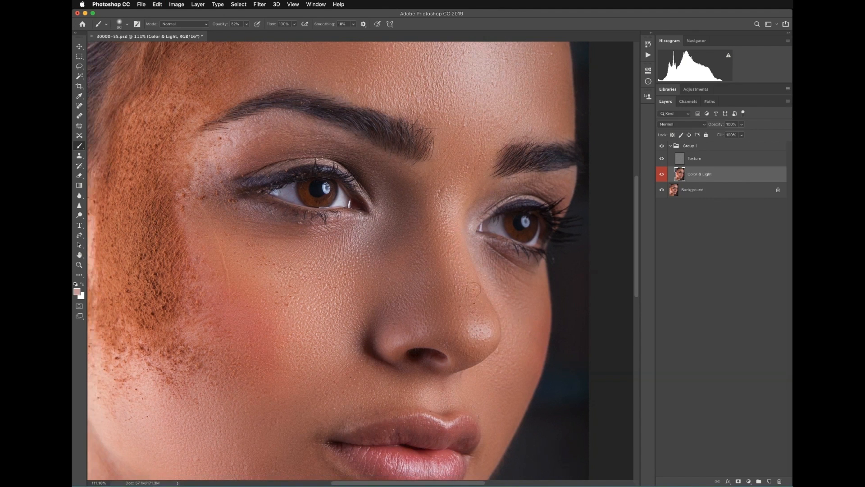
left_click_drag(227, 25, 217, 27)
key("bracketright")
scroll(492, 318, "down", 3)
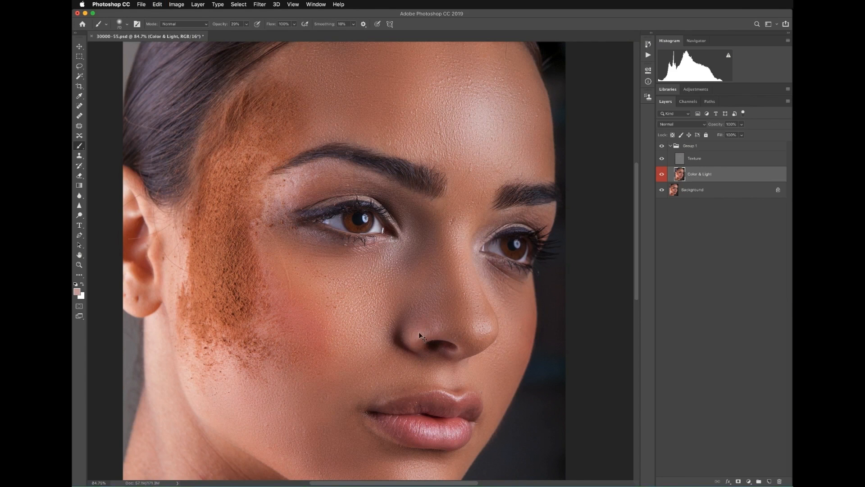
Try a short low-opacity brush stroke along the upper lip's edge and undo it.
key("0")
key("1")
scroll(467, 383, "up", 5)
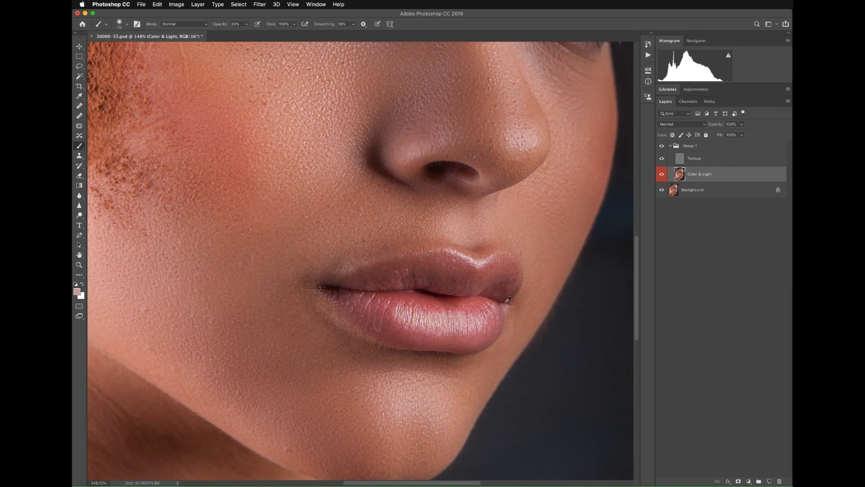
left_click_drag(447, 257, 429, 261)
key("super+z")
Shrink the brush, undo the remaining lip strokes with only the Color & Light layer shown, and show all layers again.
key("bracketleft")
key("bracketleft")
key("bracketleft")
left_click(661, 175, "alt")
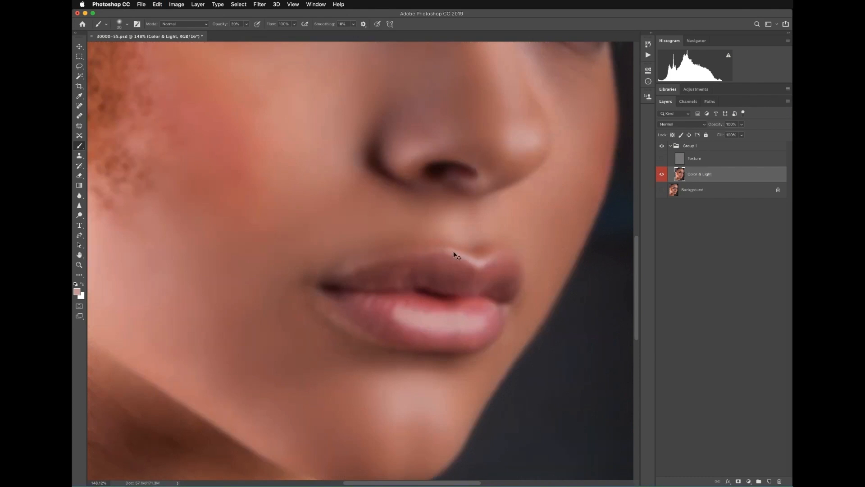
key("super+z")
key("super+z")
left_click(662, 171, "alt")
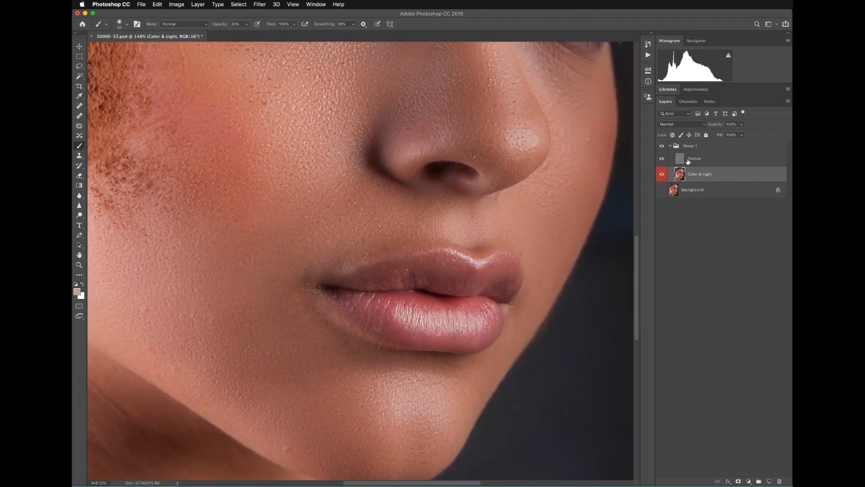
Sample the darker reddish-brown neck tone below the jaw from the isolated Color & Light layer, and restore all layers.
left_click(689, 162)
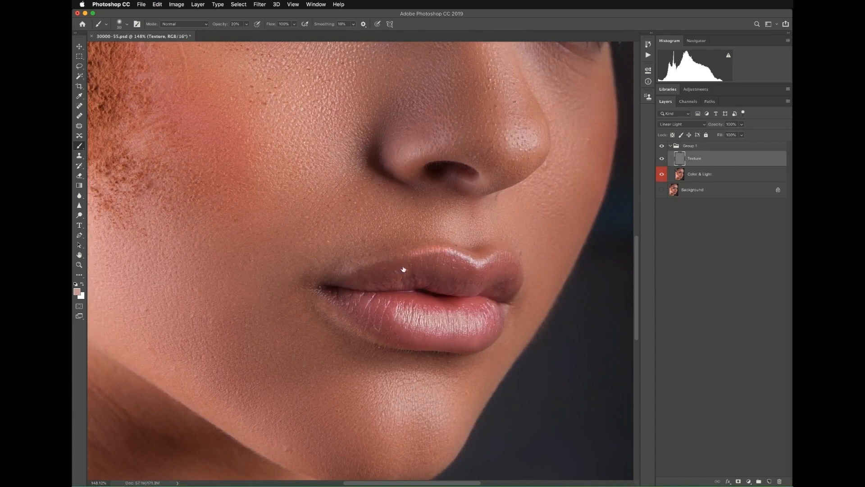
scroll(263, 250, "left", 5)
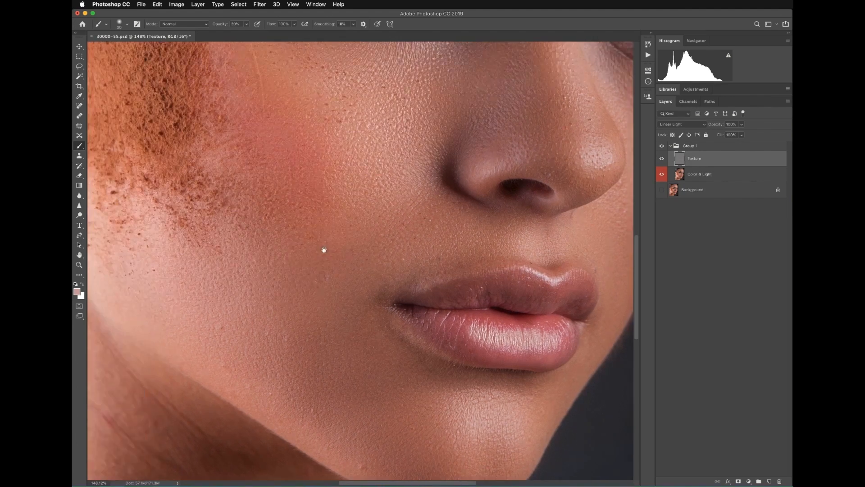
scroll(322, 249, "up", 2)
key("super+z")
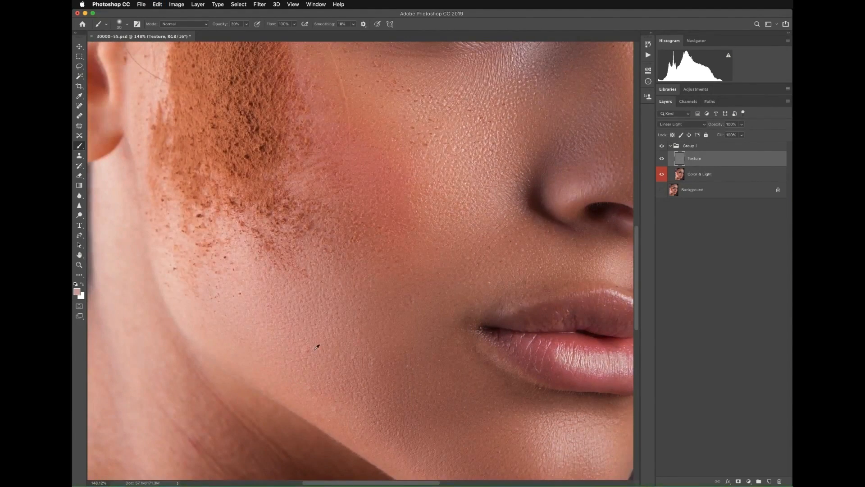
scroll(318, 346, "down", 5)
left_click_drag(307, 366, 424, 221)
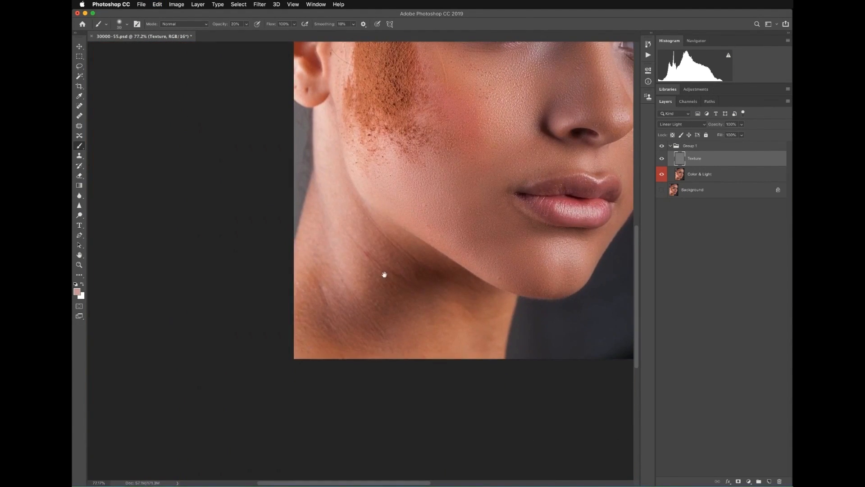
left_click(657, 177, "alt")
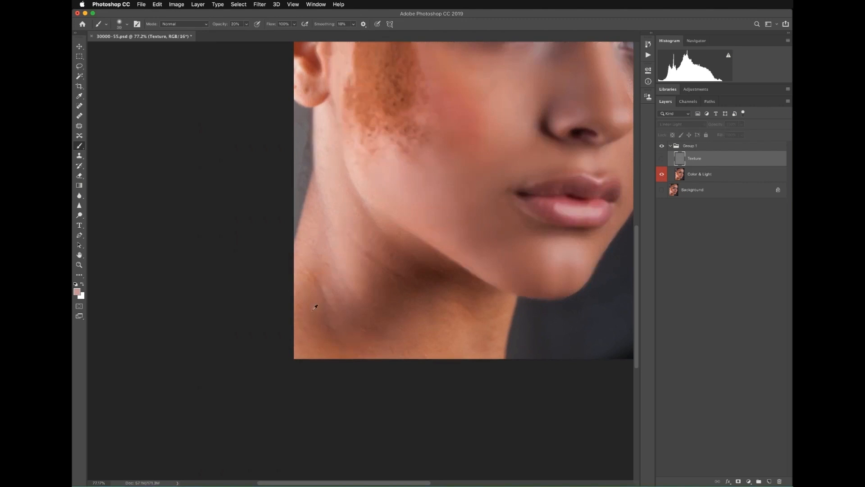
left_click(392, 260, "alt")
left_click(661, 175, "alt")
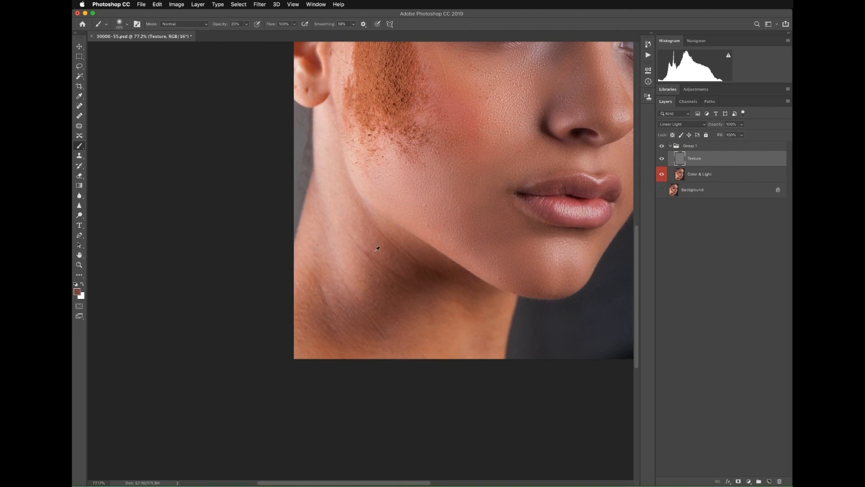
Undo a neck stroke tried on the Texture layer, lower the brush opacity to 12%, and select the Color & Light layer.
left_click_drag(370, 254, 427, 305)
key("super+z")
left_click_drag(220, 24, 210, 35)
left_click(685, 172)
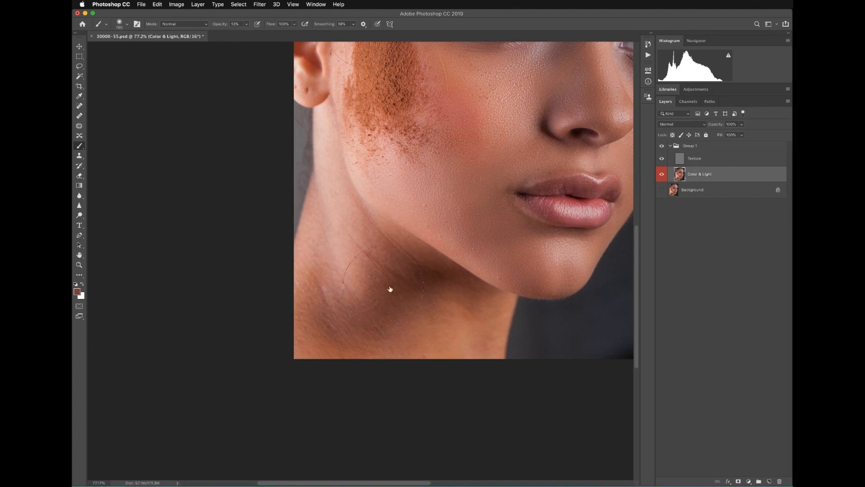
Set the brush opacity to 31%, adjust the brush size, and paint the sampled dark tone over the neck shadow below the jaw.
key("bracketleft")
key("bracketleft")
key("bracketleft")
key("bracketleft")
key("bracketleft")
left_click_drag(220, 25, 228, 33)
key("bracketright")
key("bracketright")
key("bracketright")
mouse_move(411, 286)
left_mouse_down()
mouse_move(450, 308)
mouse_move(471, 364)
mouse_move(460, 335)
mouse_move(441, 357)
left_mouse_up()
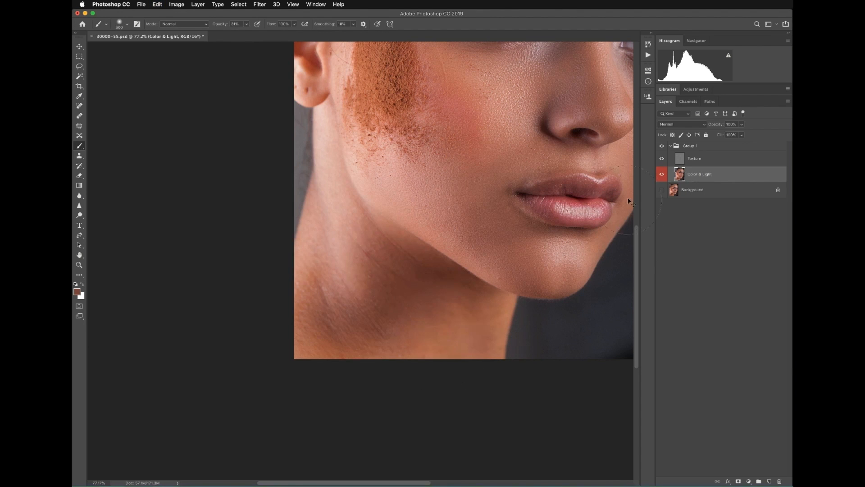
Sample the light neck tone below the ear from the isolated Color & Light layer, and set the brush opacity to 42%.
left_click(660, 174, "alt")
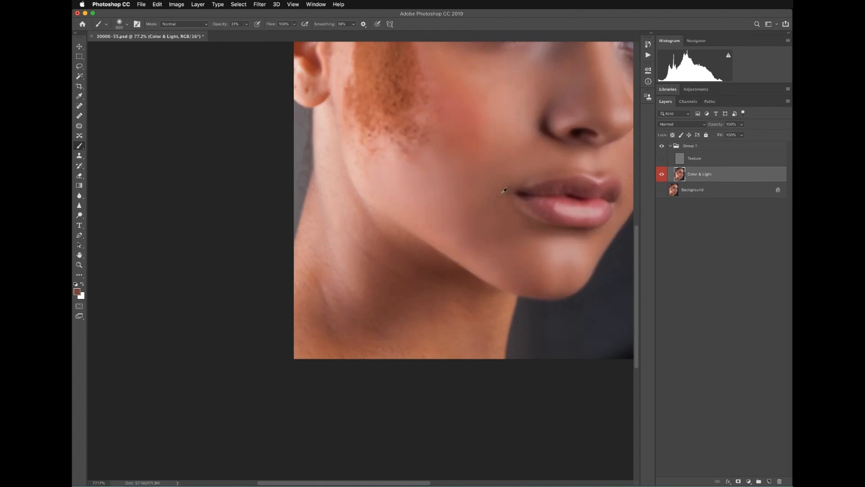
left_click(340, 200, "alt")
left_click(662, 174, "alt")
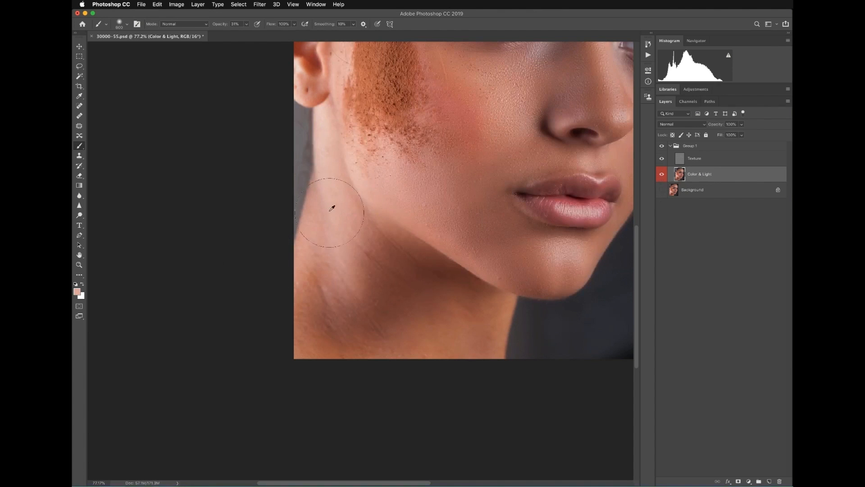
key("4")
key("2")
Paint the sampled light tone down the side of the neck to even out its creases, reducing the brush size.
mouse_move(331, 226)
left_mouse_down()
mouse_move(269, 304)
mouse_move(306, 243)
mouse_move(323, 242)
mouse_move(264, 377)
mouse_move(291, 330)
mouse_move(288, 384)
mouse_move(337, 188)
mouse_move(418, 310)
left_mouse_up()
left_click_drag(391, 282, 355, 232)
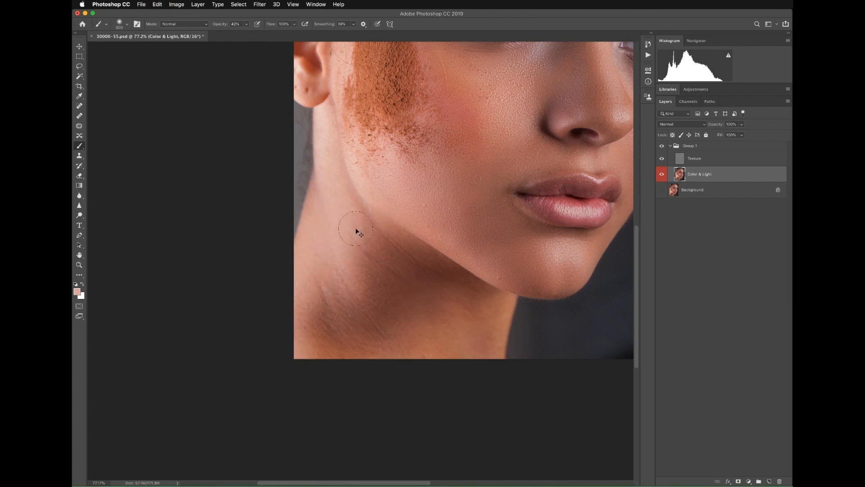
key("bracketleft")
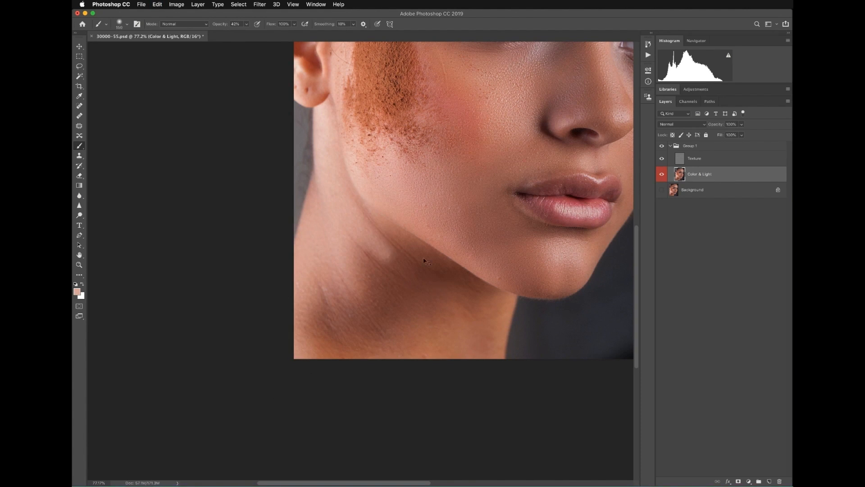
Lower the brush opacity below 10% and enlarge the brush for softly blending the neck.
left_click_drag(226, 28, 215, 34)
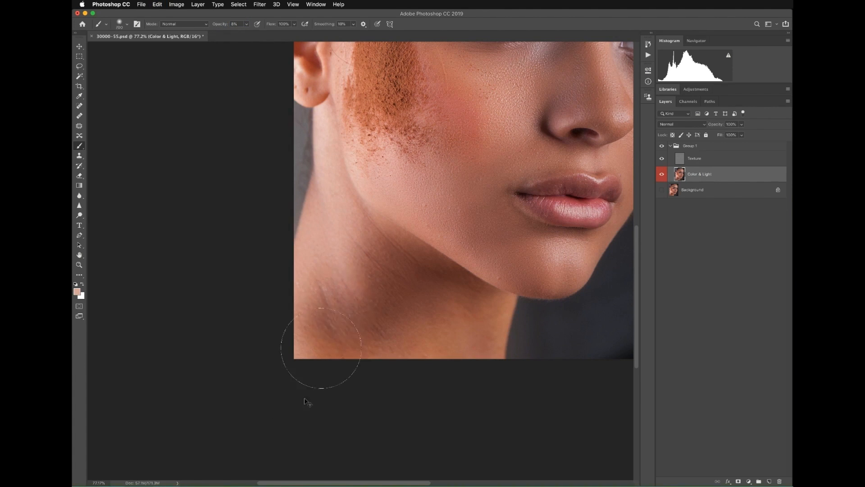
key("bracketright")
key("bracketright")
Shrink the brush to a small size for fine work around the nose.
left_click_drag(479, 184, 415, 313)
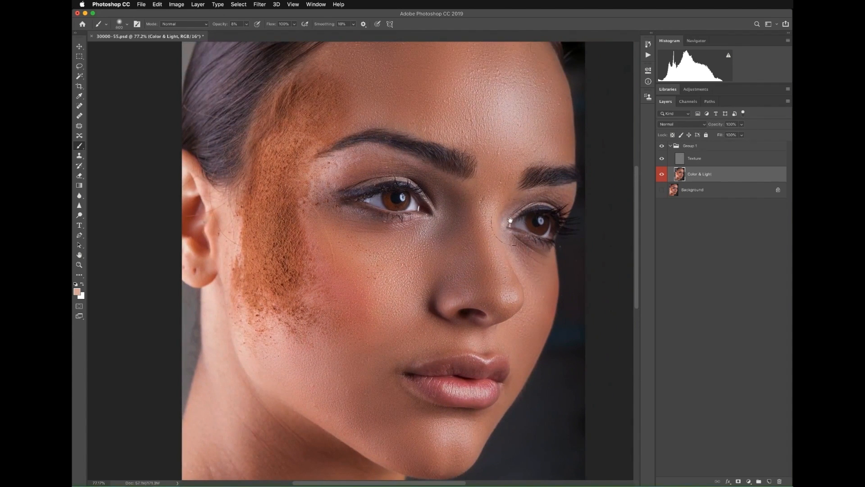
key("bracketleft")
key("bracketleft")
key("bracketleft")
key("bracketleft")
key("bracketleft")
key("bracketleft")
key("bracketleft")
key("bracketleft")
left_click_drag(504, 273, 493, 267)
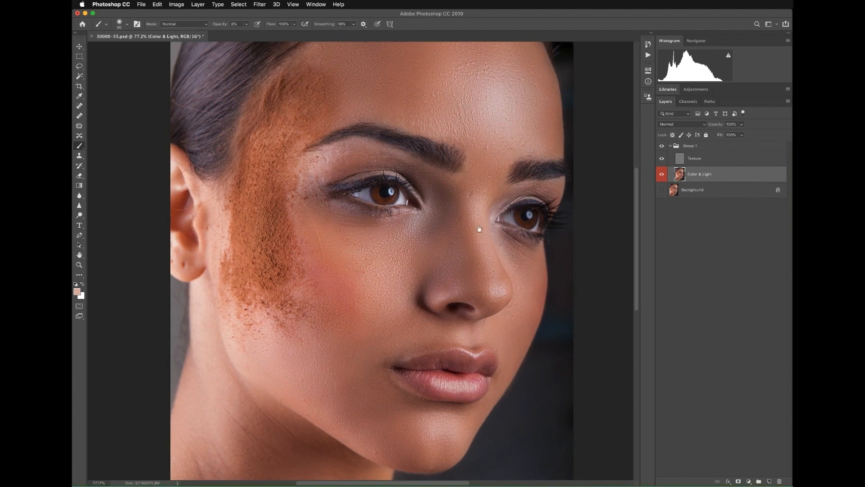
Select both upper eyelids between brow and lash line with the Lasso tool at a 50 px feather.
left_click_drag(482, 112, 504, 134)
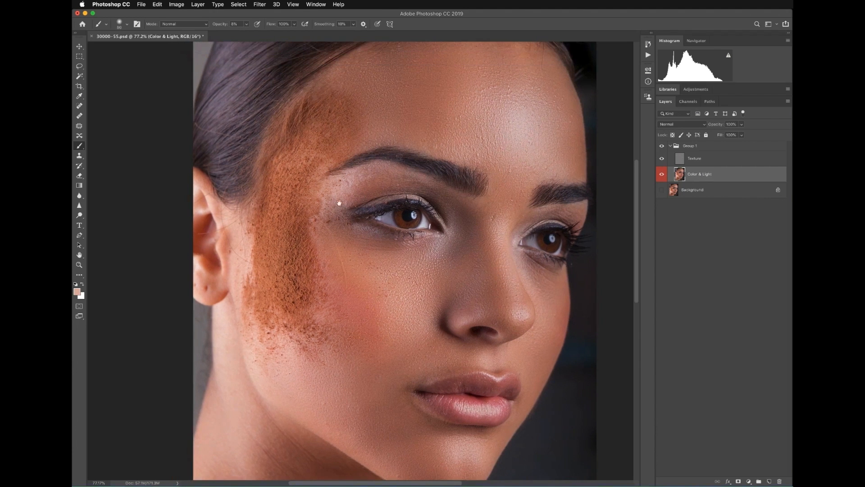
scroll(364, 198, "up", 1)
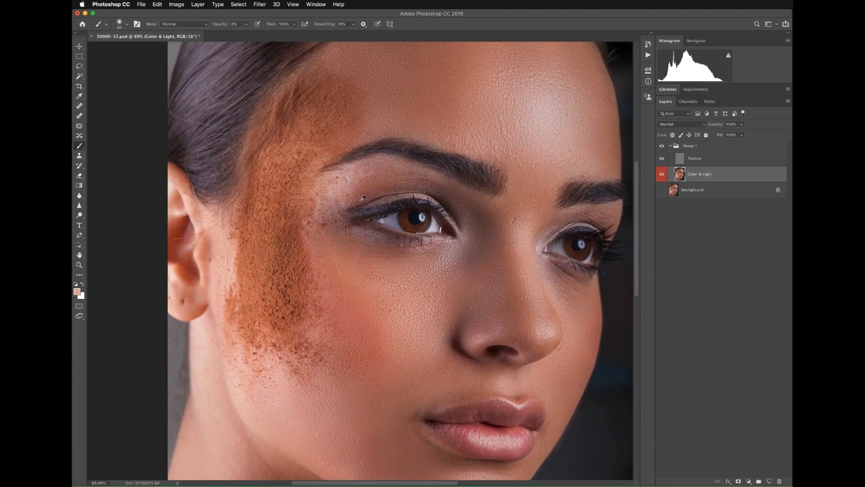
left_click_drag(421, 175, 428, 209)
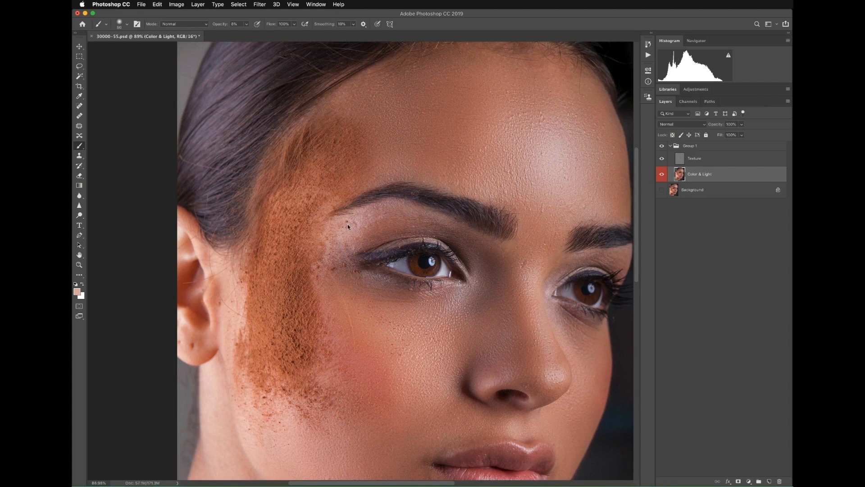
key("l")
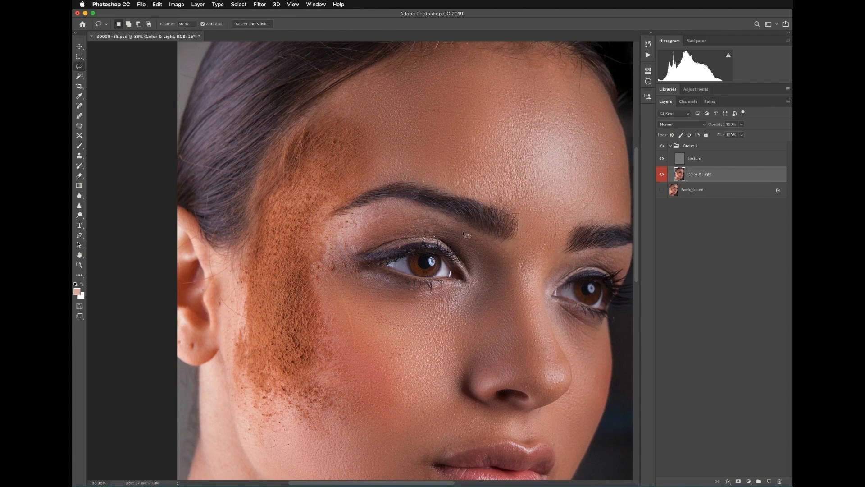
mouse_move(462, 231)
left_mouse_down()
mouse_move(398, 204)
mouse_move(373, 210)
left_mouse_up()
mouse_move(332, 239)
left_mouse_down()
mouse_move(322, 272)
mouse_move(338, 277)
mouse_move(367, 249)
mouse_move(413, 237)
mouse_move(444, 243)
mouse_move(481, 275)
mouse_move(481, 249)
left_mouse_up()
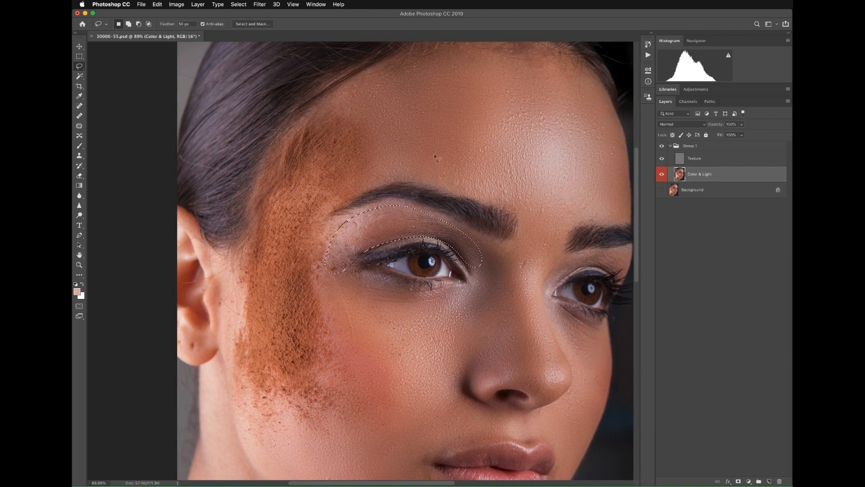
mouse_move(622, 250)
left_mouse_down()
mouse_move(570, 256)
mouse_move(542, 291)
mouse_move(572, 270)
mouse_move(628, 263)
left_mouse_up()
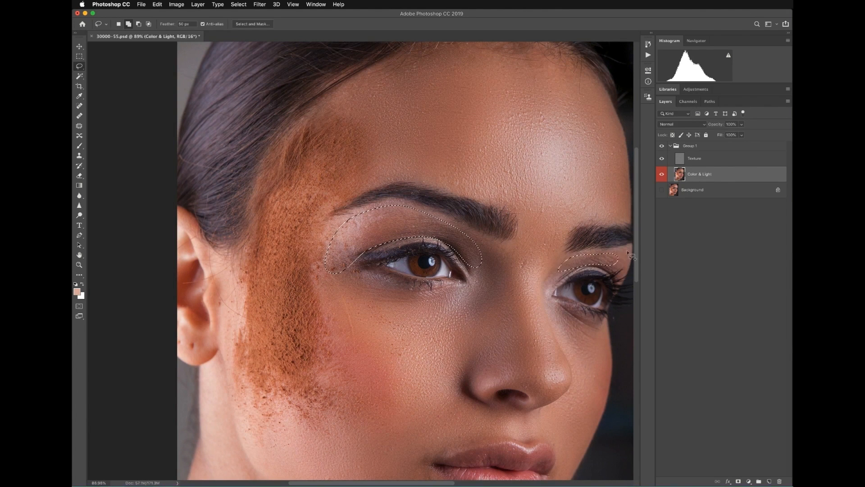
Apply a Gaussian Blur with a radius of 24.7 pixels to the selected eyelids, and clear the selection.
left_click(256, 5)
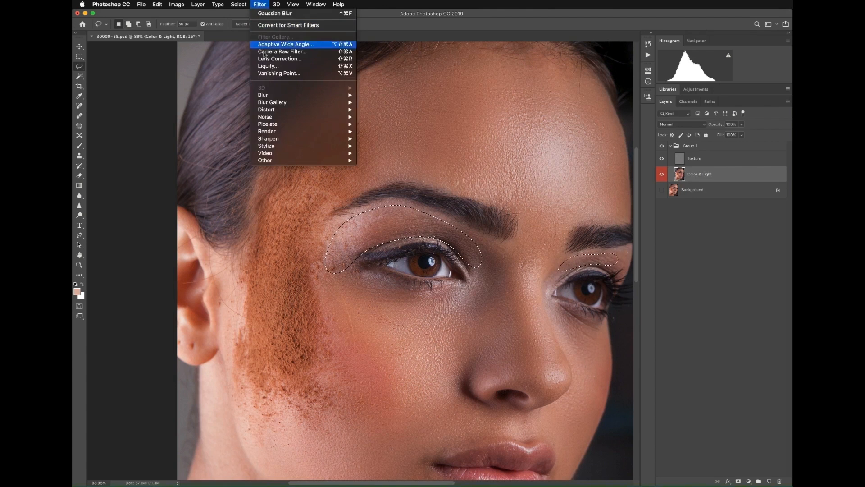
mouse_move(268, 96)
left_click(386, 124)
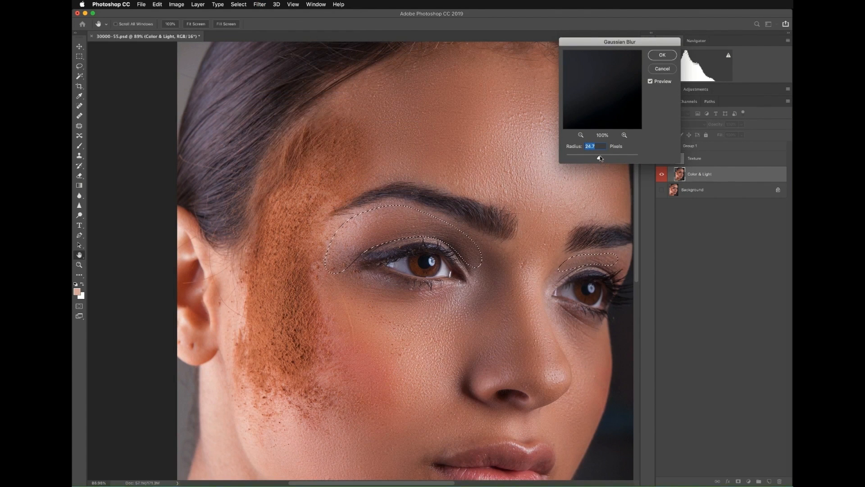
left_click(662, 55)
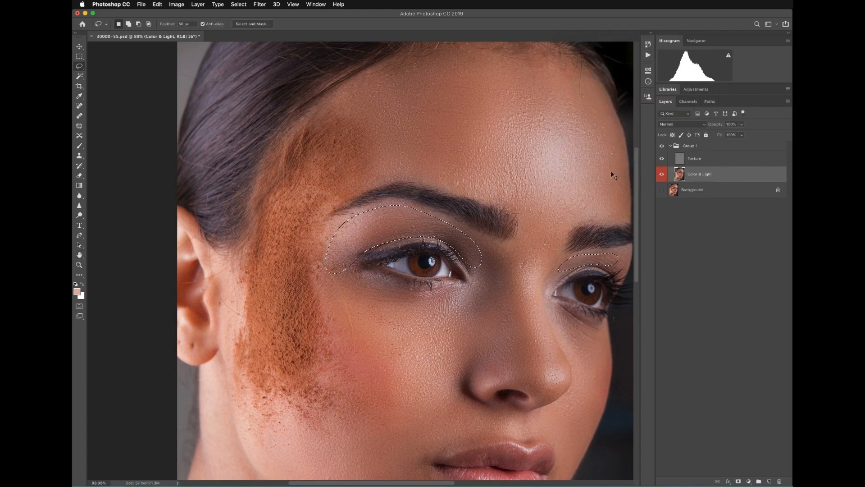
scroll(447, 287, "down", 1)
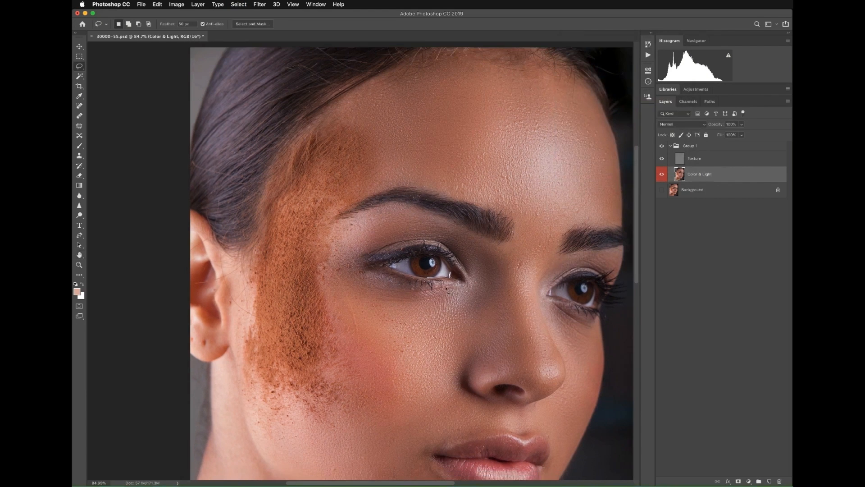
Lasso the orange powder patch from the temple down to the lower cheek.
scroll(445, 292, "up", 1)
left_click_drag(537, 137, 486, 131)
left_click_drag(448, 281, 450, 224)
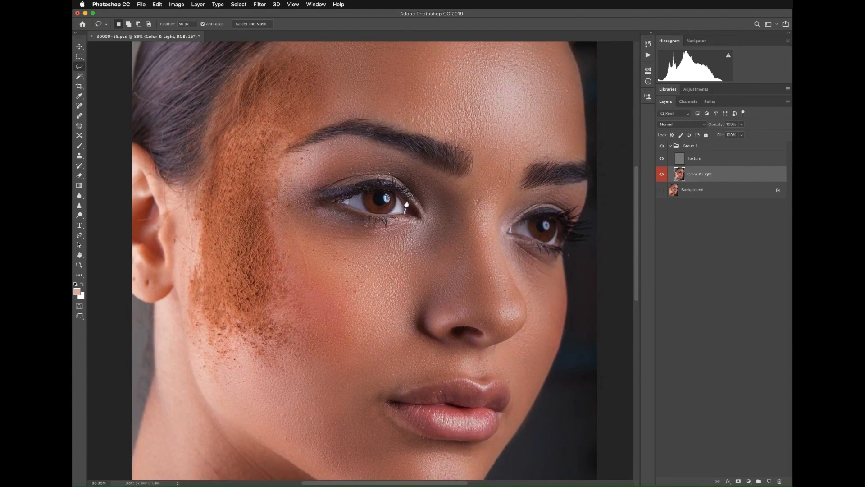
mouse_move(348, 97)
left_mouse_down()
mouse_move(359, 124)
mouse_move(392, 144)
mouse_move(365, 124)
left_mouse_up()
mouse_move(412, 109)
left_mouse_down()
mouse_move(308, 109)
mouse_move(292, 190)
mouse_move(263, 248)
mouse_move(255, 327)
mouse_move(278, 415)
mouse_move(317, 447)
mouse_move(374, 409)
mouse_move(389, 366)
mouse_move(360, 230)
mouse_move(366, 183)
mouse_move(416, 149)
left_mouse_up()
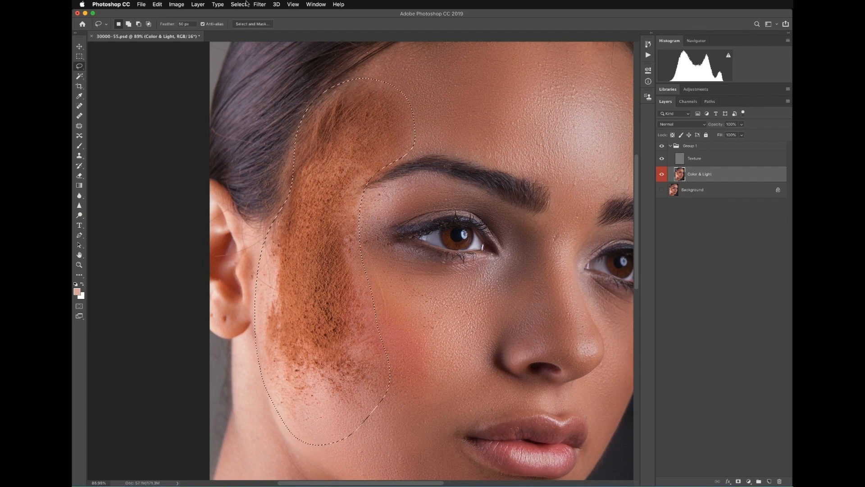
left_click(260, 5)
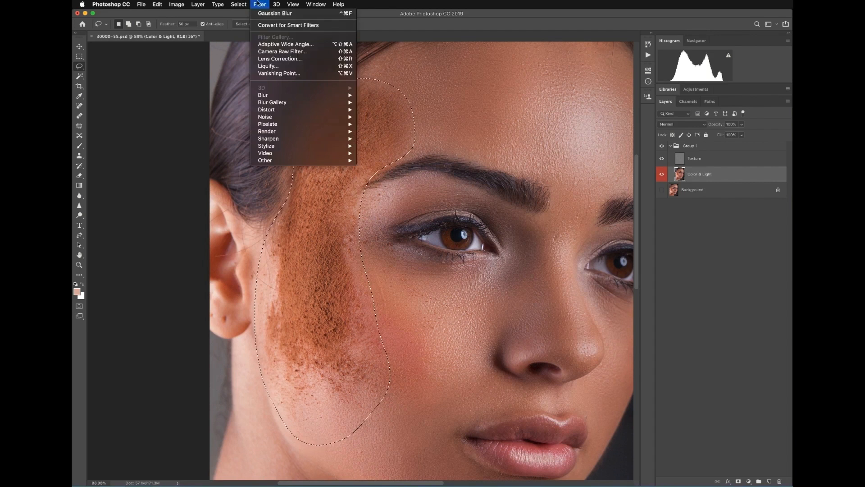
left_click(307, 293)
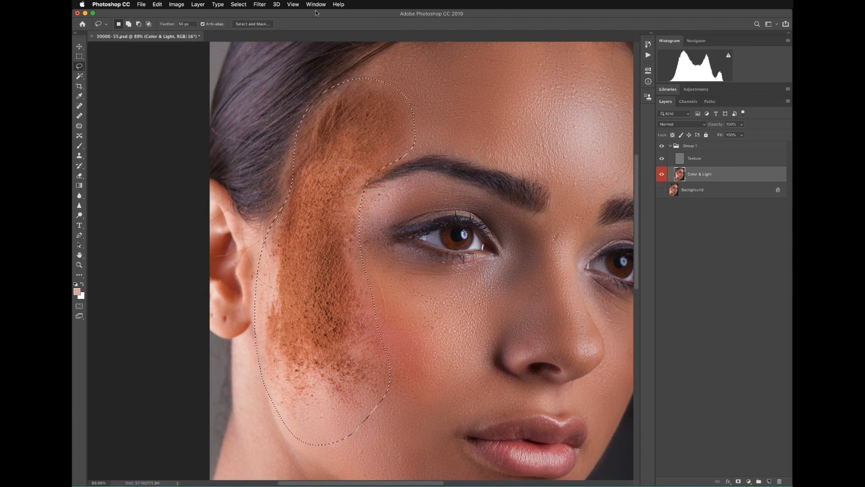
left_click(257, 5)
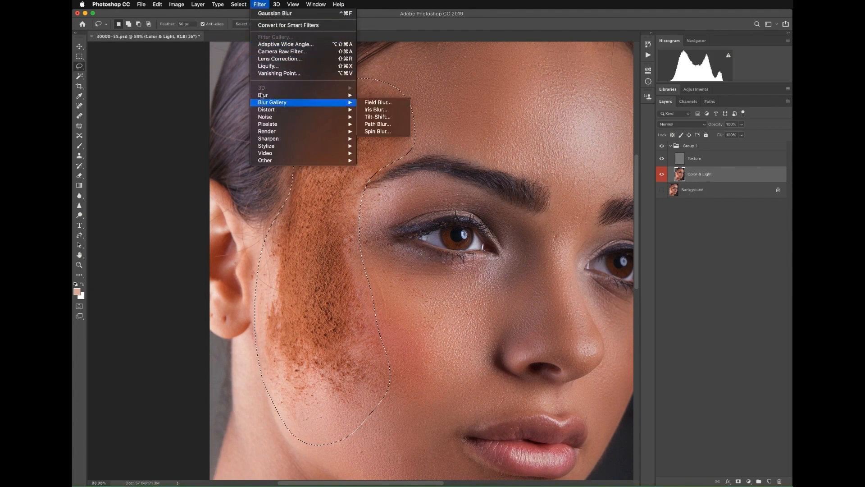
left_click(316, 346)
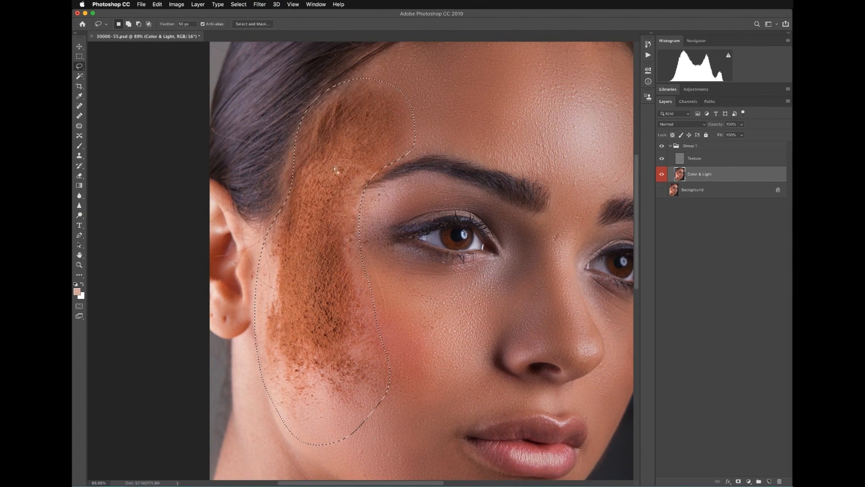
Apply a Gaussian Blur at a reduced radius to the selected powder patch, and clear the selection.
left_click(247, 4)
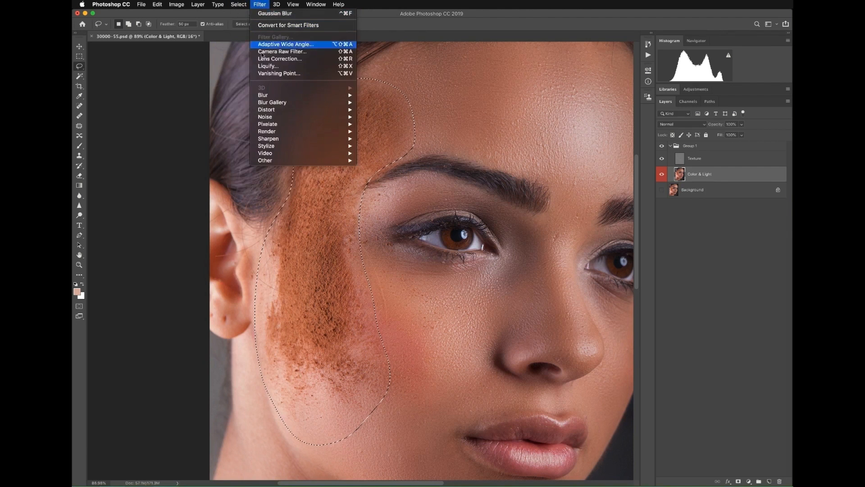
mouse_move(315, 95)
left_click(383, 124)
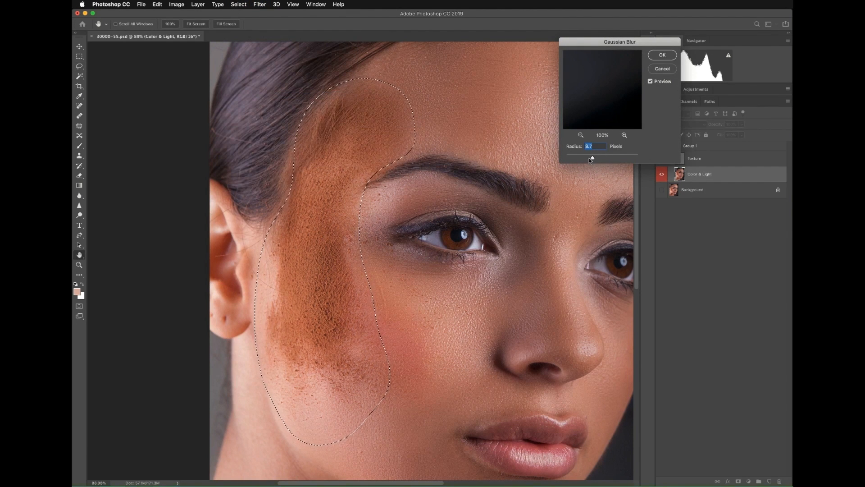
mouse_move(587, 159)
left_mouse_down()
mouse_move(603, 158)
mouse_move(574, 158)
left_mouse_up()
left_click(650, 82)
left_click(663, 55)
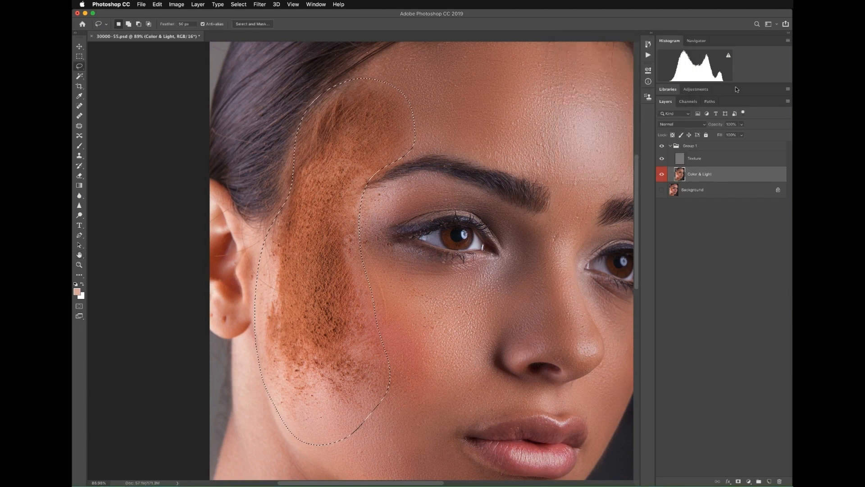
key("super+d")
Collapse Group 1 and leave no layer selected.
scroll(450, 290, "down", 3)
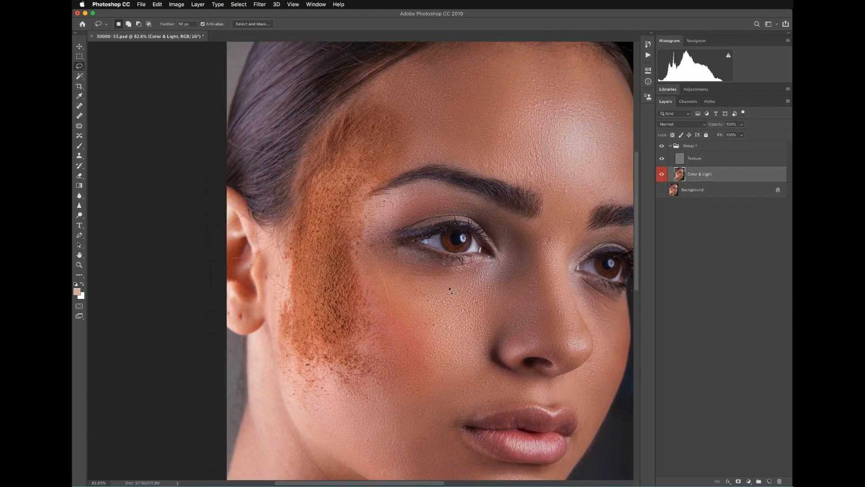
left_click_drag(531, 251, 481, 237)
left_click(671, 145)
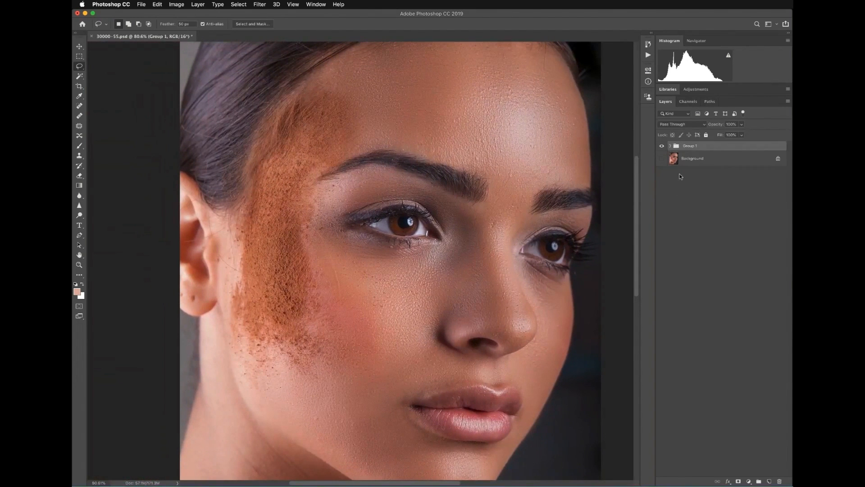
left_click(684, 170)
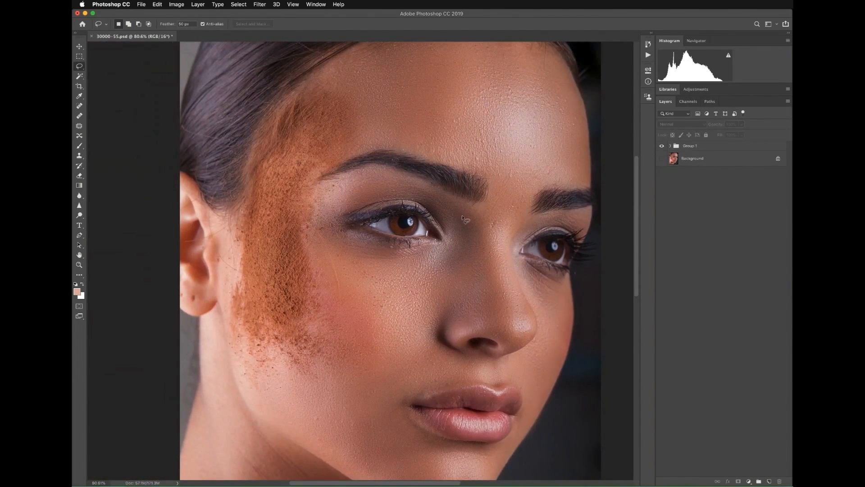
scroll(464, 220, "up", 3)
scroll(464, 220, "down", 1)
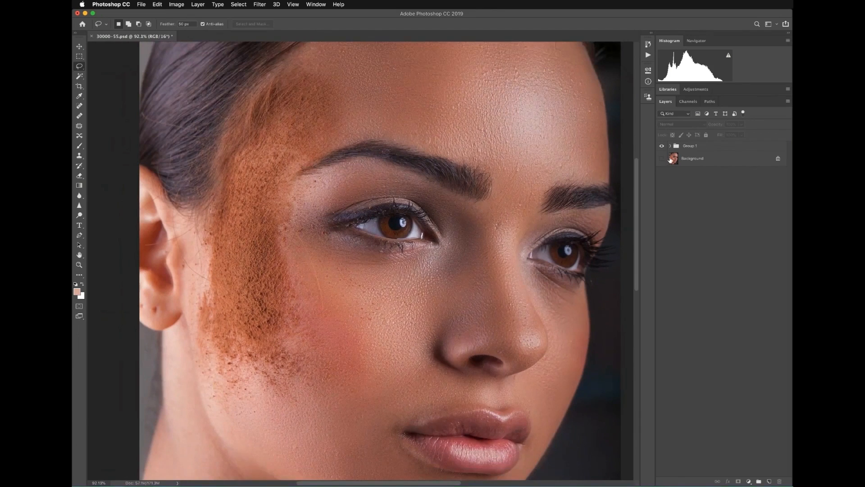
Toggle repeatedly between the original Background and the retouched group to compare the forehead and eye area.
left_click(662, 159, "alt")
scroll(533, 153, "up", 2)
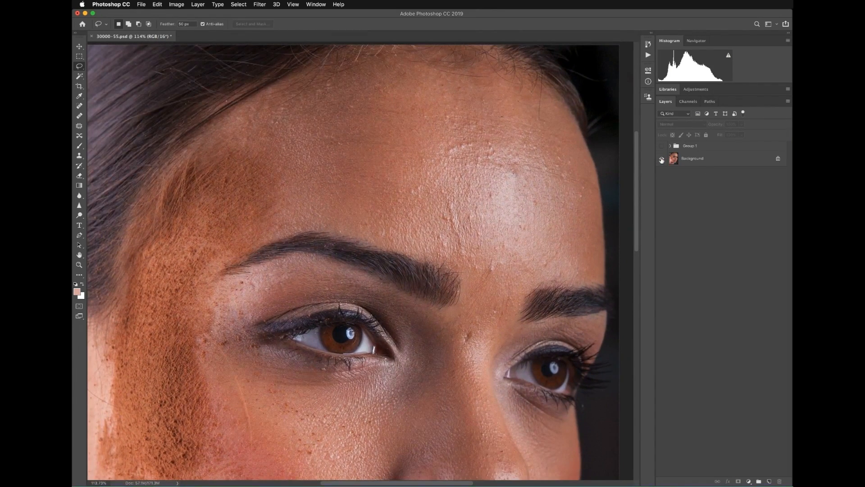
left_click(662, 159, "alt")
left_click(661, 160, "alt")
left_click(661, 160, "alt")
left_click(661, 160, "alt")
left_click(660, 161, "alt")
left_click(661, 161, "alt")
left_click(661, 161, "alt")
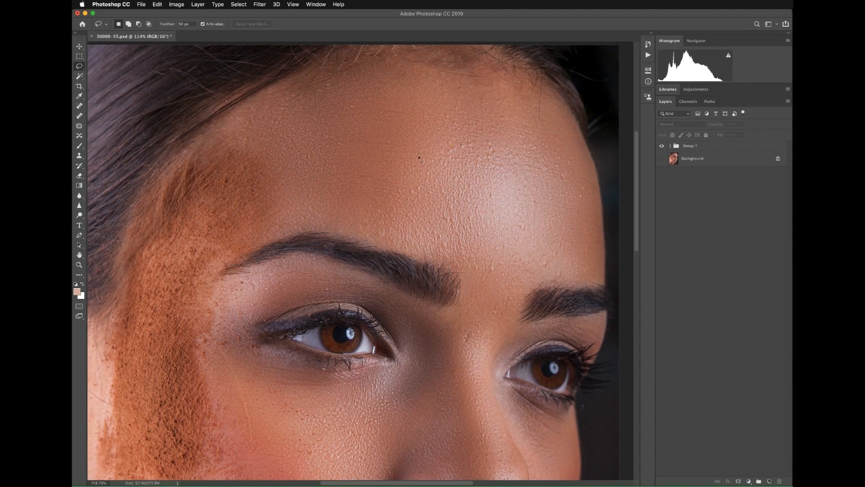
left_click(661, 161, "alt")
left_click(662, 161, "alt")
left_click(661, 161, "alt")
left_click(661, 162, "alt")
left_click(661, 161, "alt")
left_click(661, 162, "alt")
Compare the original and retouched versions of the cheek, nose and lips.
left_click_drag(462, 338, 501, 230)
left_click_drag(525, 150, 505, 225)
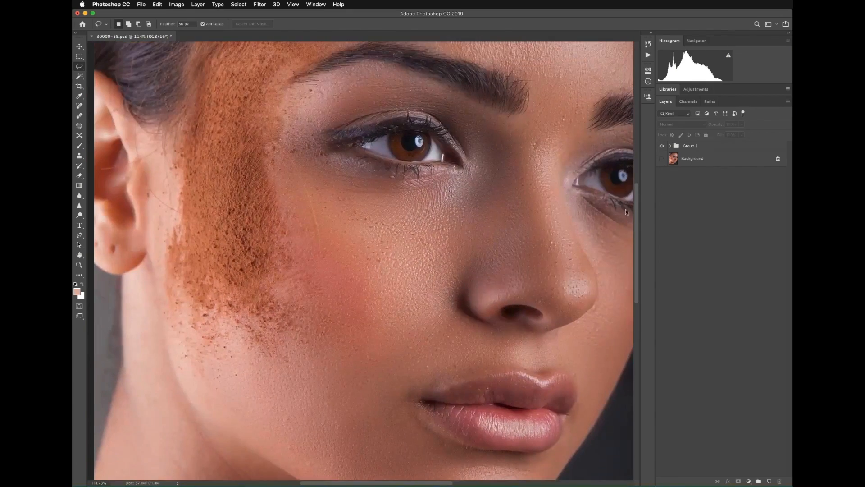
left_click(664, 164, "alt")
left_click(662, 163, "alt")
Expand Group 1, select the Color & Light layer and view it in isolation to examine its tonal transitions.
left_click(670, 145)
left_click(678, 174)
left_click(662, 174, "alt")
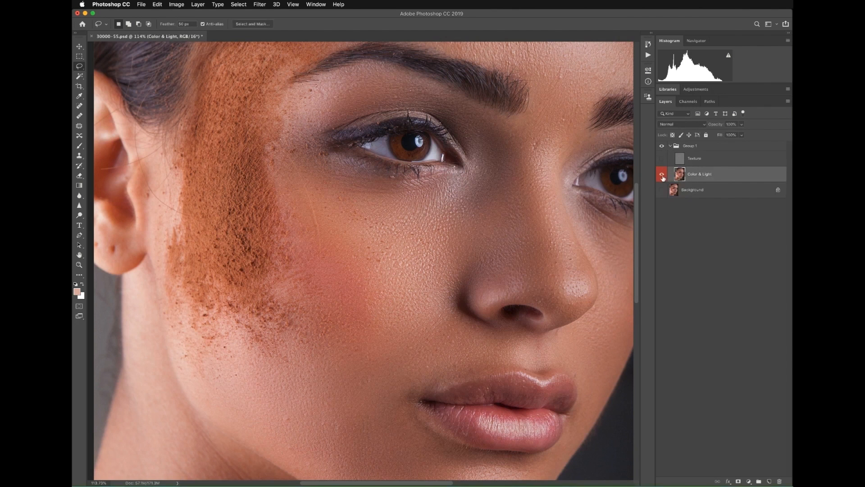
left_click_drag(564, 123, 519, 318)
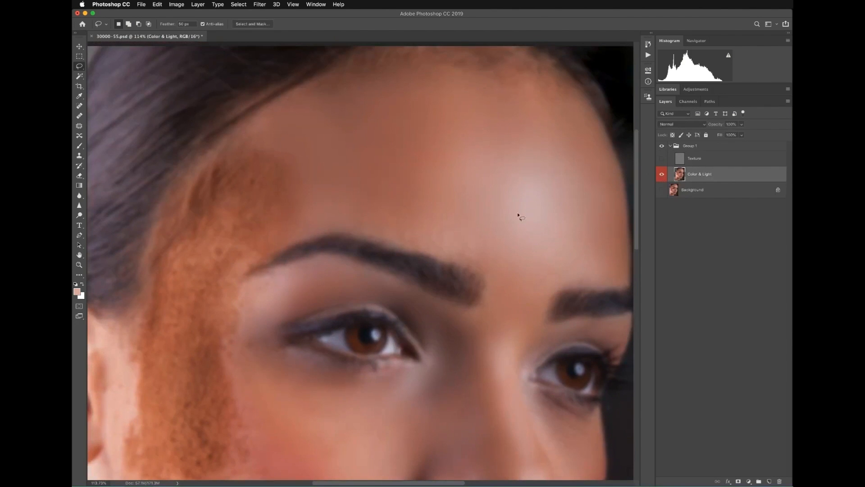
left_click(661, 176, "alt")
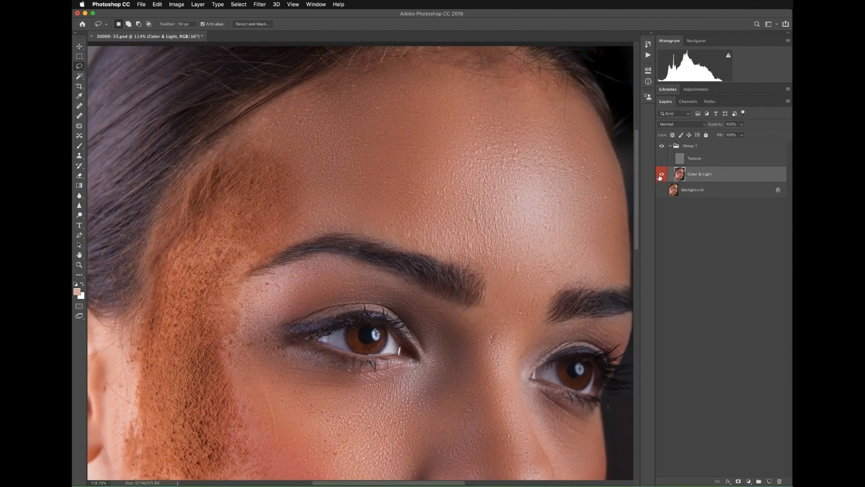
left_click(661, 177, "alt")
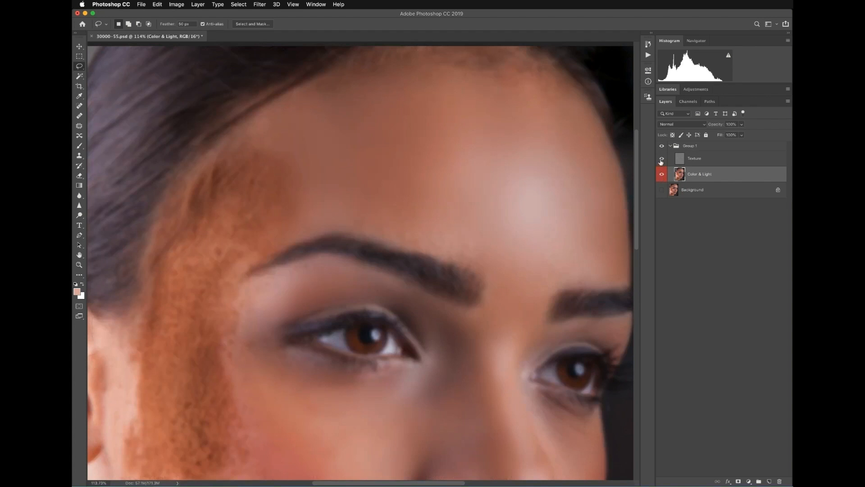
Select the visible Texture layer and activate the Clone Stamp tool with sampling limited to the Current Layer.
left_click(661, 160)
left_click(681, 161)
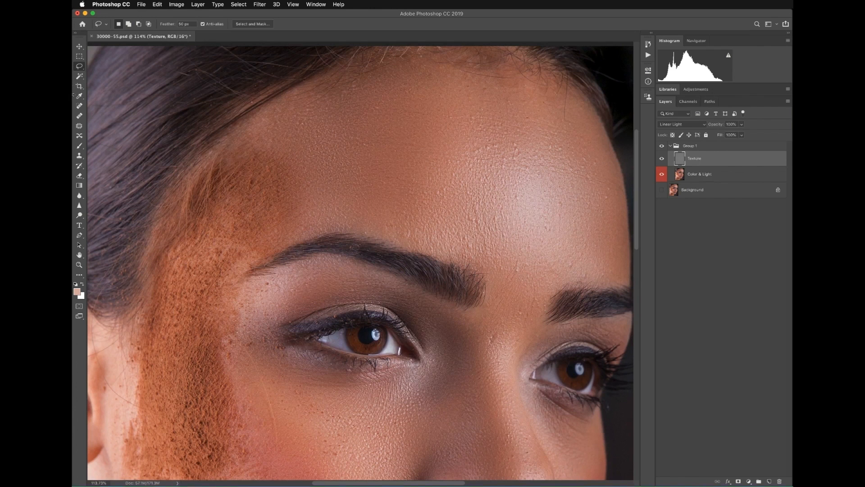
key("s")
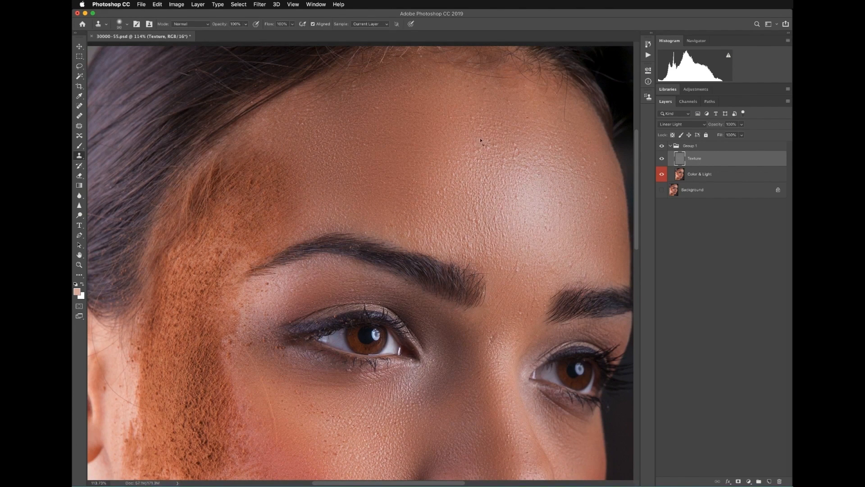
left_click(364, 24)
left_click(367, 25)
left_click(367, 25)
Sample a spot of upper forehead texture, and view the Texture layer in isolation to examine its skin detail.
scroll(511, 141, "up", 2)
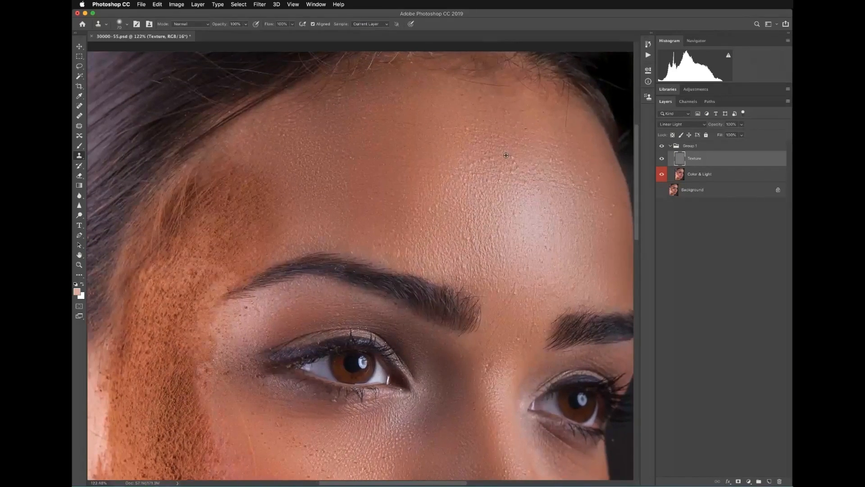
scroll(506, 155, "up", 4)
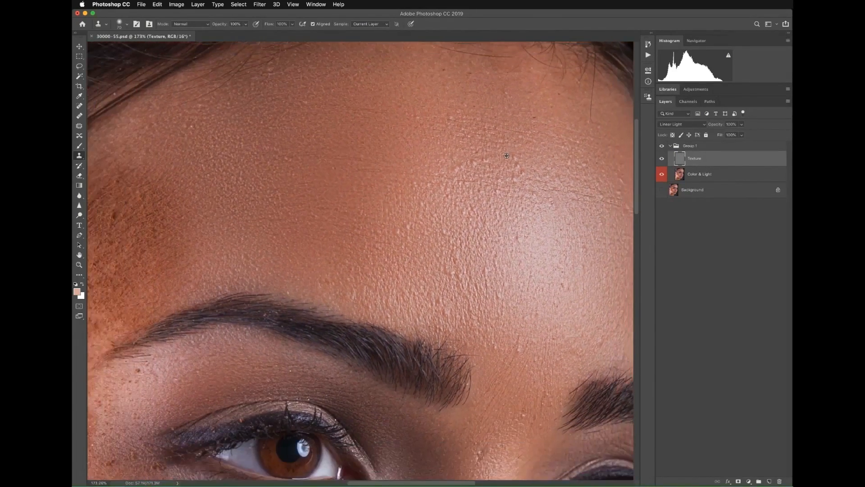
scroll(506, 156, "down", 3)
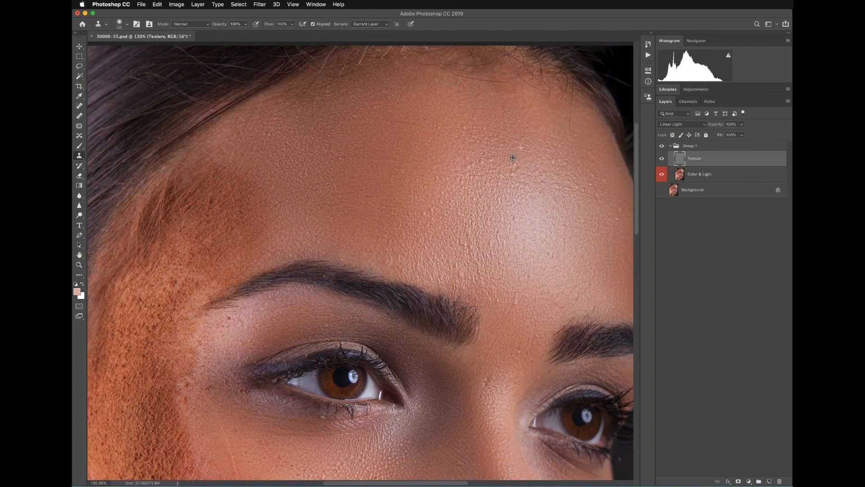
left_click(513, 158, "alt")
left_click(662, 159, "alt")
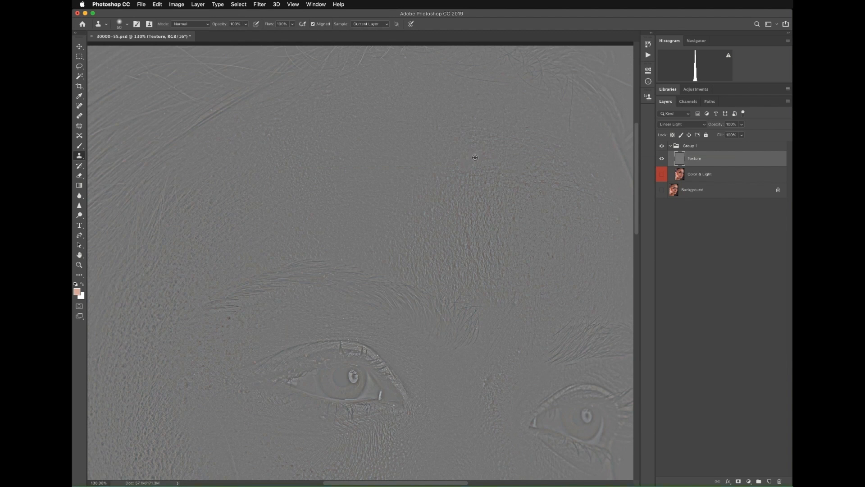
left_click(662, 158, "alt")
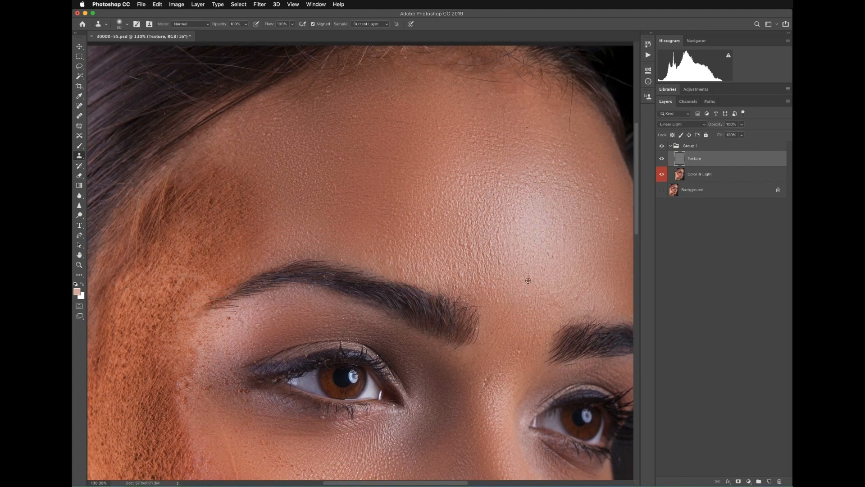
Clone nearby clean skin texture over the bumps on the shiny part of the forehead above the brows.
left_click(548, 266, "alt")
left_click(547, 254)
left_click(573, 223, "alt")
left_click(564, 227)
Clone freshly sampled skin texture over small bumps on the upper forehead below the hairline.
scroll(543, 268, "right", 3)
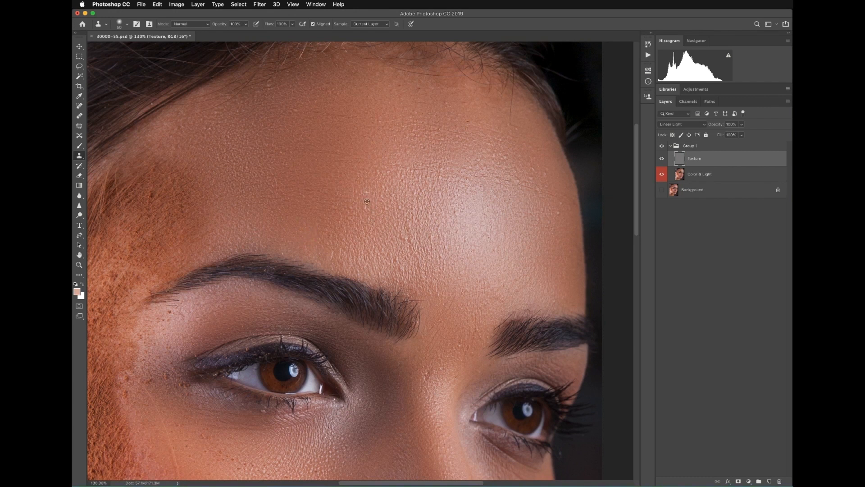
scroll(442, 97, "up", 3)
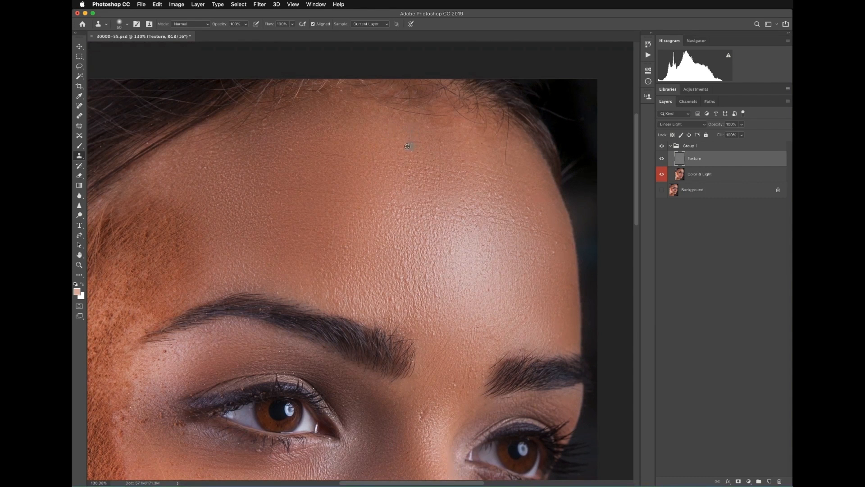
scroll(477, 181, "right", 2)
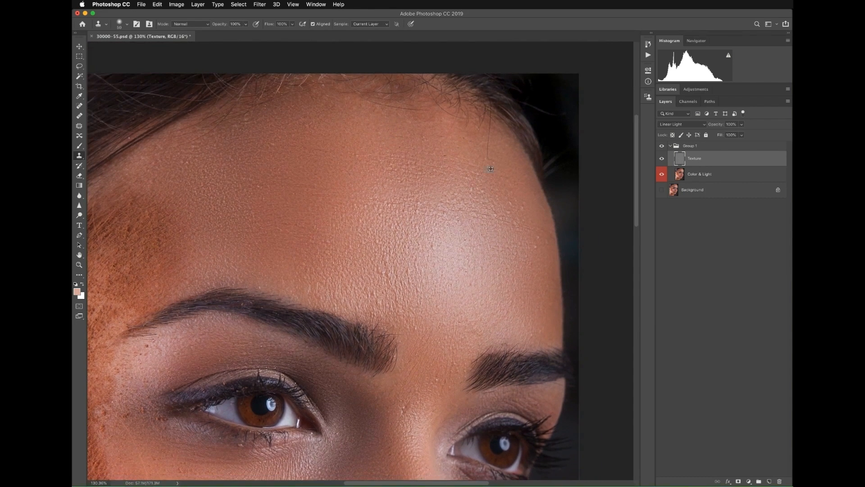
left_click(467, 149, "alt")
left_click(463, 138)
left_click(457, 153, "alt")
left_click(443, 157)
Select the Background layer and toggle it in isolation to compare the original forehead with the retouched one.
left_click_drag(228, 218, 349, 117)
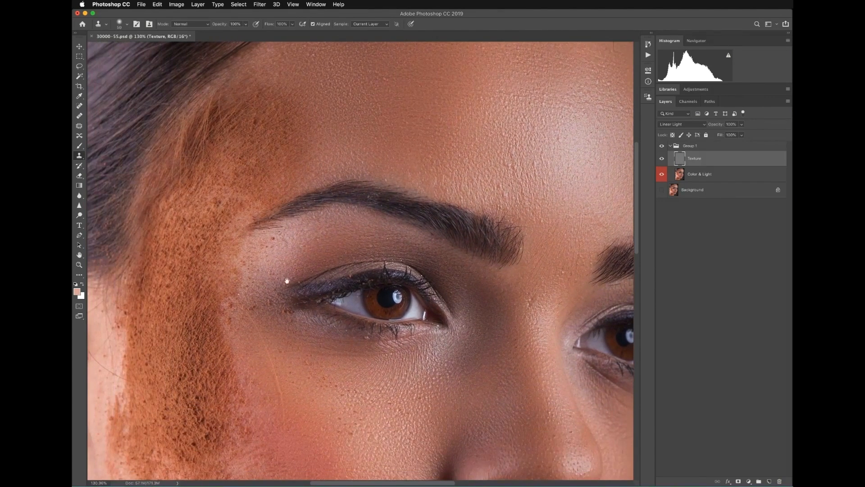
left_click_drag(519, 288, 501, 285)
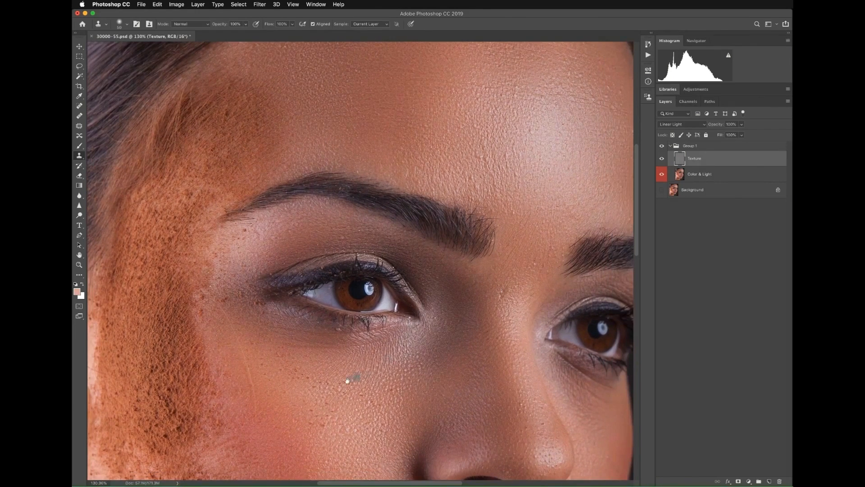
left_click_drag(499, 146, 464, 276)
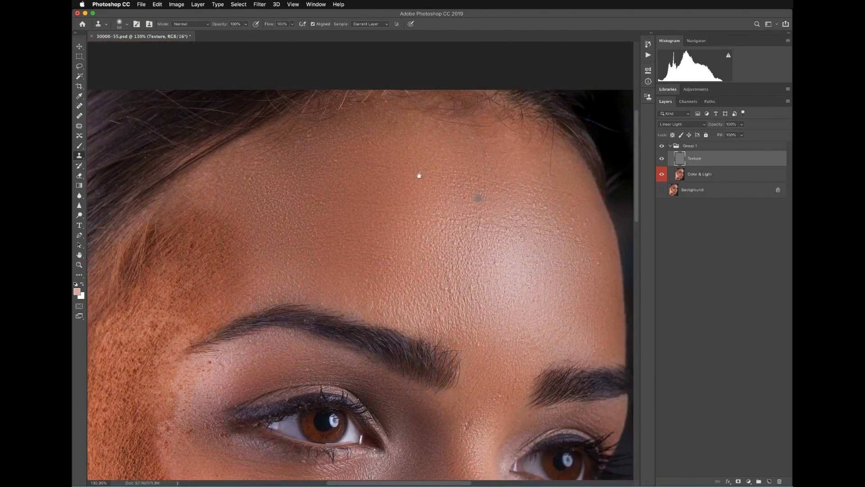
left_click_drag(444, 214, 419, 205)
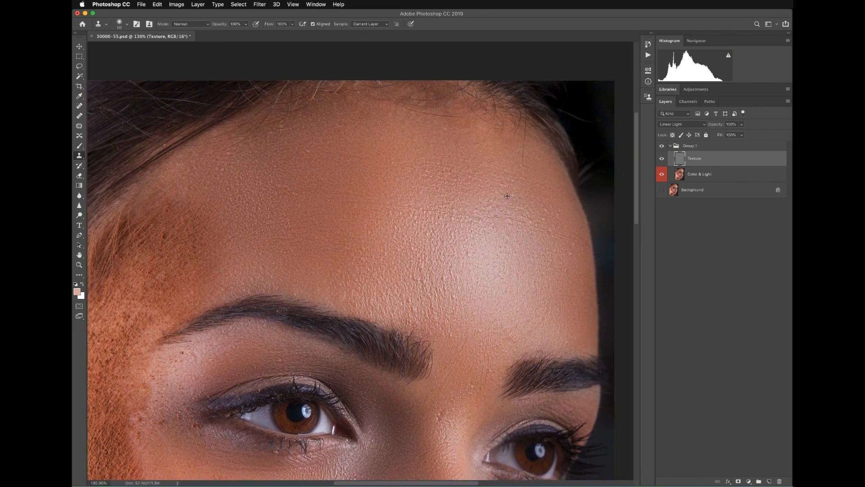
left_click(693, 194)
left_click(662, 190, "alt")
left_click(662, 191, "alt")
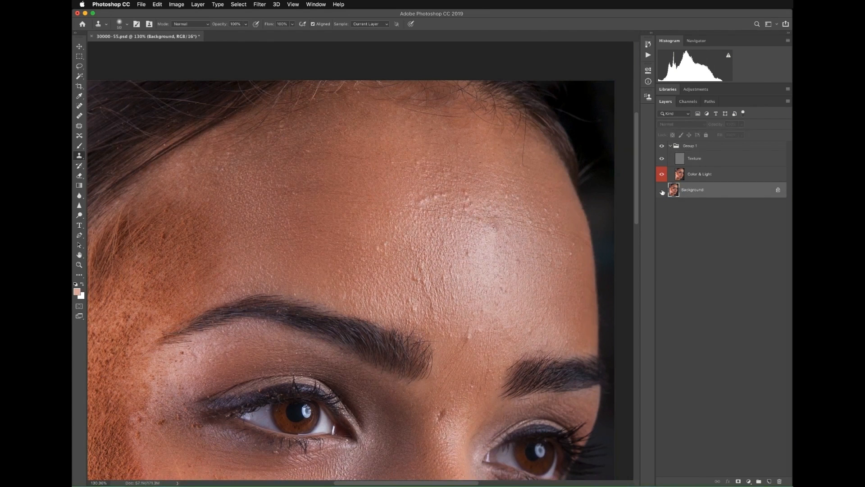
left_click(662, 191, "alt")
left_click(662, 191, "alt")
left_click(662, 191, "alt")
left_click(662, 191, "alt")
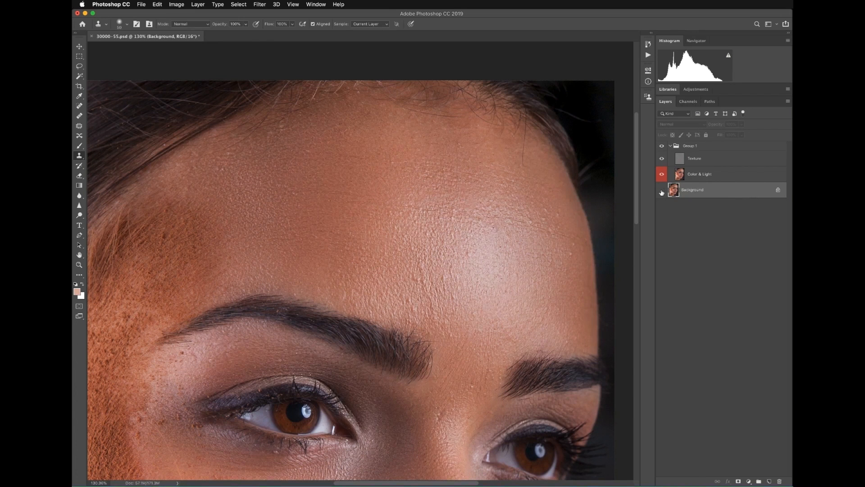
left_click(662, 191, "alt")
left_click(662, 192, "alt")
left_click(661, 192, "alt")
left_click(661, 192, "alt")
Review the retouched face as a whole with the Move tool active.
scroll(406, 270, "down", 3)
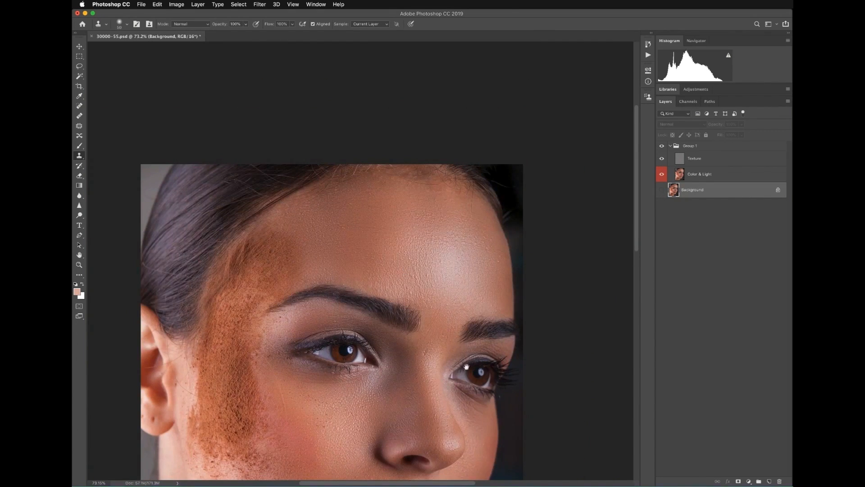
left_click_drag(465, 367, 499, 267)
left_click_drag(464, 336, 489, 304)
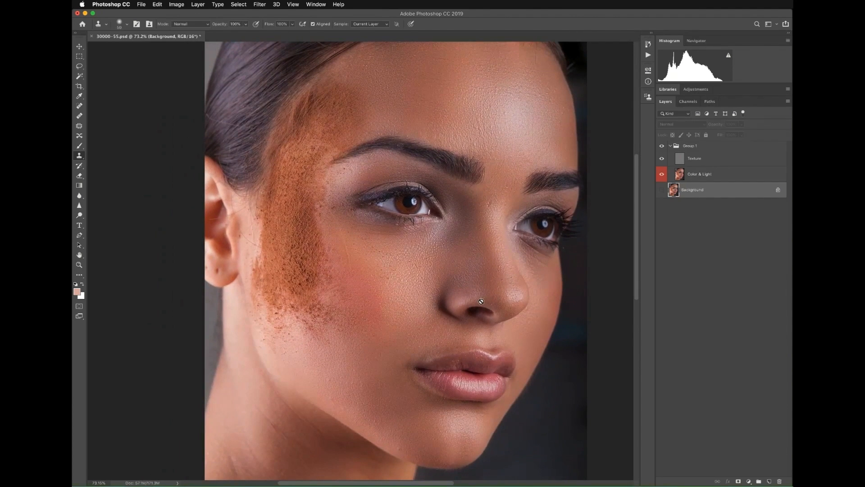
key("v")
left_click_drag(500, 151, 492, 181)
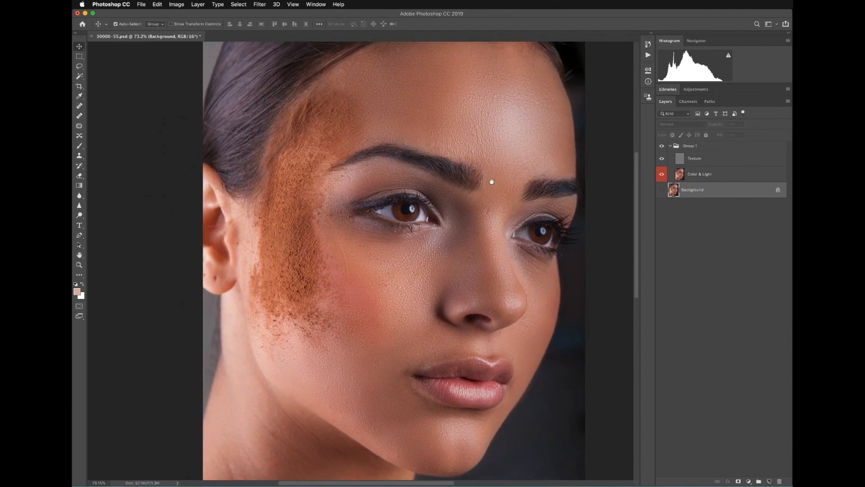